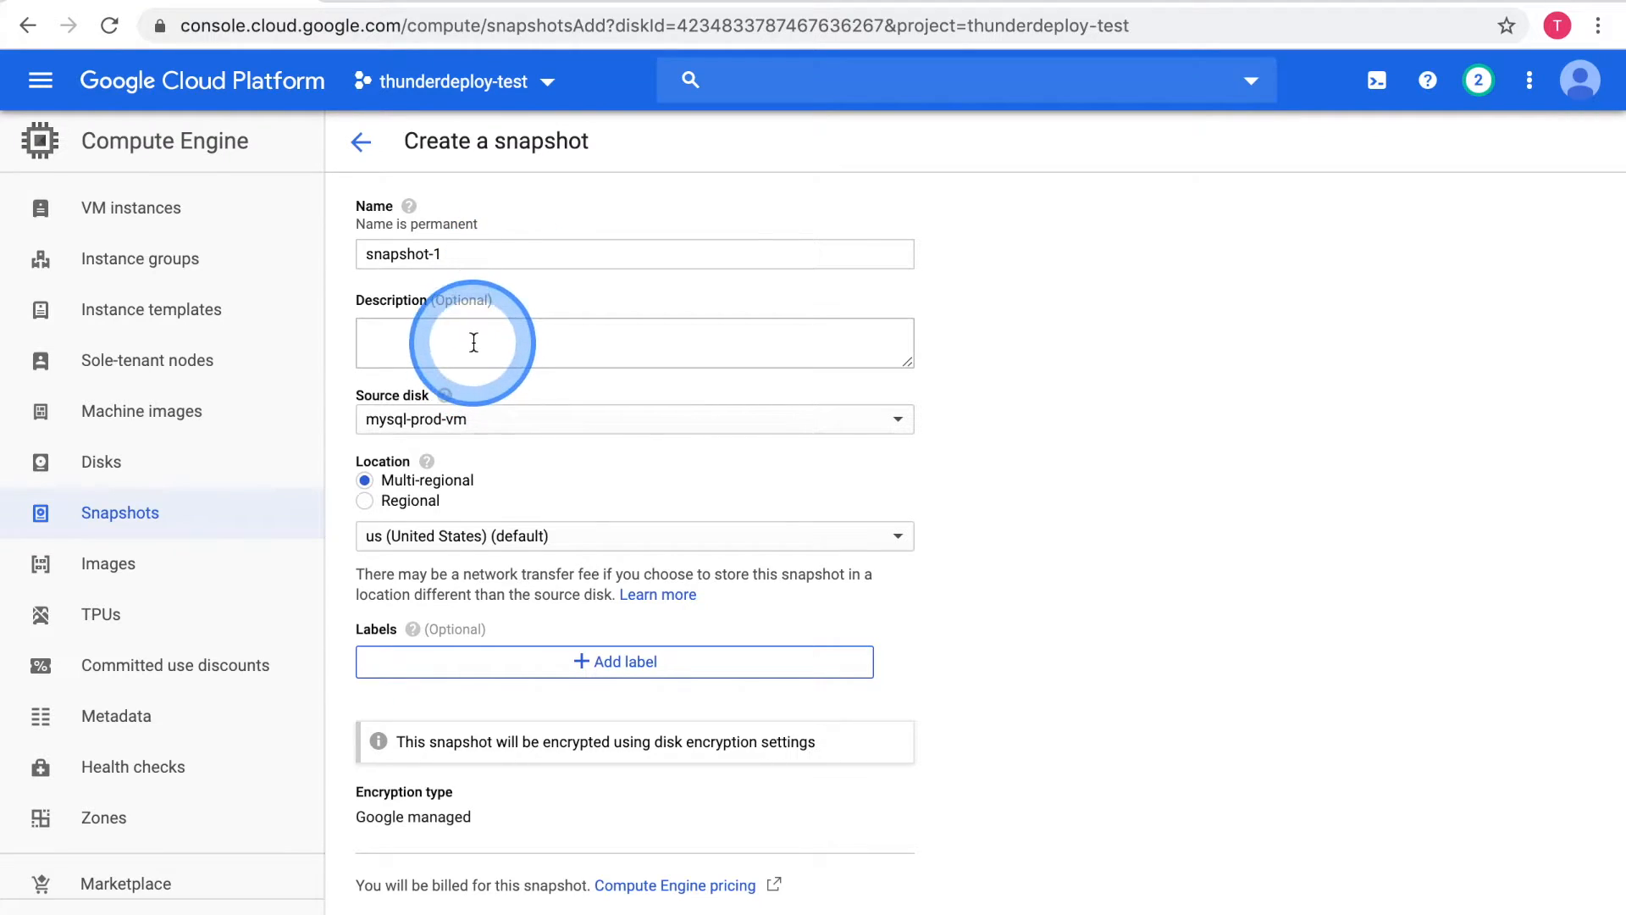
Create snapshot-1 of mysql-prod-vm described as "replicated snapshot of mysql-prod to DR site in Canada", stored regionally in northamerica-northeast1 (Montréal)
{"action": "left_click", "coordinate": [379, 502]}
{"action": "left_click", "coordinate": [389, 540]}
{"action": "scroll", "coordinate": [385, 800], "scroll_direction": "down", "scroll_amount": 5}
{"action": "left_click", "coordinate": [437, 798]}
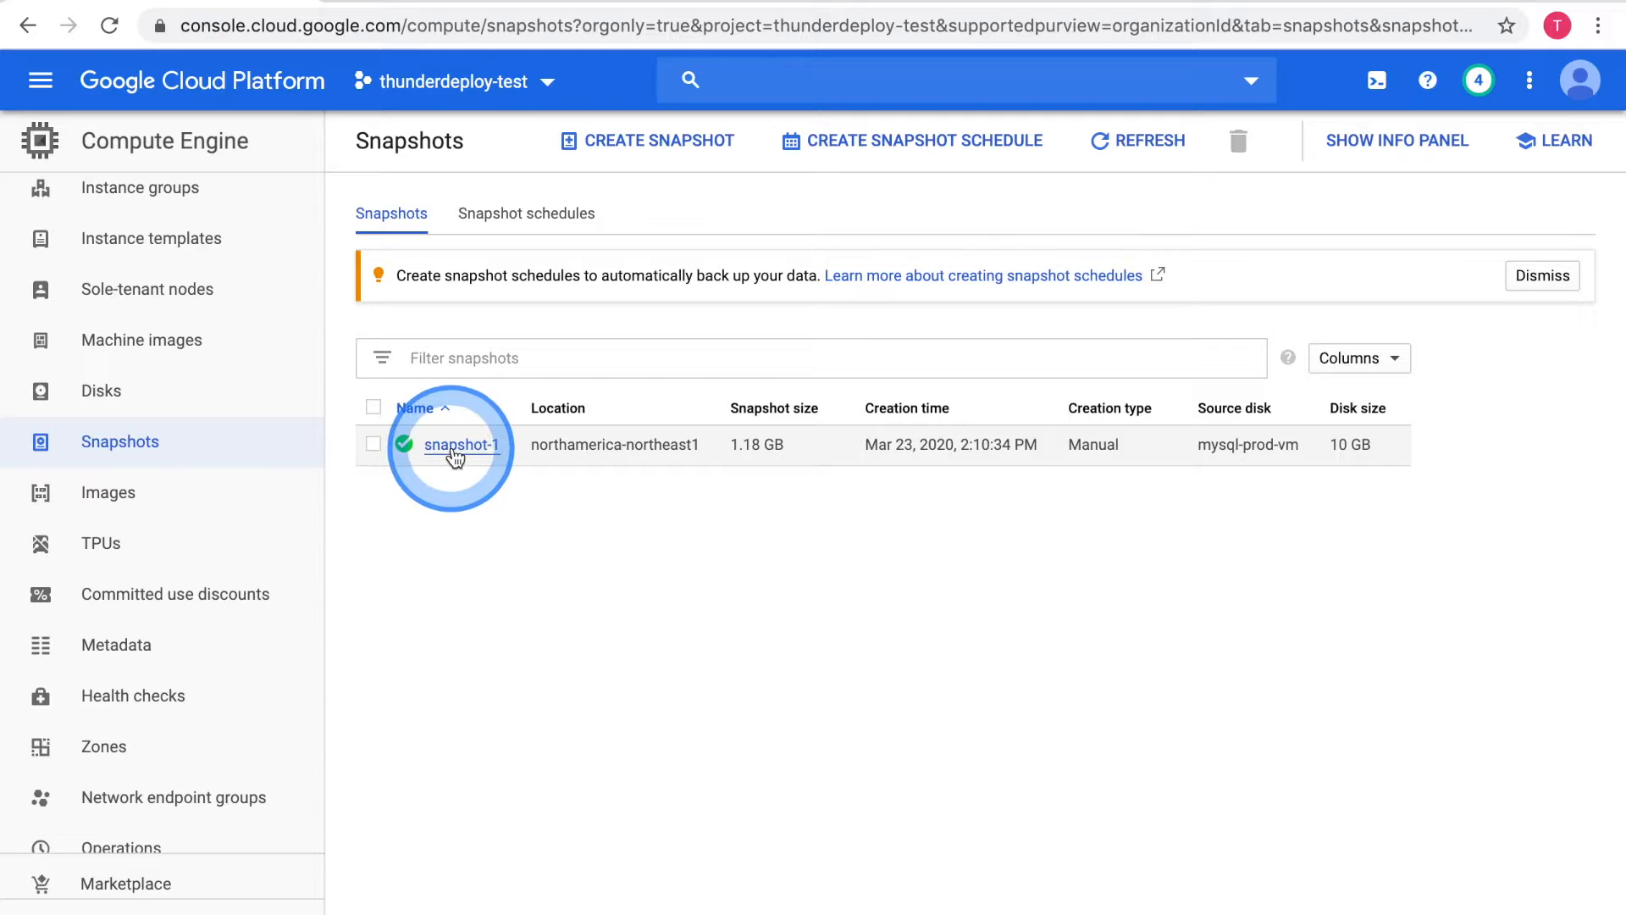
Start a new VM instance from snapshot-1 and name it mysql-dr
{"action": "left_click", "coordinate": [454, 446]}
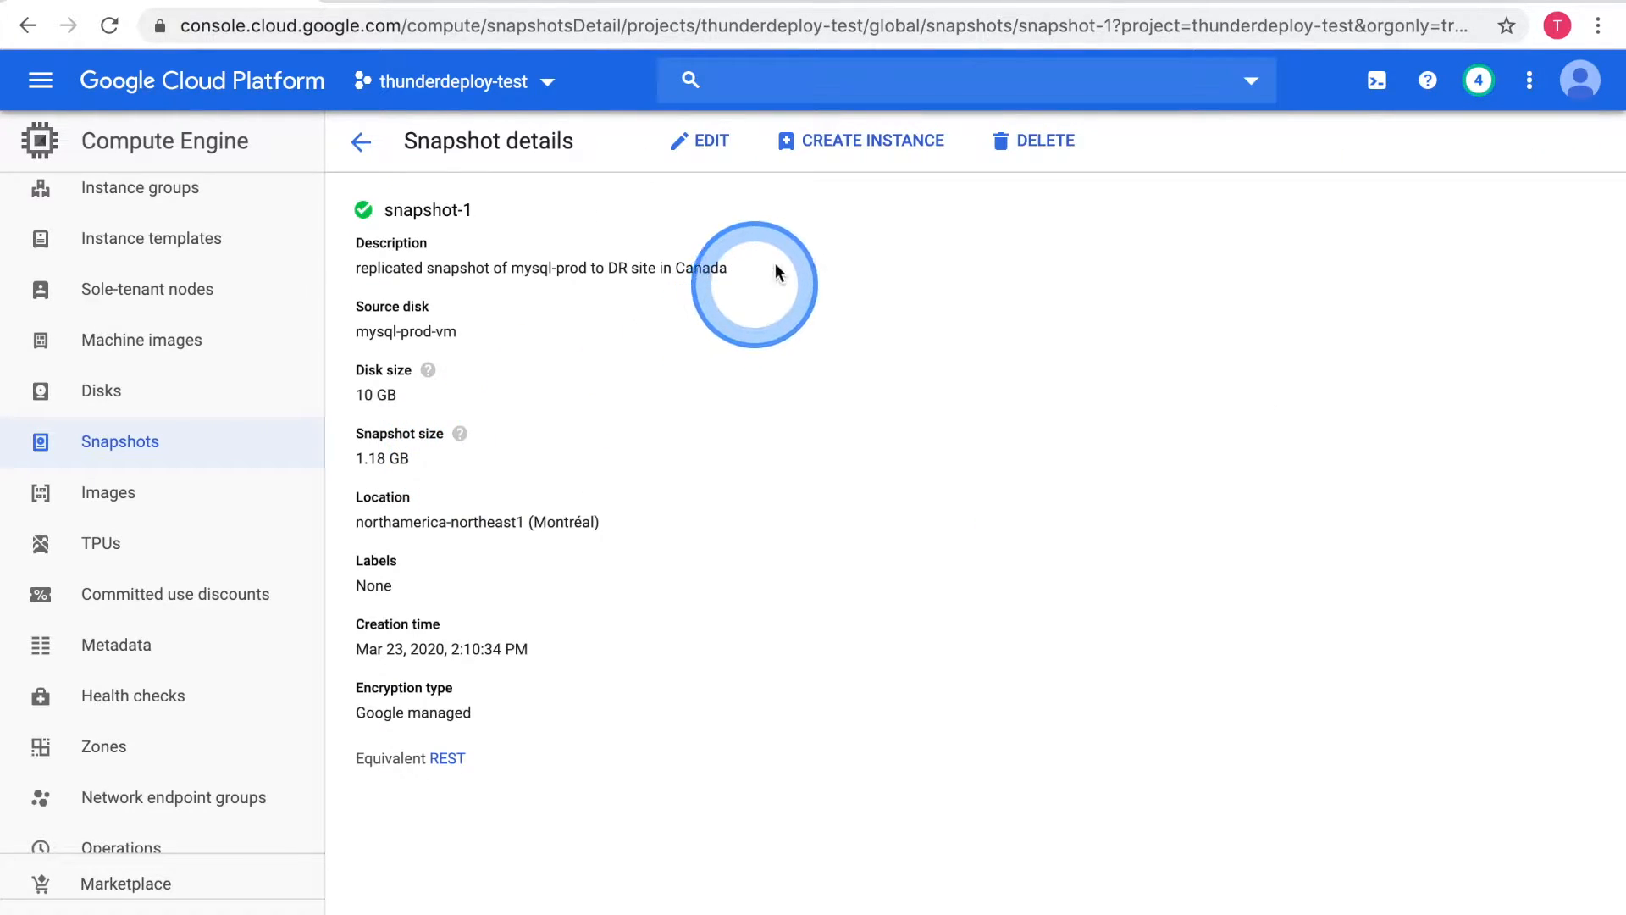
{"action": "left_click", "coordinate": [848, 140]}
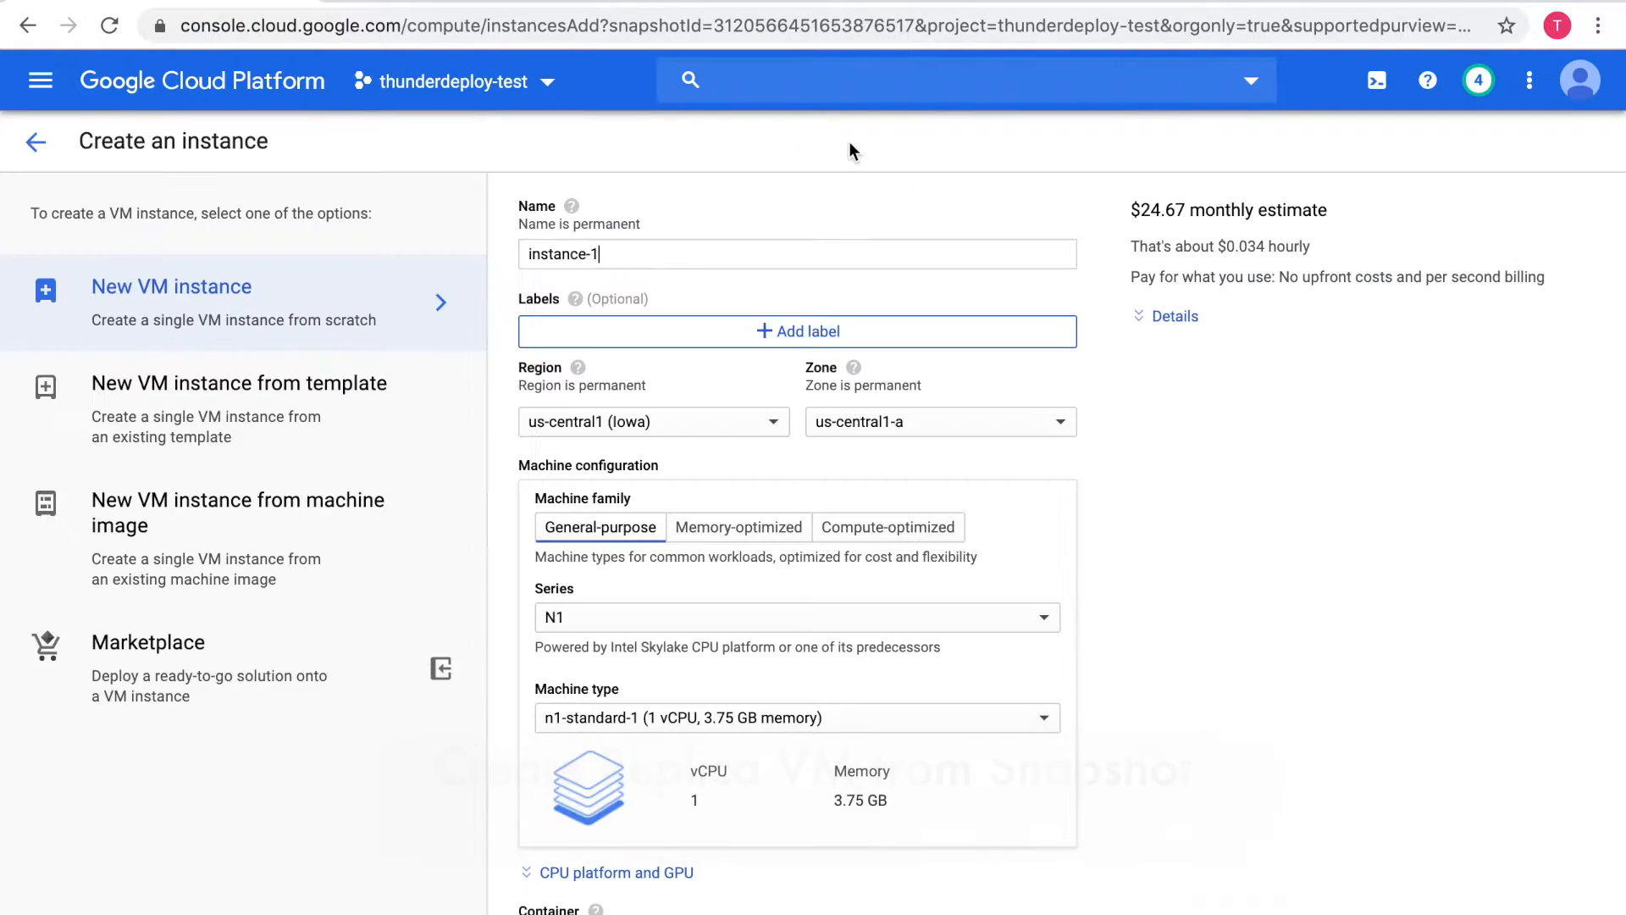
{"action": "type", "text": "m"}
{"action": "key", "text": "BackSpace"}
{"action": "key", "text": "BackSpace"}
{"action": "type", "text": "ysql-dr"}
{"action": "left_click", "coordinate": [668, 279]}
Set the new instance's region to northamerica-northeast1 (Montréal) with zone northamerica-northeast1-a
{"action": "left_click", "coordinate": [700, 419]}
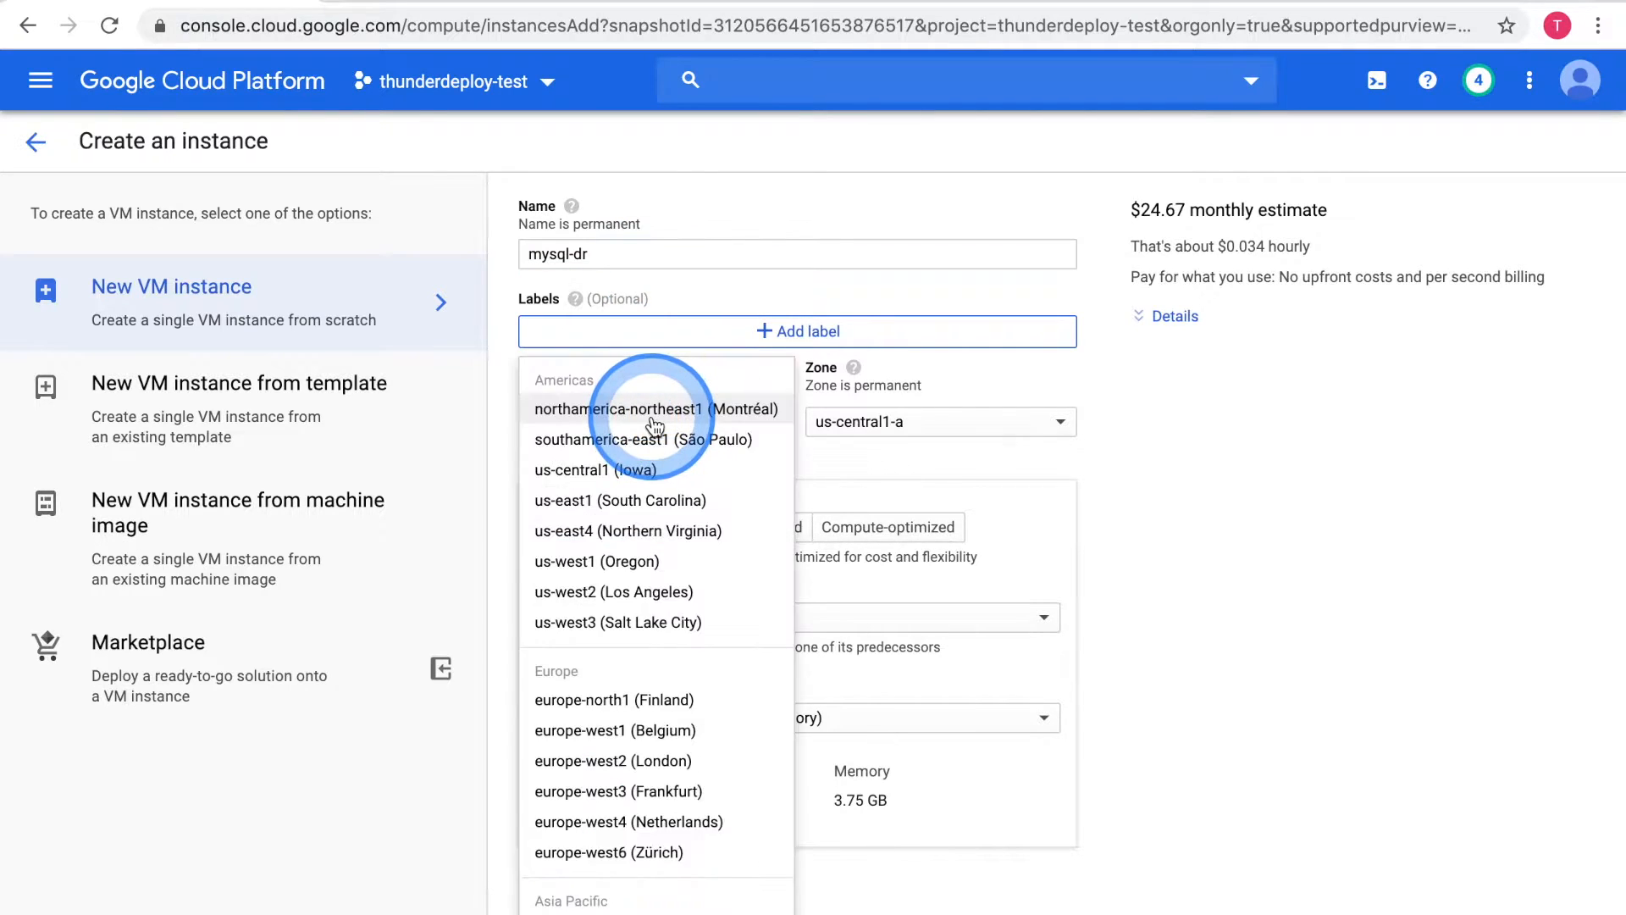
{"action": "left_click", "coordinate": [690, 408]}
{"action": "left_click", "coordinate": [854, 428]}
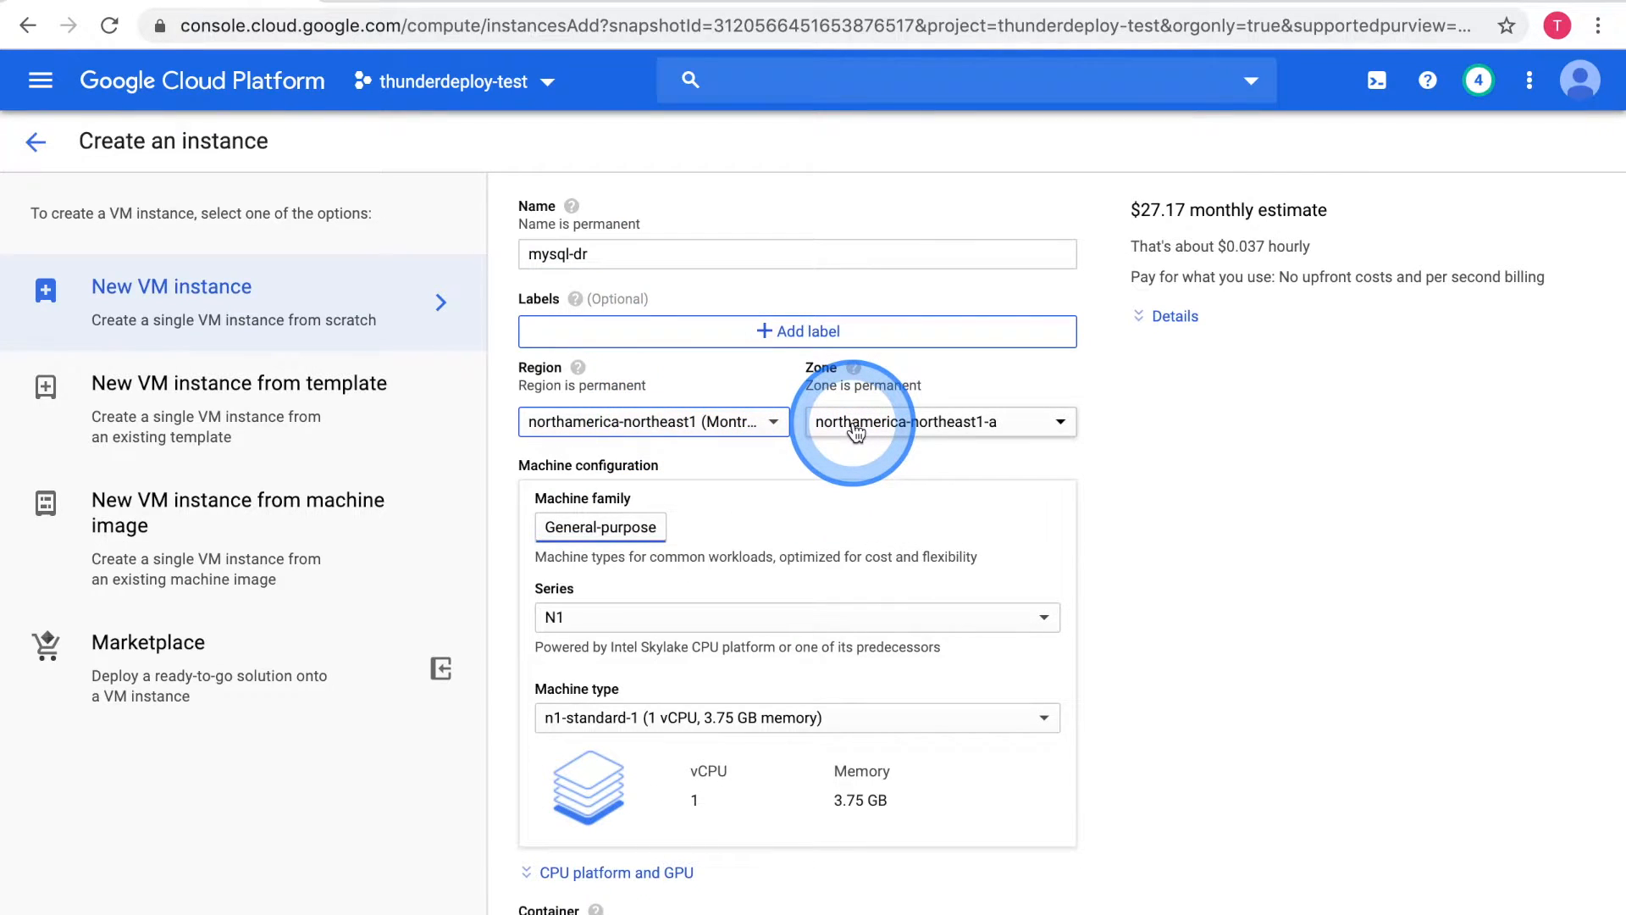
Add the network tag mysql-3306 in the new instance's networking settings
{"action": "scroll", "coordinate": [602, 676], "scroll_direction": "down", "scroll_amount": 3}
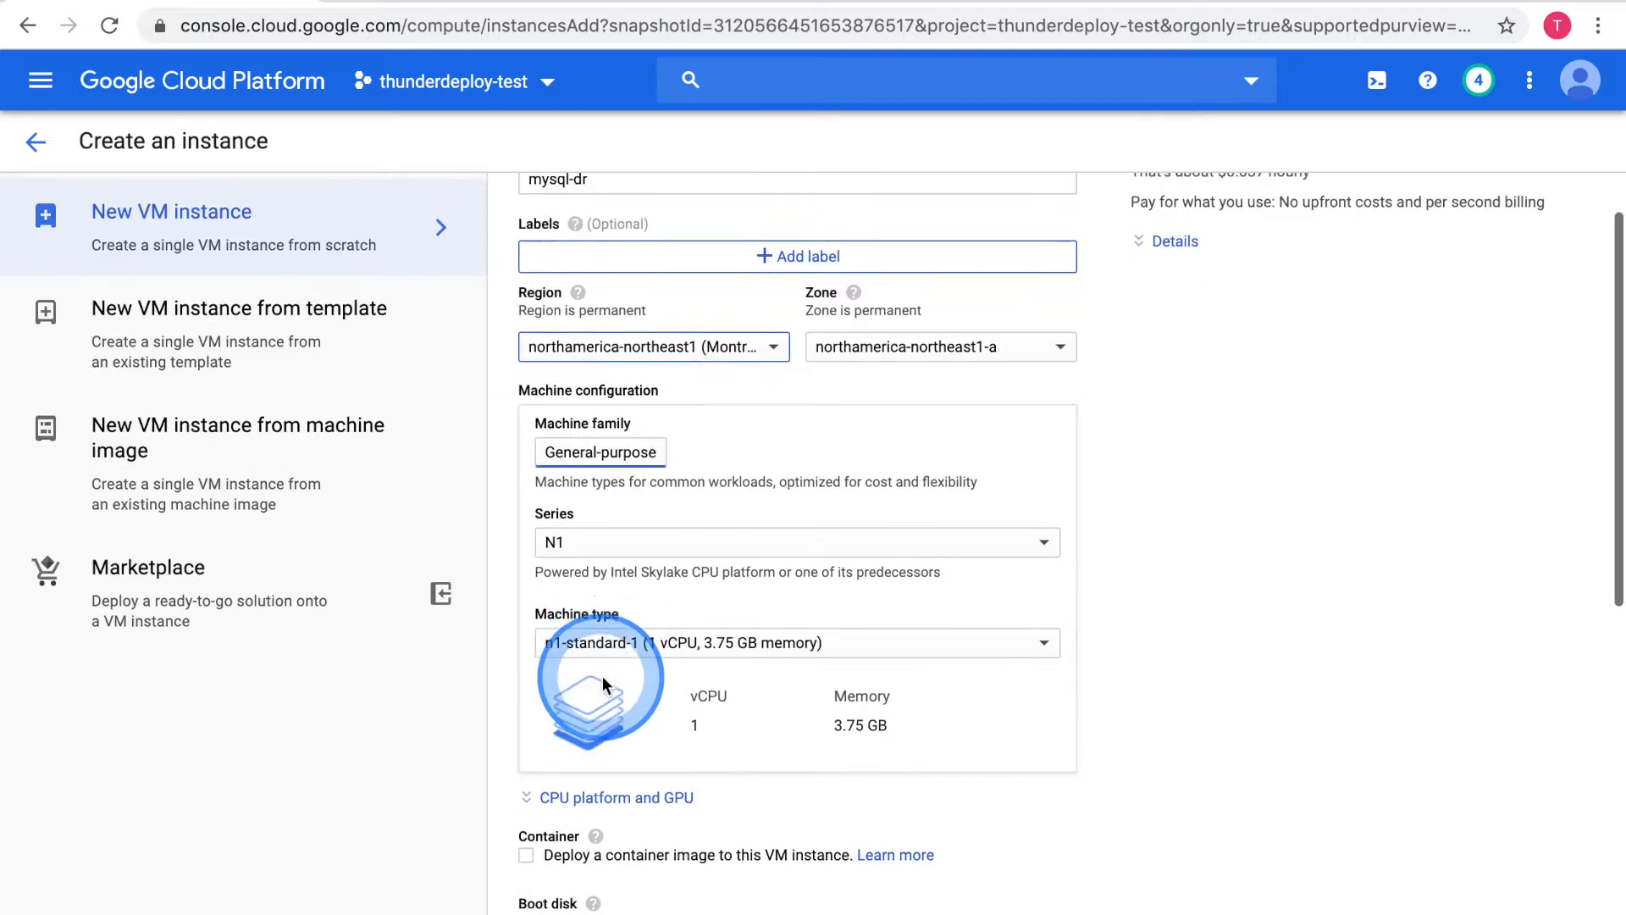
{"action": "scroll", "coordinate": [602, 676], "scroll_direction": "down", "scroll_amount": 2}
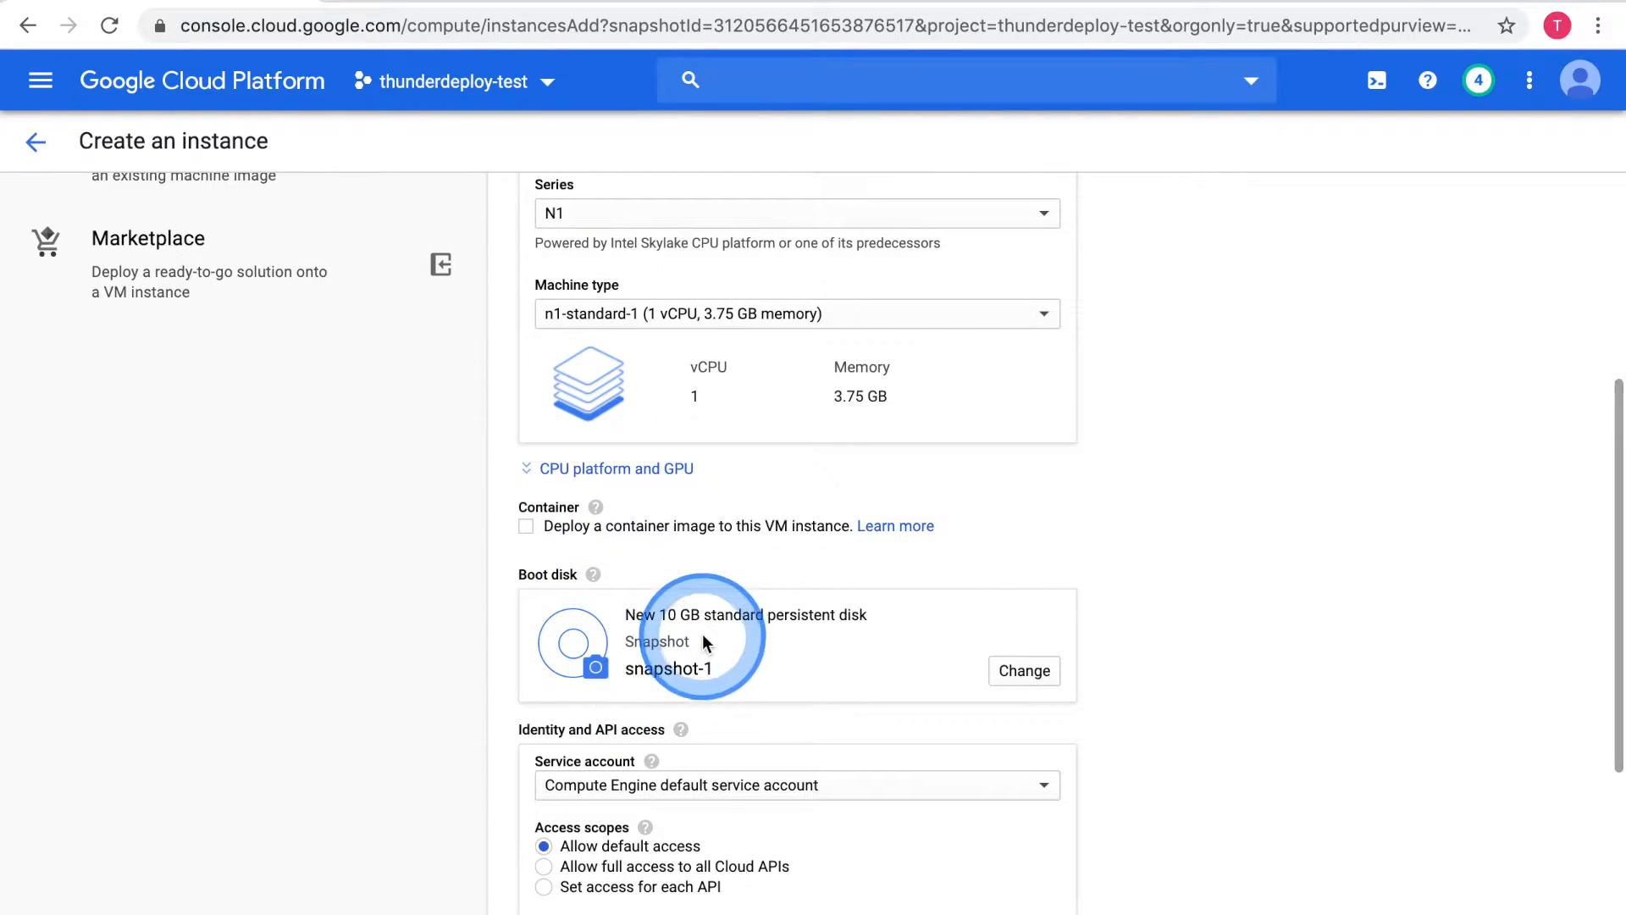
{"action": "scroll", "coordinate": [701, 627], "scroll_direction": "down", "scroll_amount": 5}
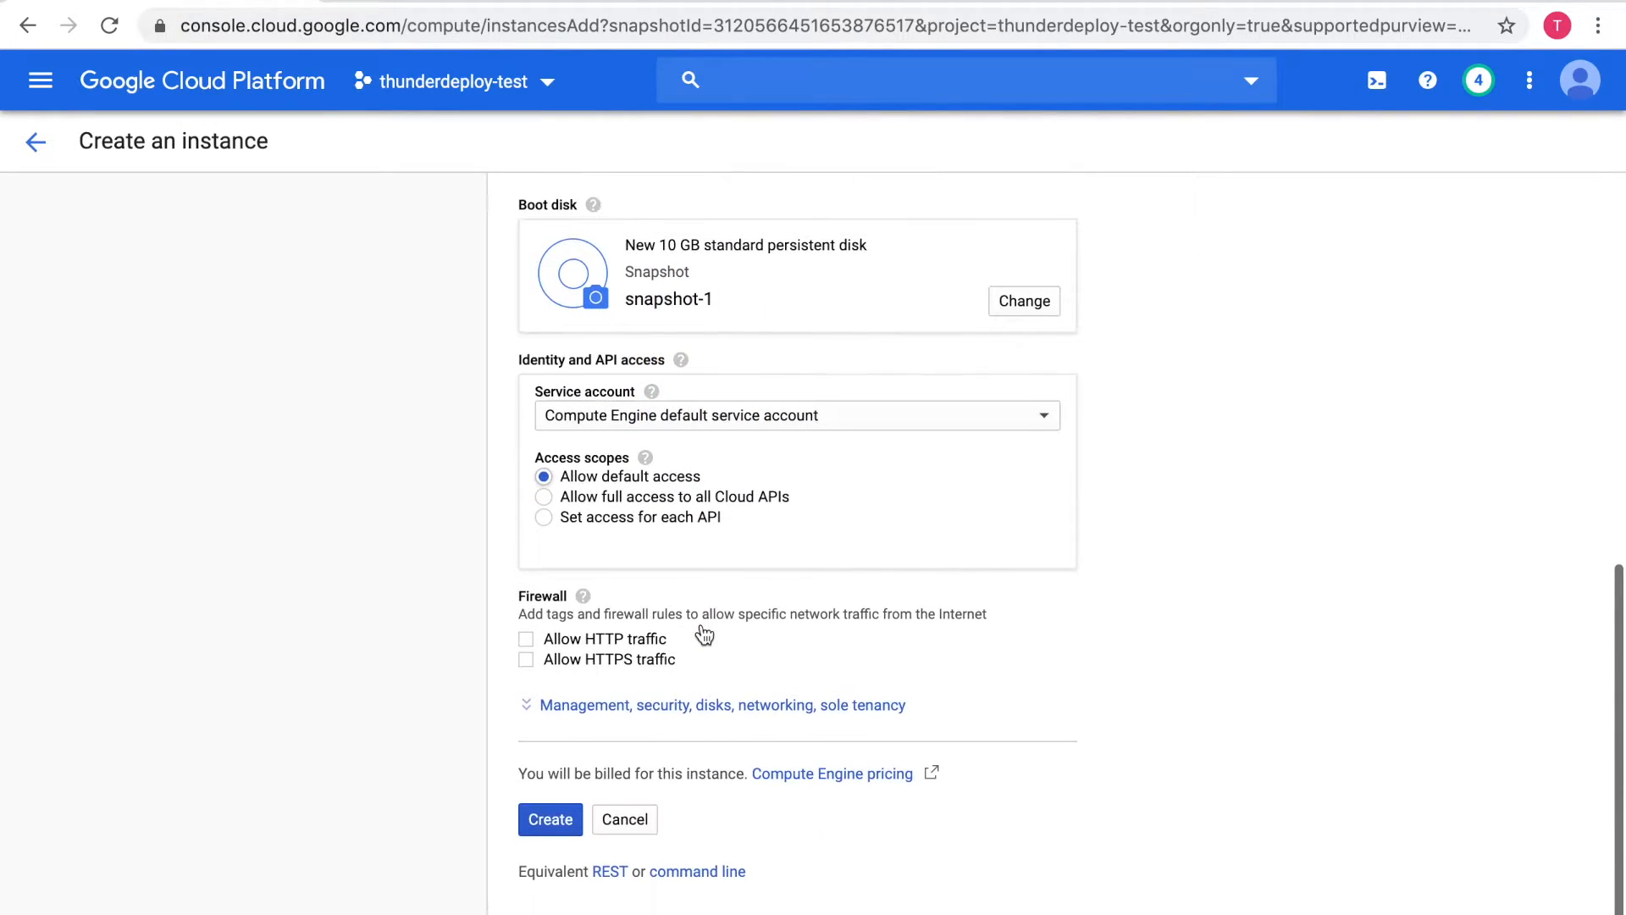
{"action": "left_click", "coordinate": [690, 696]}
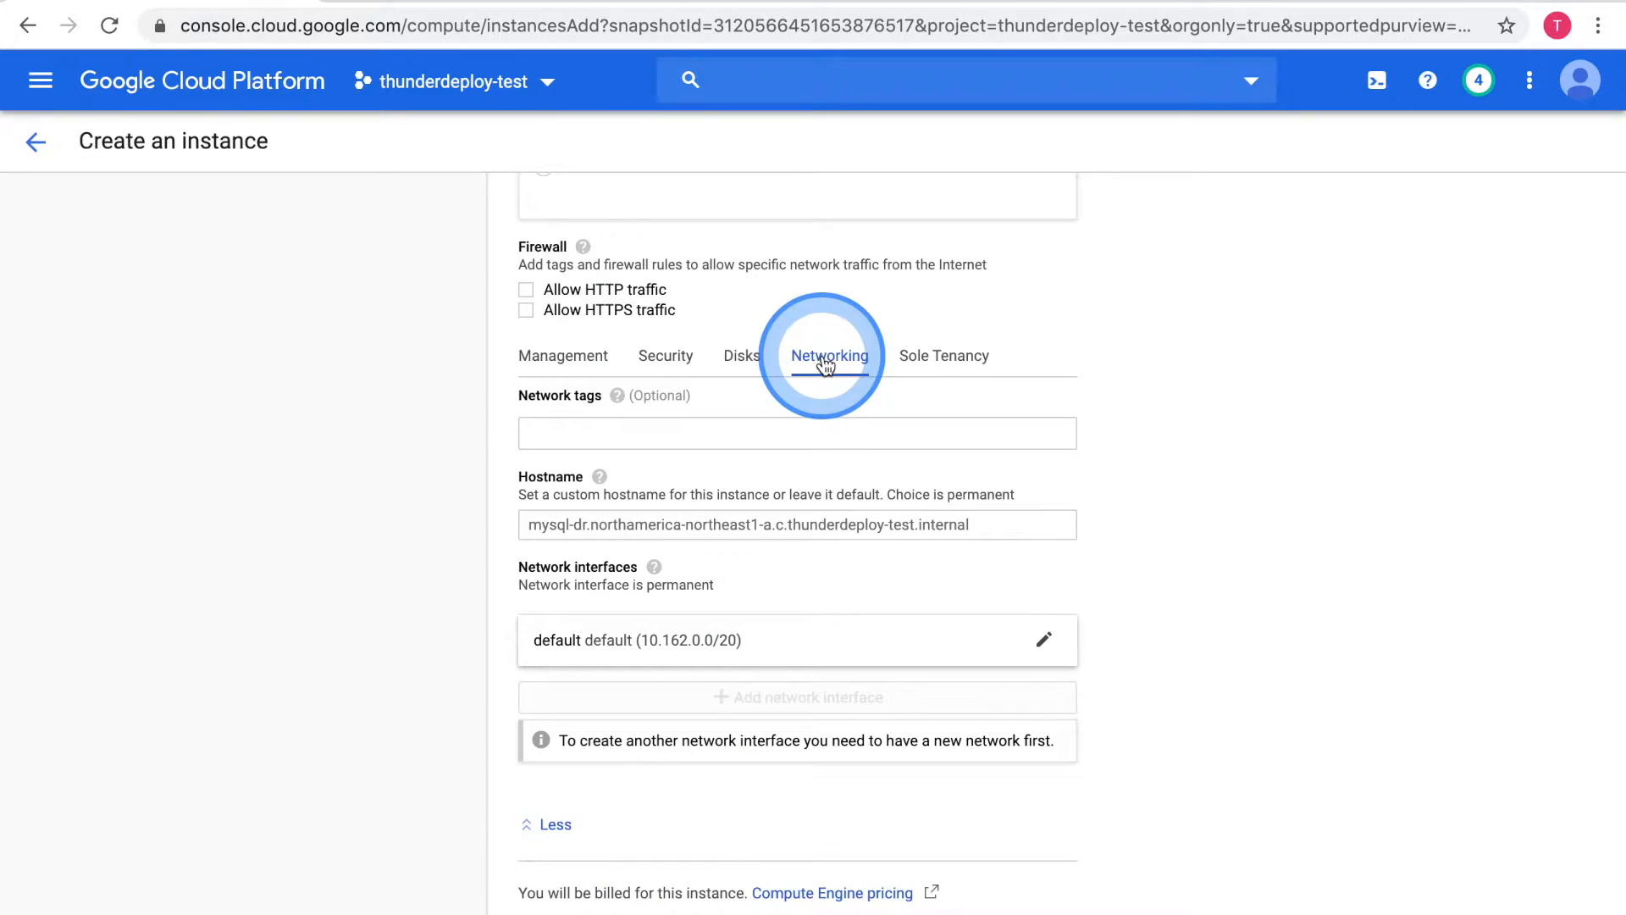
{"action": "left_click", "coordinate": [752, 433]}
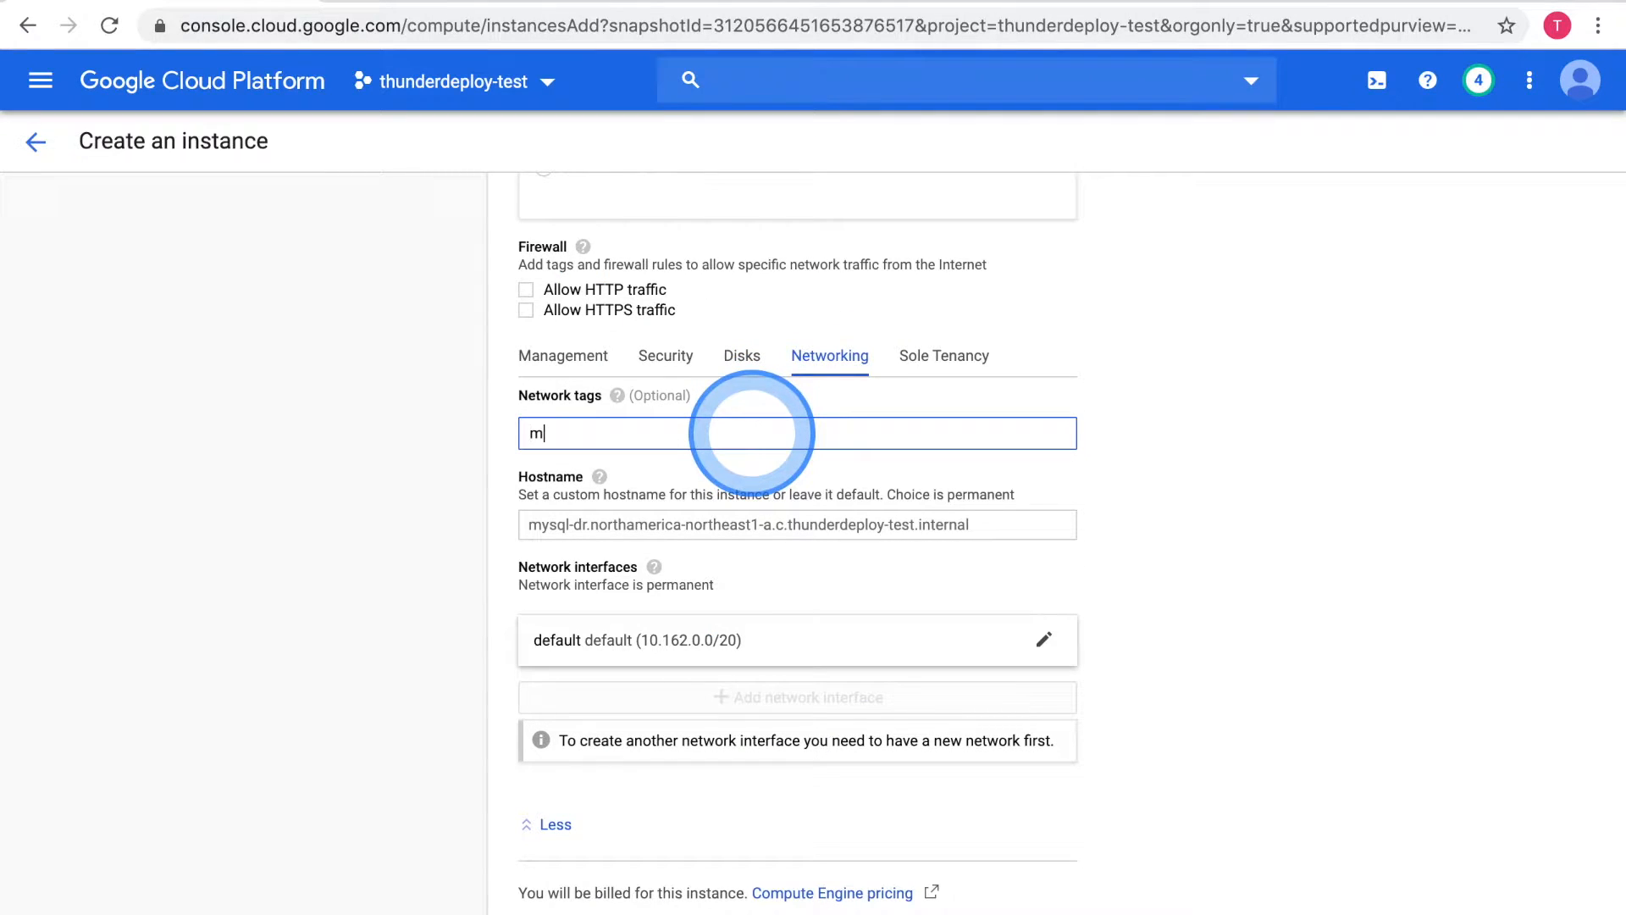
{"action": "type", "text": "mysql-3306"}
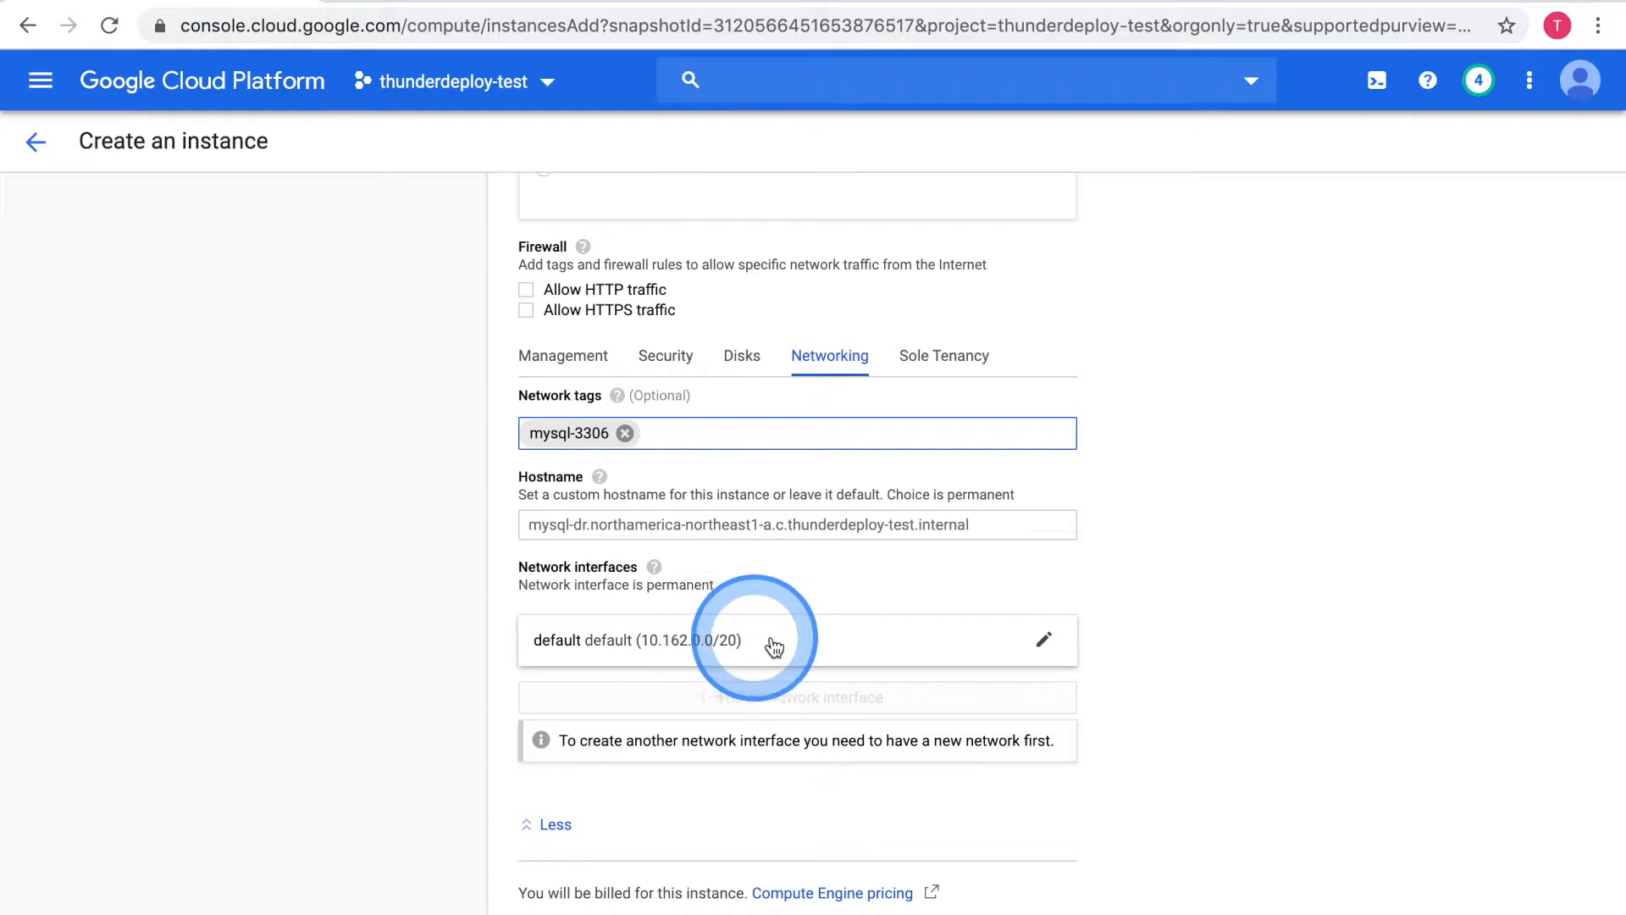
Review the default network interface settings and create the mysql-dr instance
{"action": "left_click", "coordinate": [822, 642]}
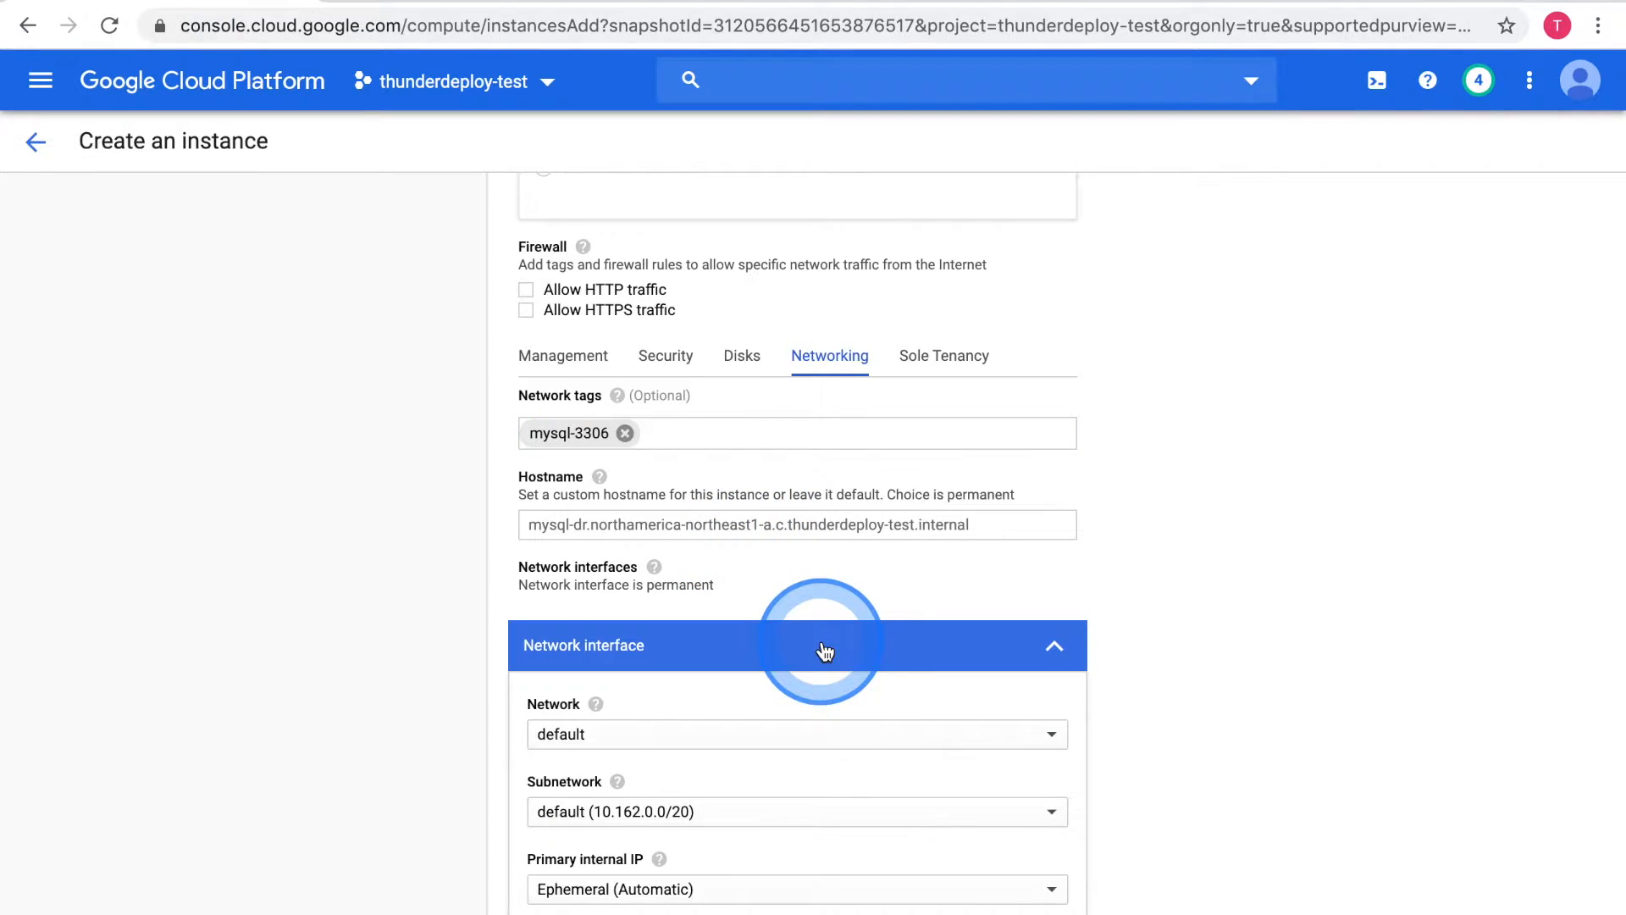
{"action": "scroll", "coordinate": [767, 755], "scroll_direction": "down", "scroll_amount": 2}
{"action": "scroll", "coordinate": [770, 765], "scroll_direction": "down", "scroll_amount": 1}
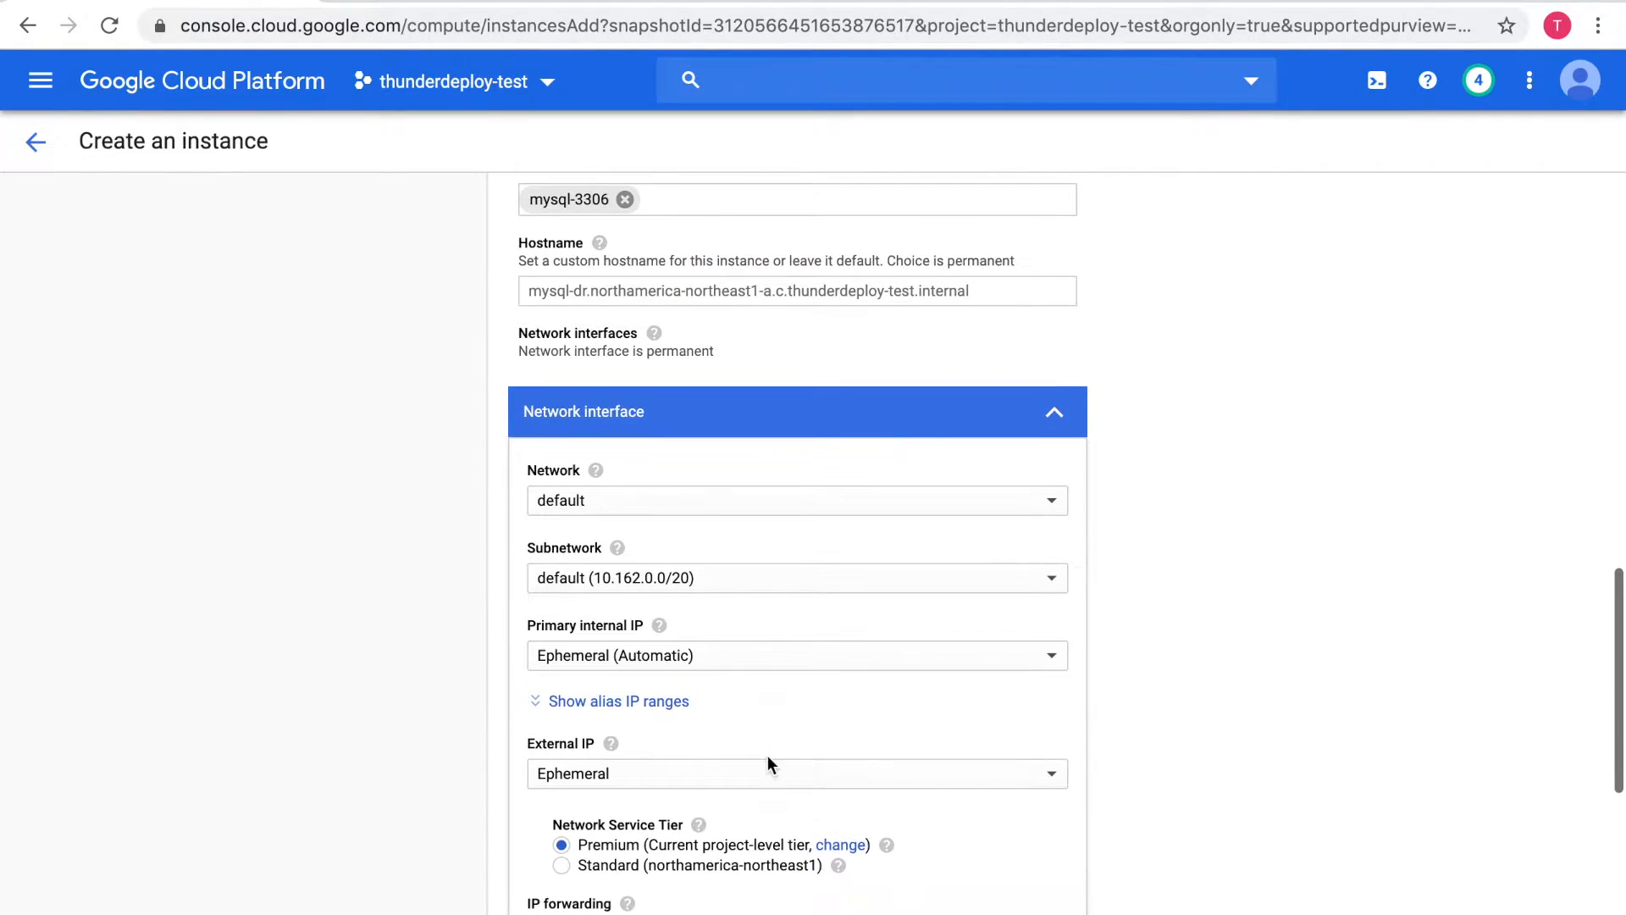
{"action": "scroll", "coordinate": [733, 777], "scroll_direction": "down", "scroll_amount": 1}
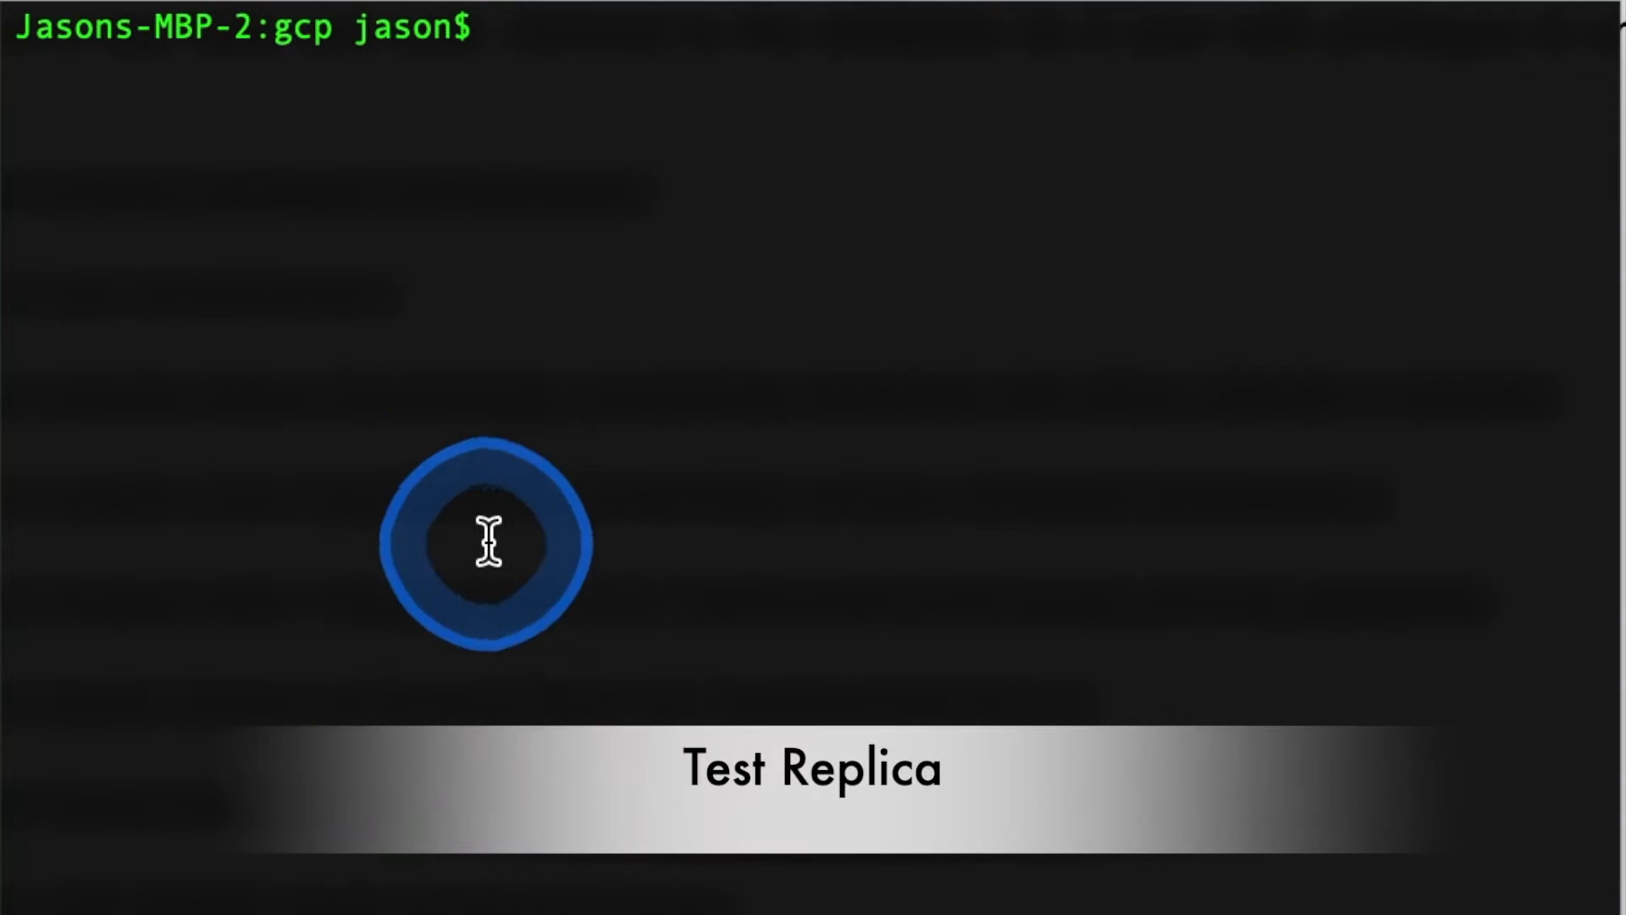
In the terminal, log in to the mysql-dr server and run "select * from thundertest.thundertest;" in MySQL using the database user and password
{"action": "left_click", "coordinate": [488, 542]}
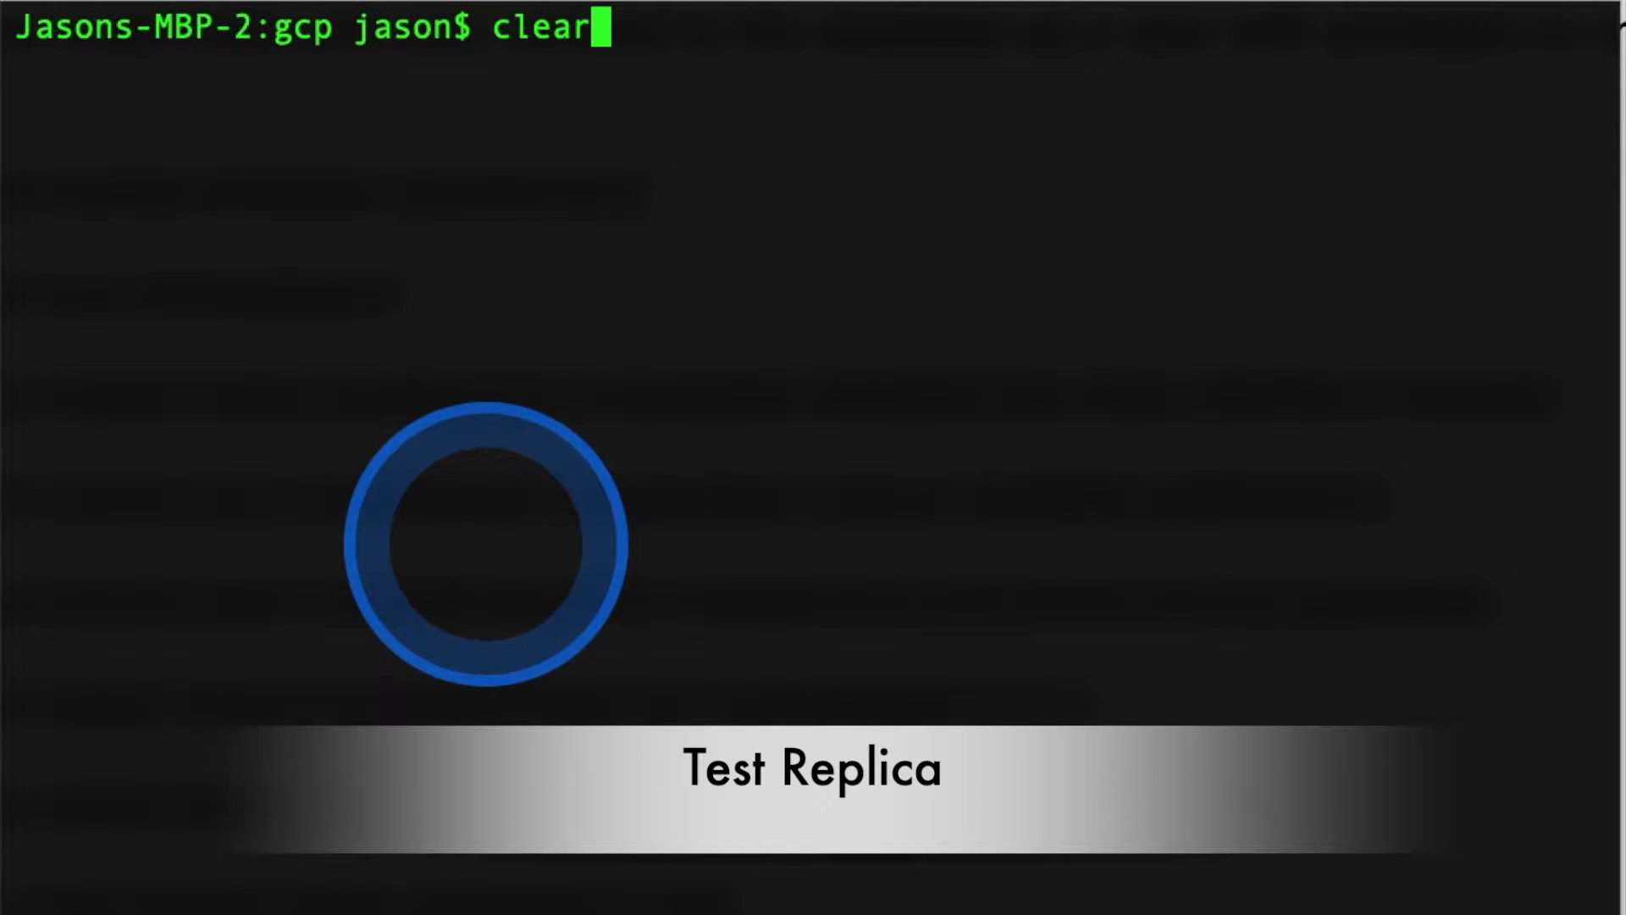
{"action": "key", "text": "Up"}
{"action": "key", "text": "Return"}
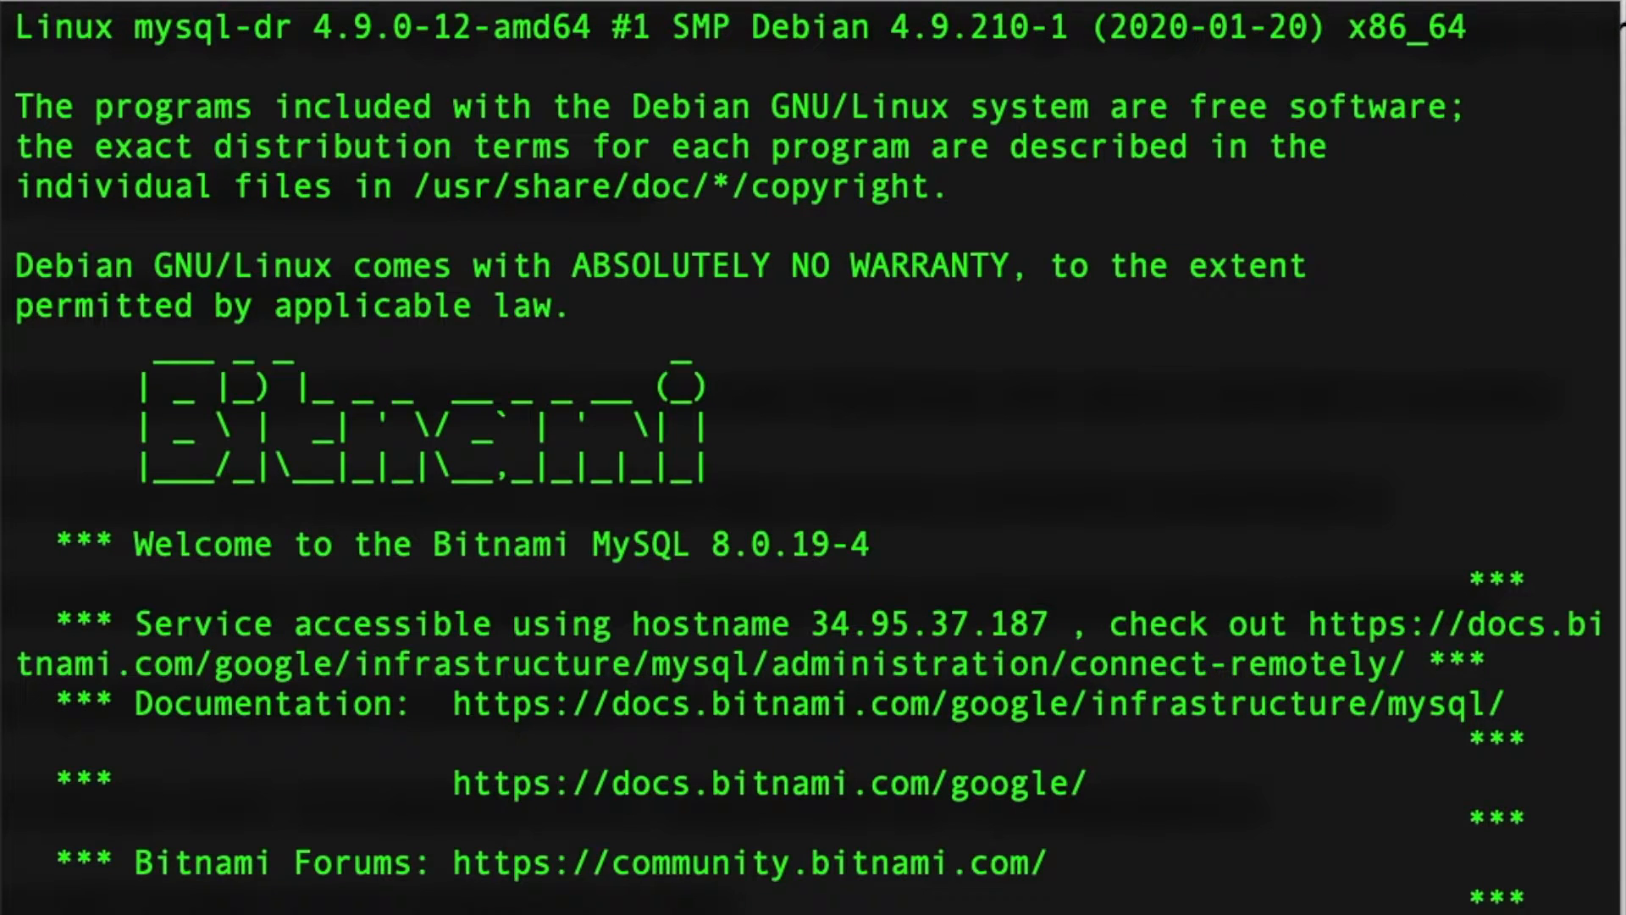
{"action": "key", "text": "Up"}
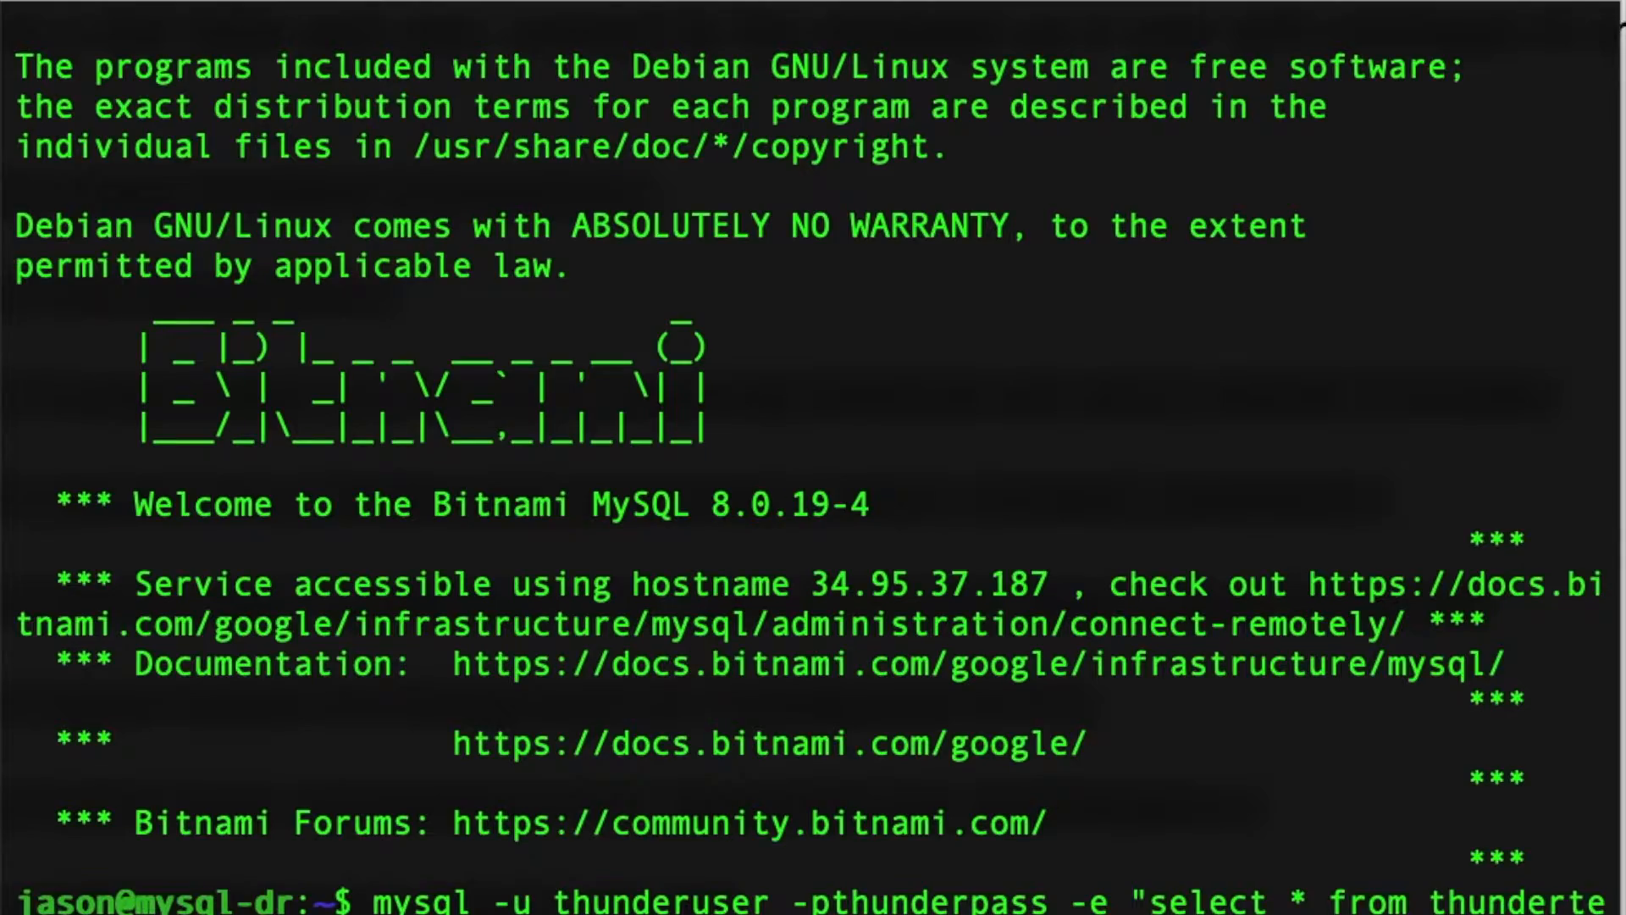
{"action": "key", "text": "Return"}
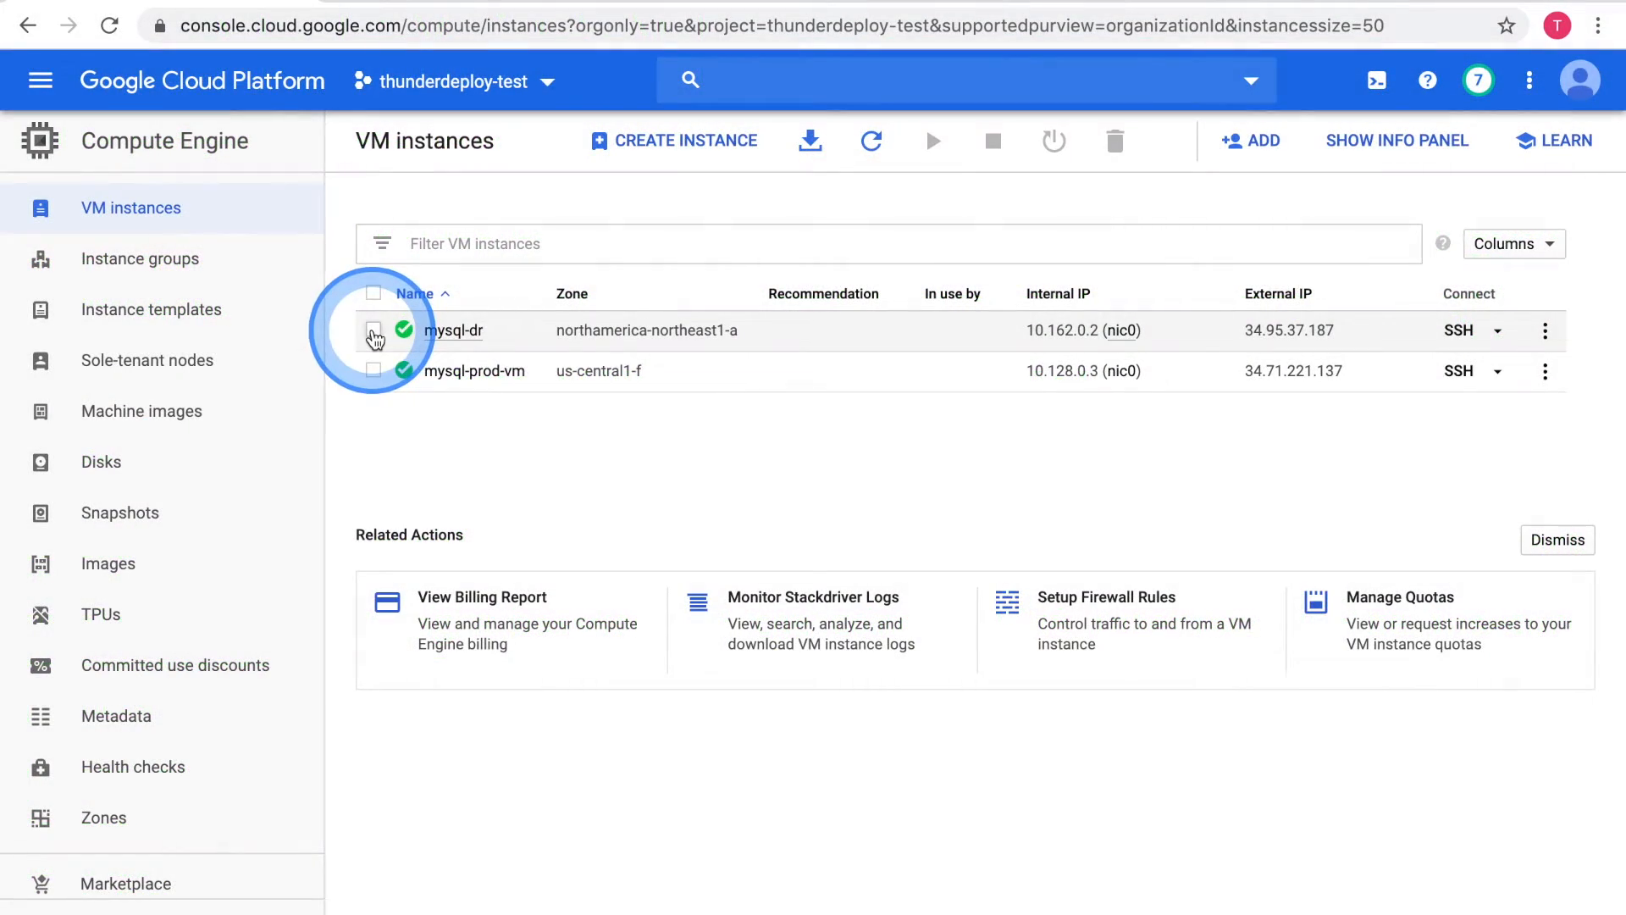
Switch back to the Google Cloud console and stop the mysql-dr instance
{"action": "left_click", "coordinate": [374, 330]}
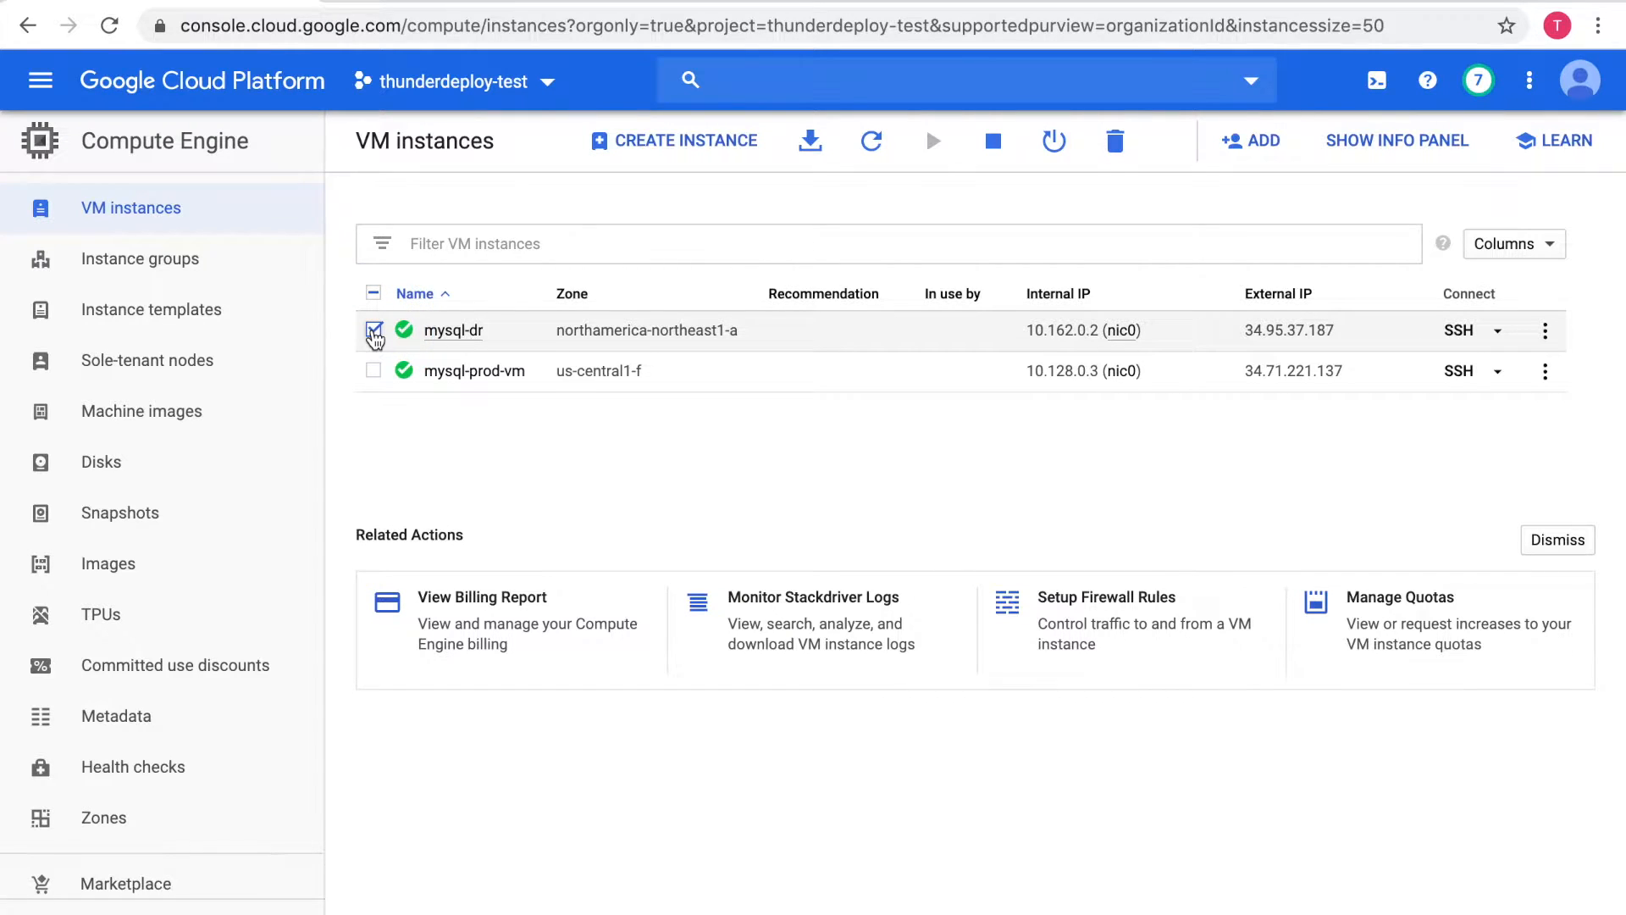
{"action": "left_click", "coordinate": [996, 144]}
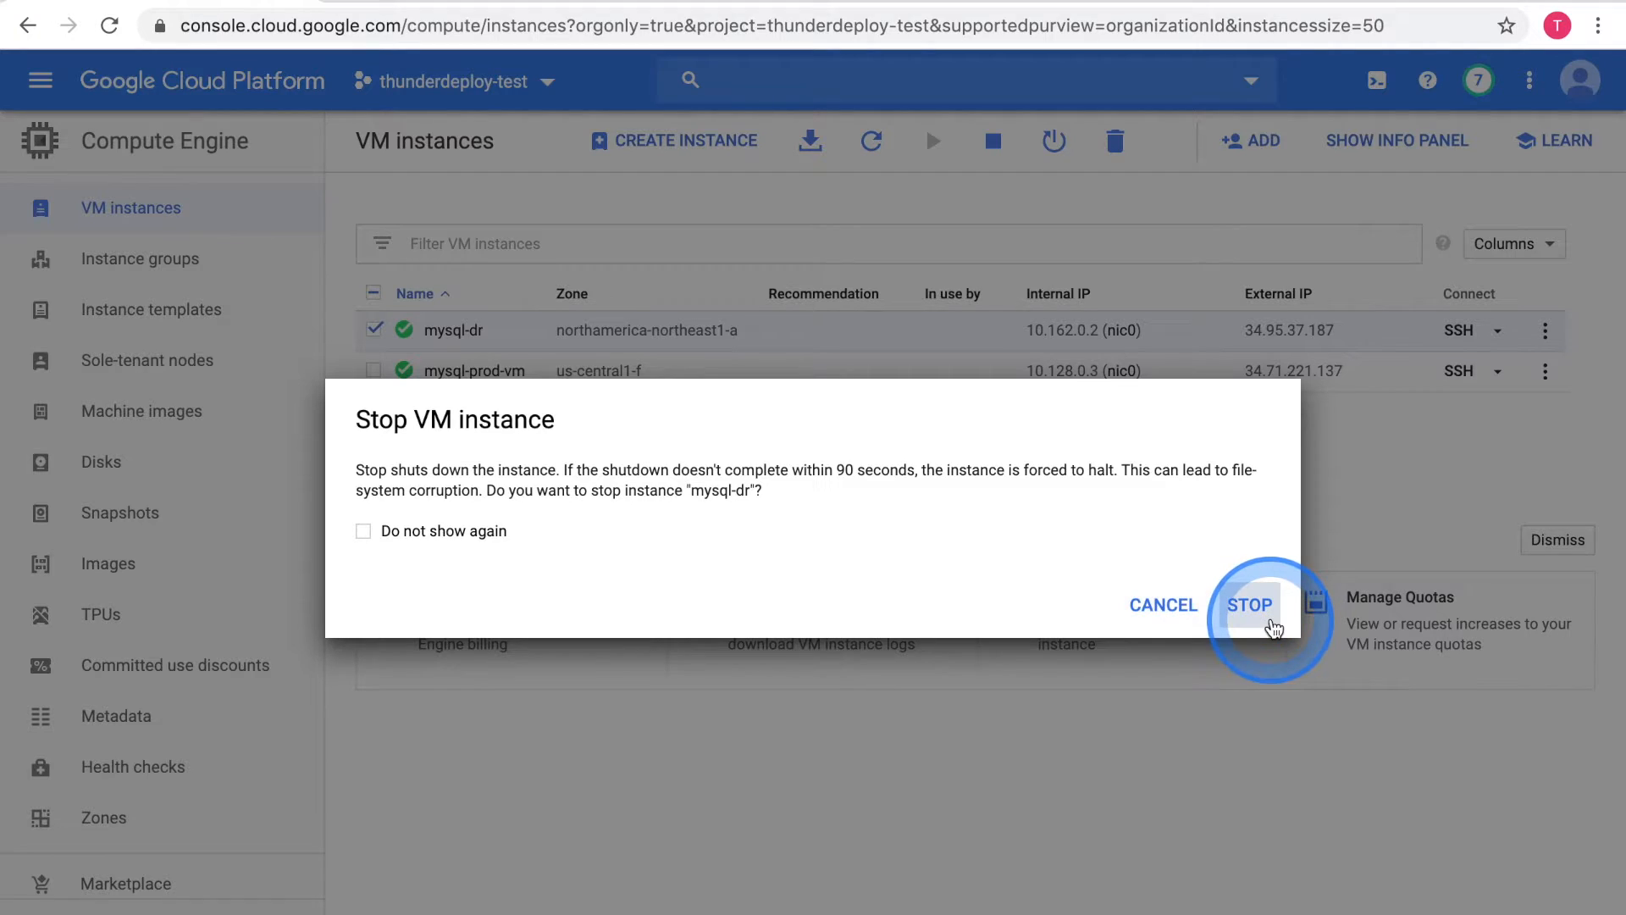
{"action": "left_click", "coordinate": [1270, 623]}
Delete snapshot-1 from the project's snapshots
{"action": "left_click", "coordinate": [310, 529]}
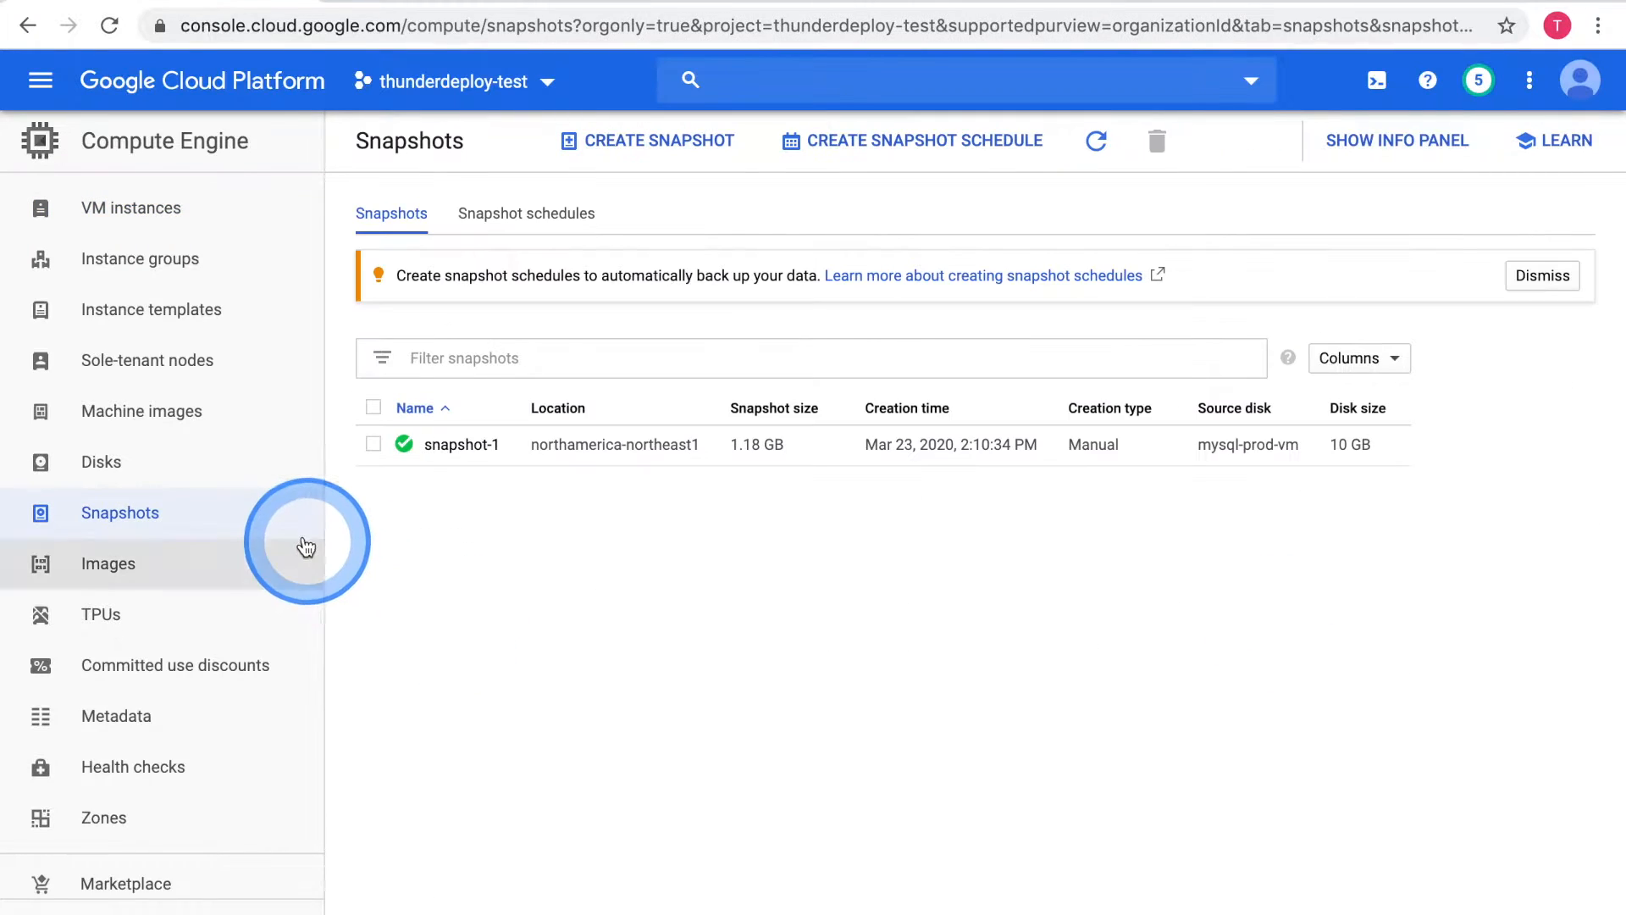
{"action": "left_click", "coordinate": [373, 445]}
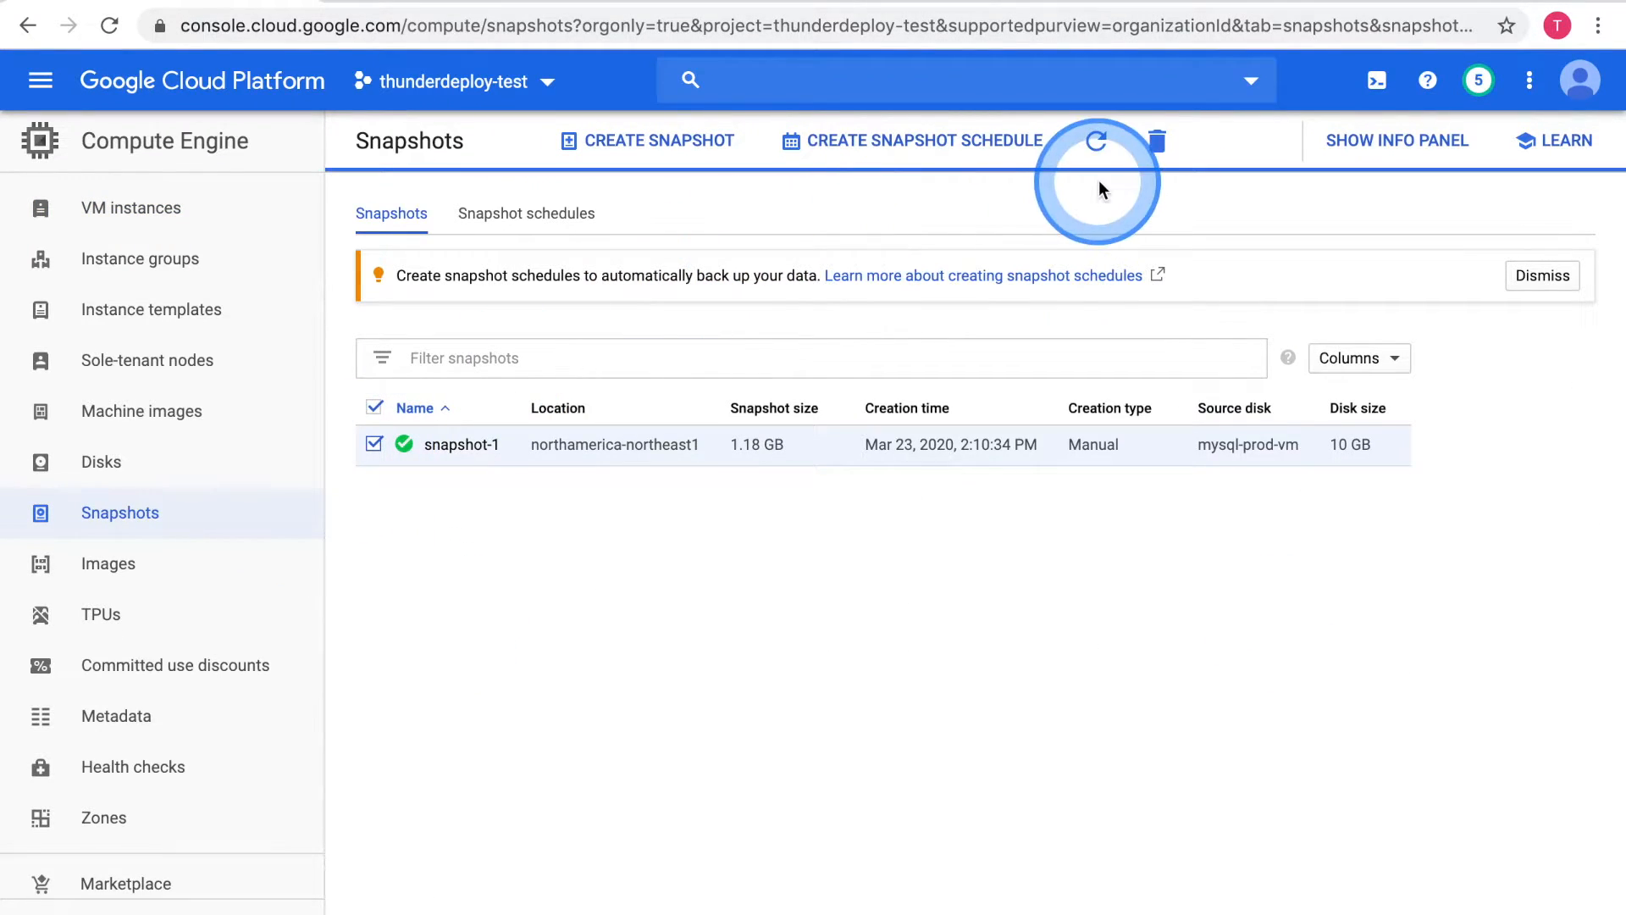
{"action": "left_click", "coordinate": [1157, 144]}
{"action": "left_click", "coordinate": [1079, 578]}
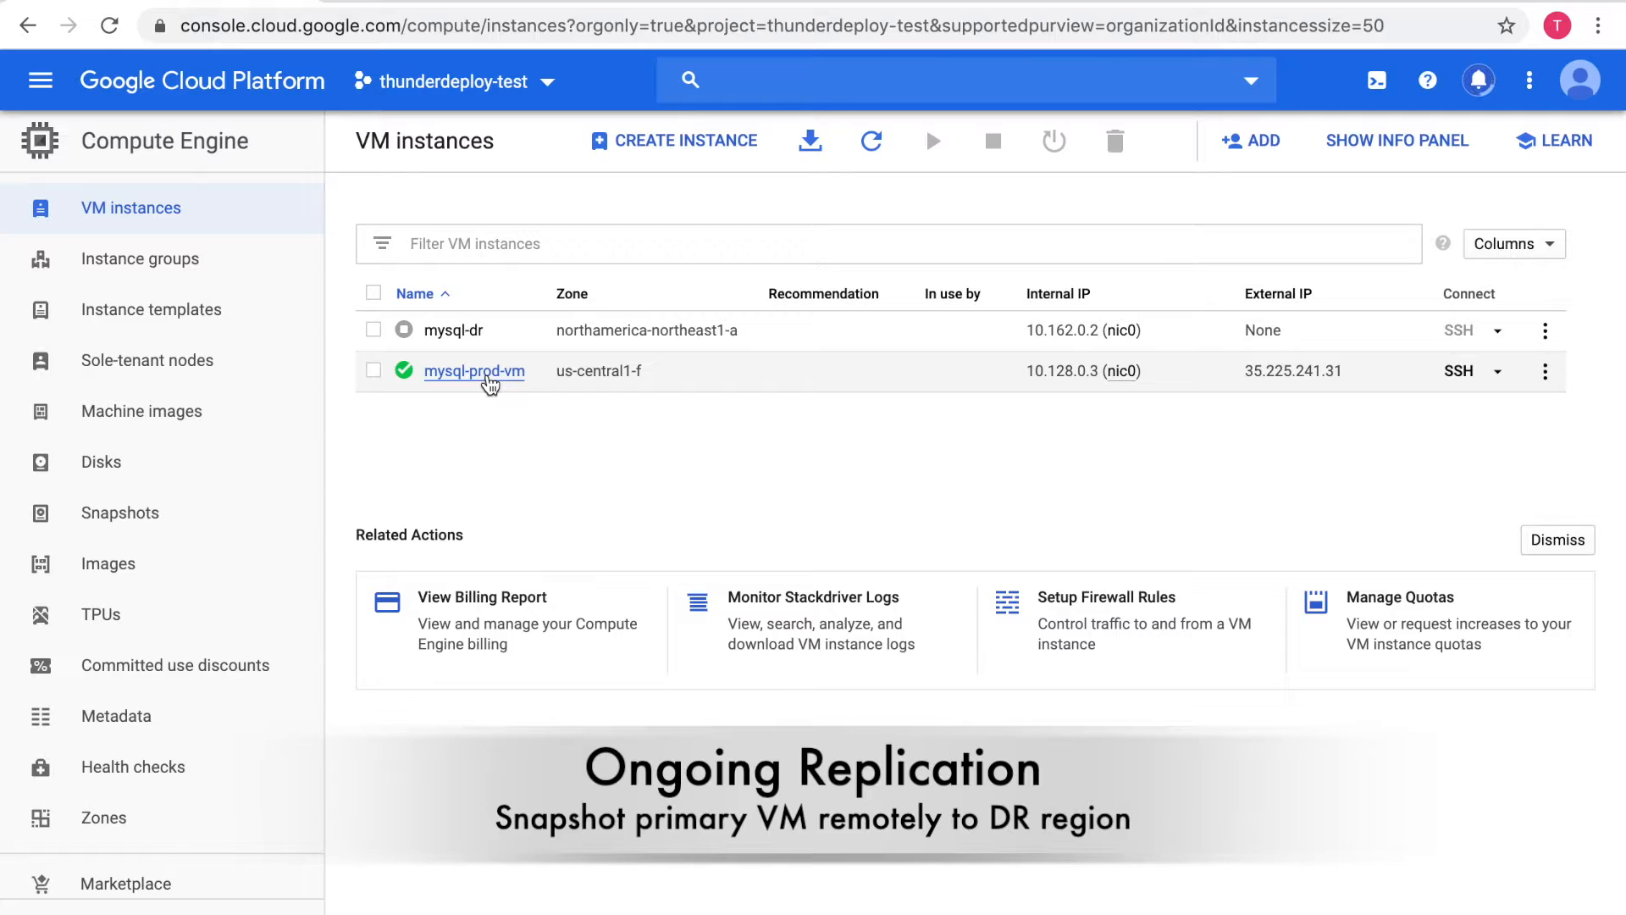
From the boot disk of the mysql-prod-vm instance, create snapshot-2 described as "updated replicate data", stored regionally in northamerica-northeast1 (Montréal)
{"action": "left_click", "coordinate": [490, 382]}
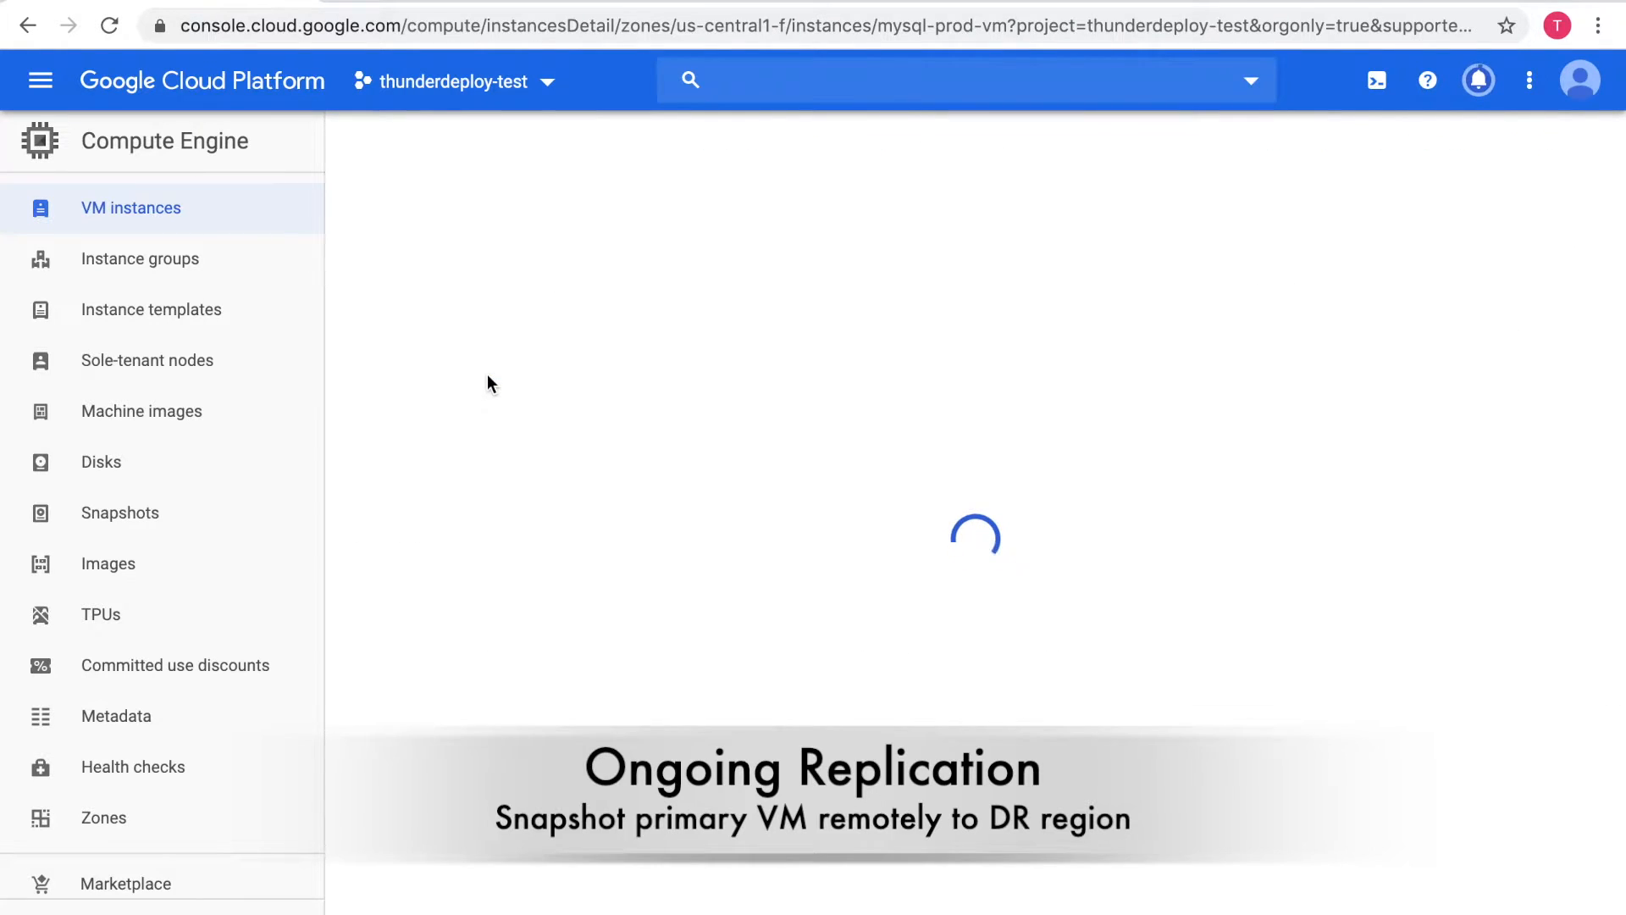
{"action": "scroll", "coordinate": [488, 353], "scroll_direction": "down", "scroll_amount": 6}
{"action": "scroll", "coordinate": [488, 354], "scroll_direction": "down", "scroll_amount": 3}
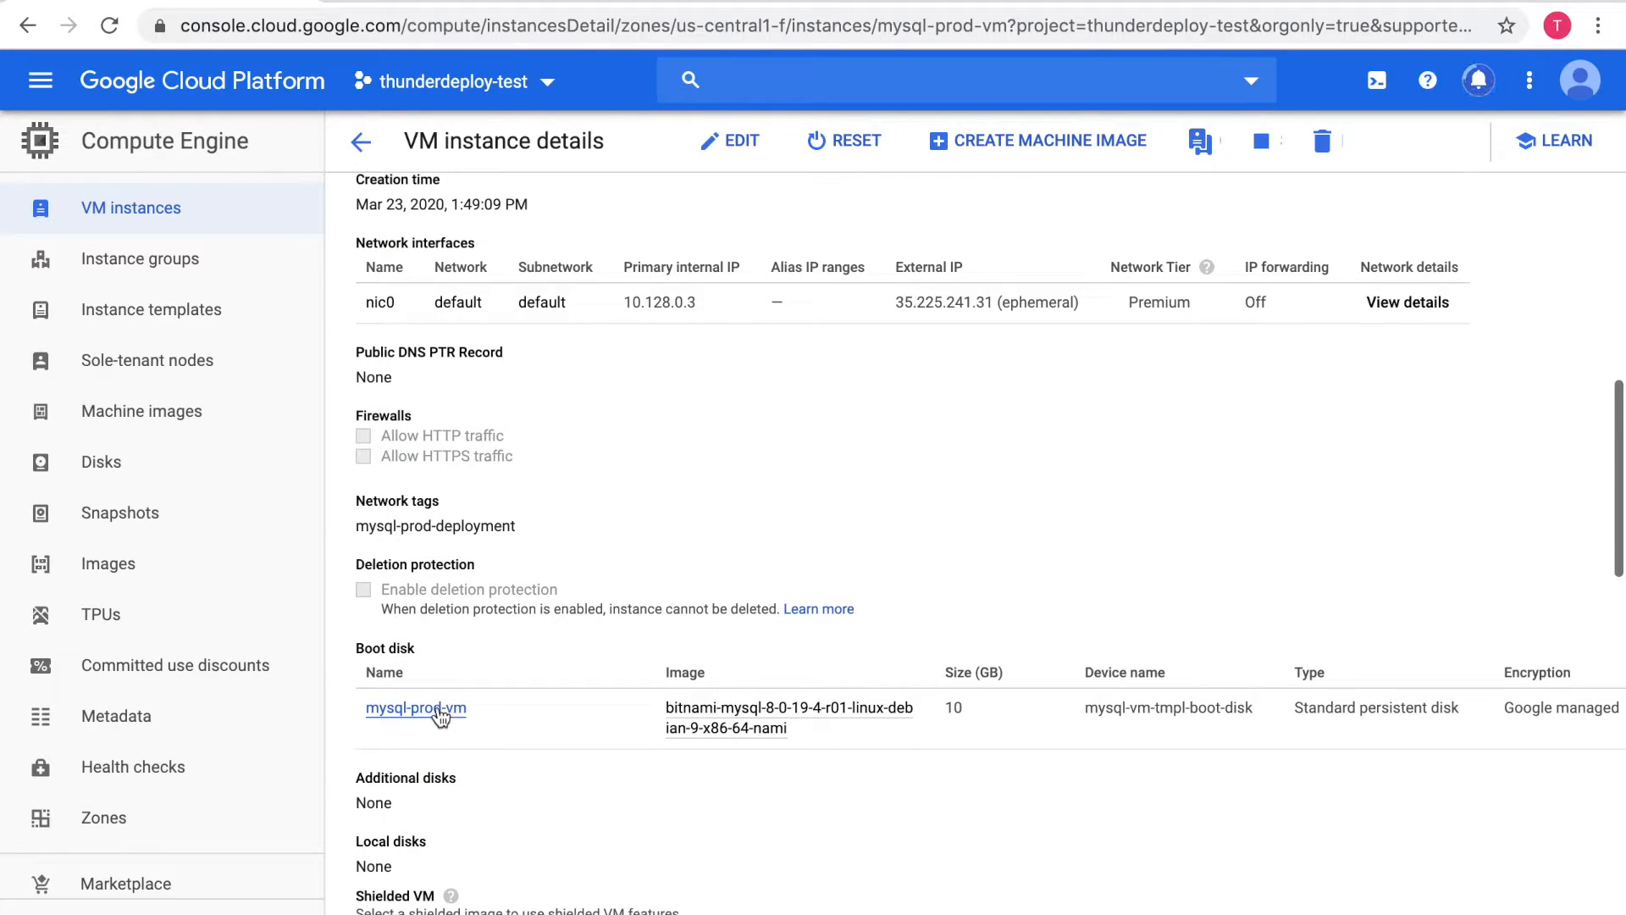
{"action": "left_click", "coordinate": [440, 714]}
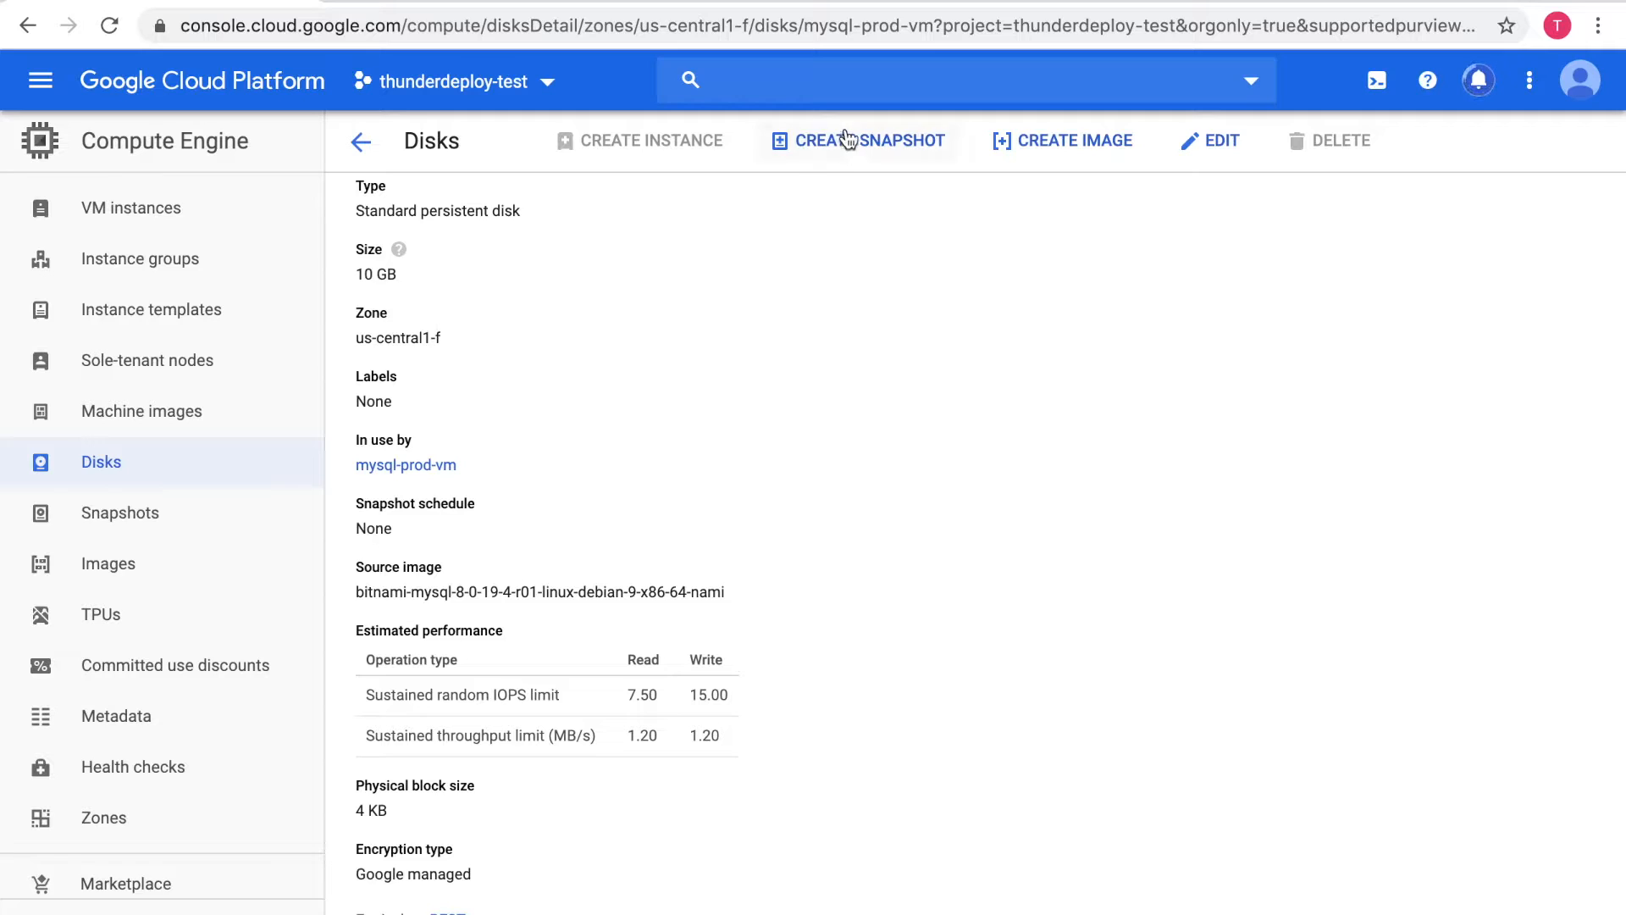
{"action": "left_click", "coordinate": [849, 142]}
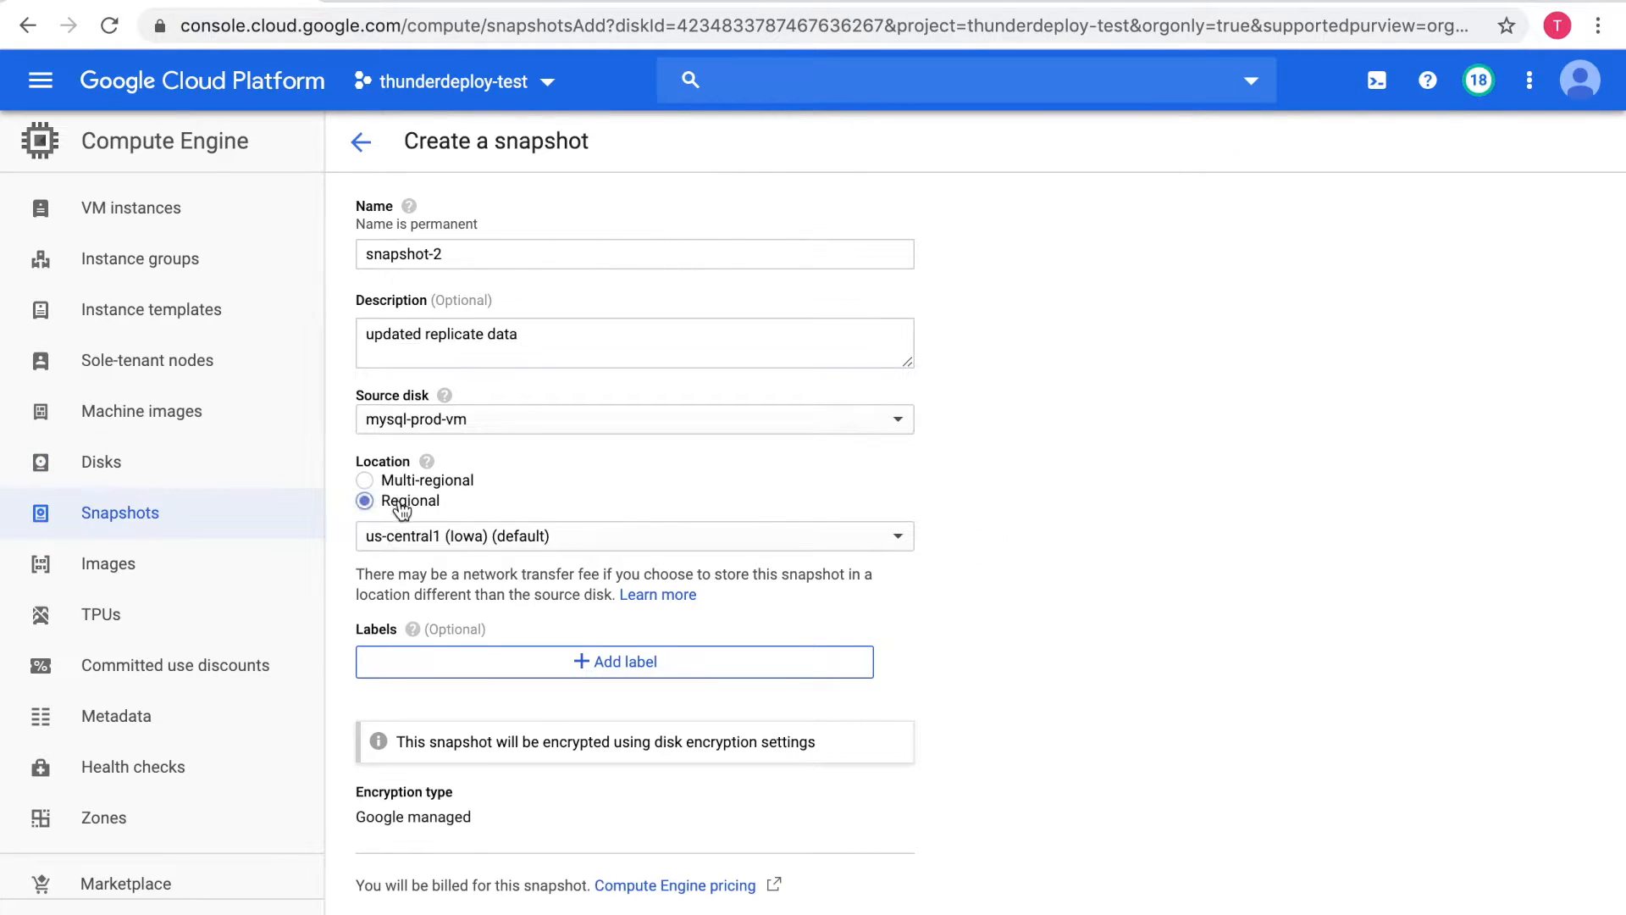
{"action": "left_click", "coordinate": [402, 532]}
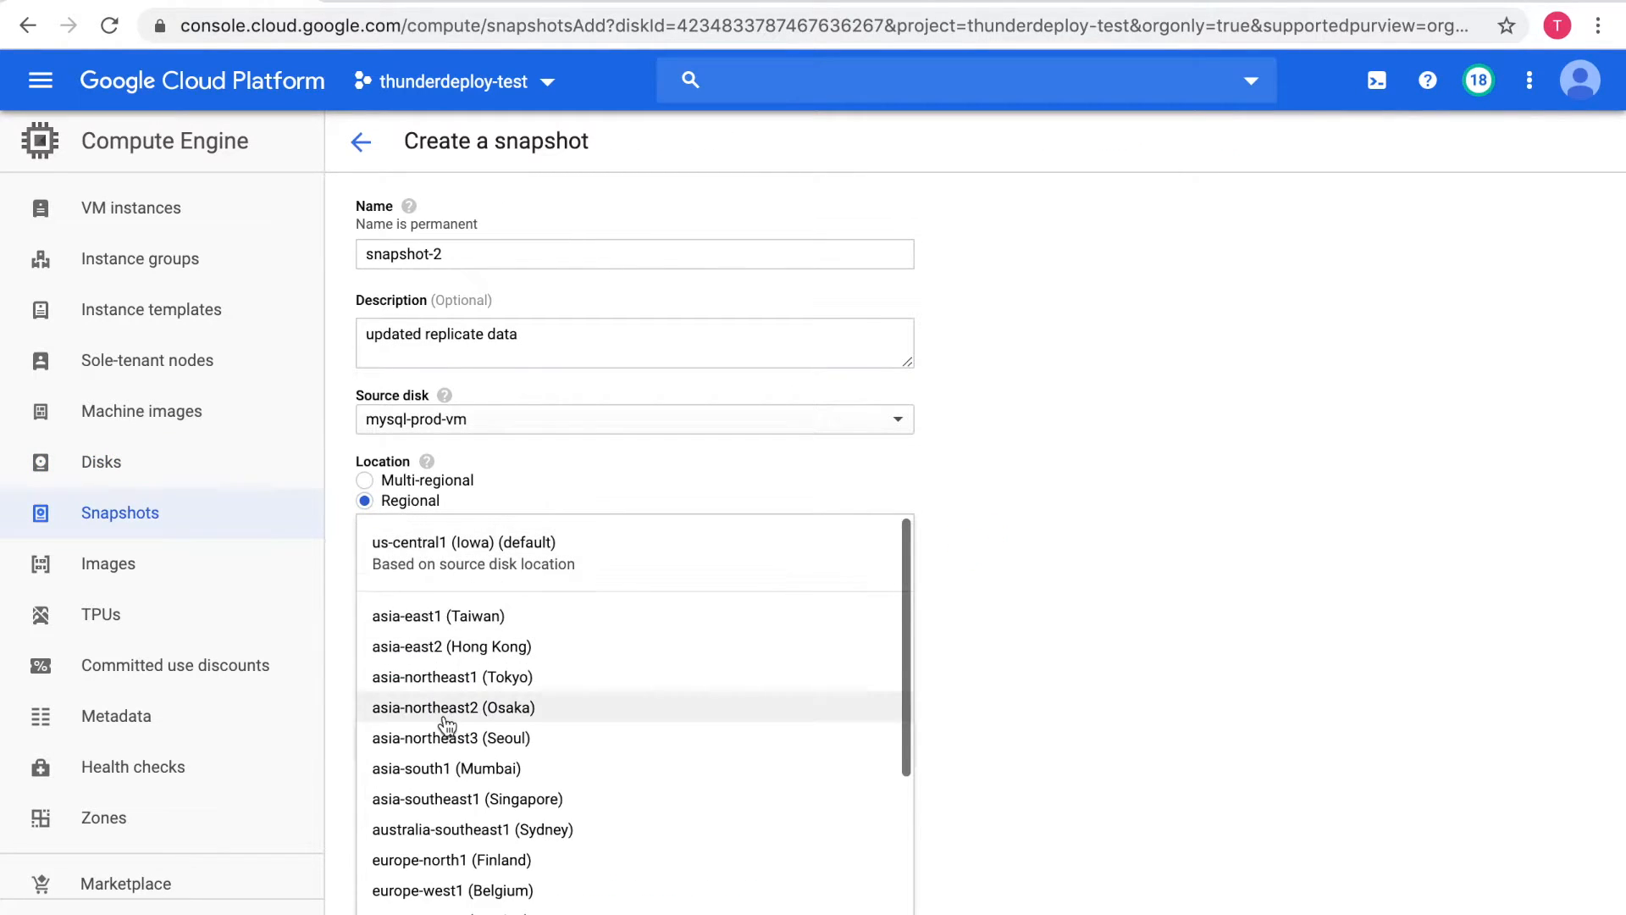
{"action": "scroll", "coordinate": [471, 712], "scroll_direction": "down", "scroll_amount": 3}
{"action": "left_click", "coordinate": [457, 801]}
{"action": "scroll", "coordinate": [450, 796], "scroll_direction": "down", "scroll_amount": 2}
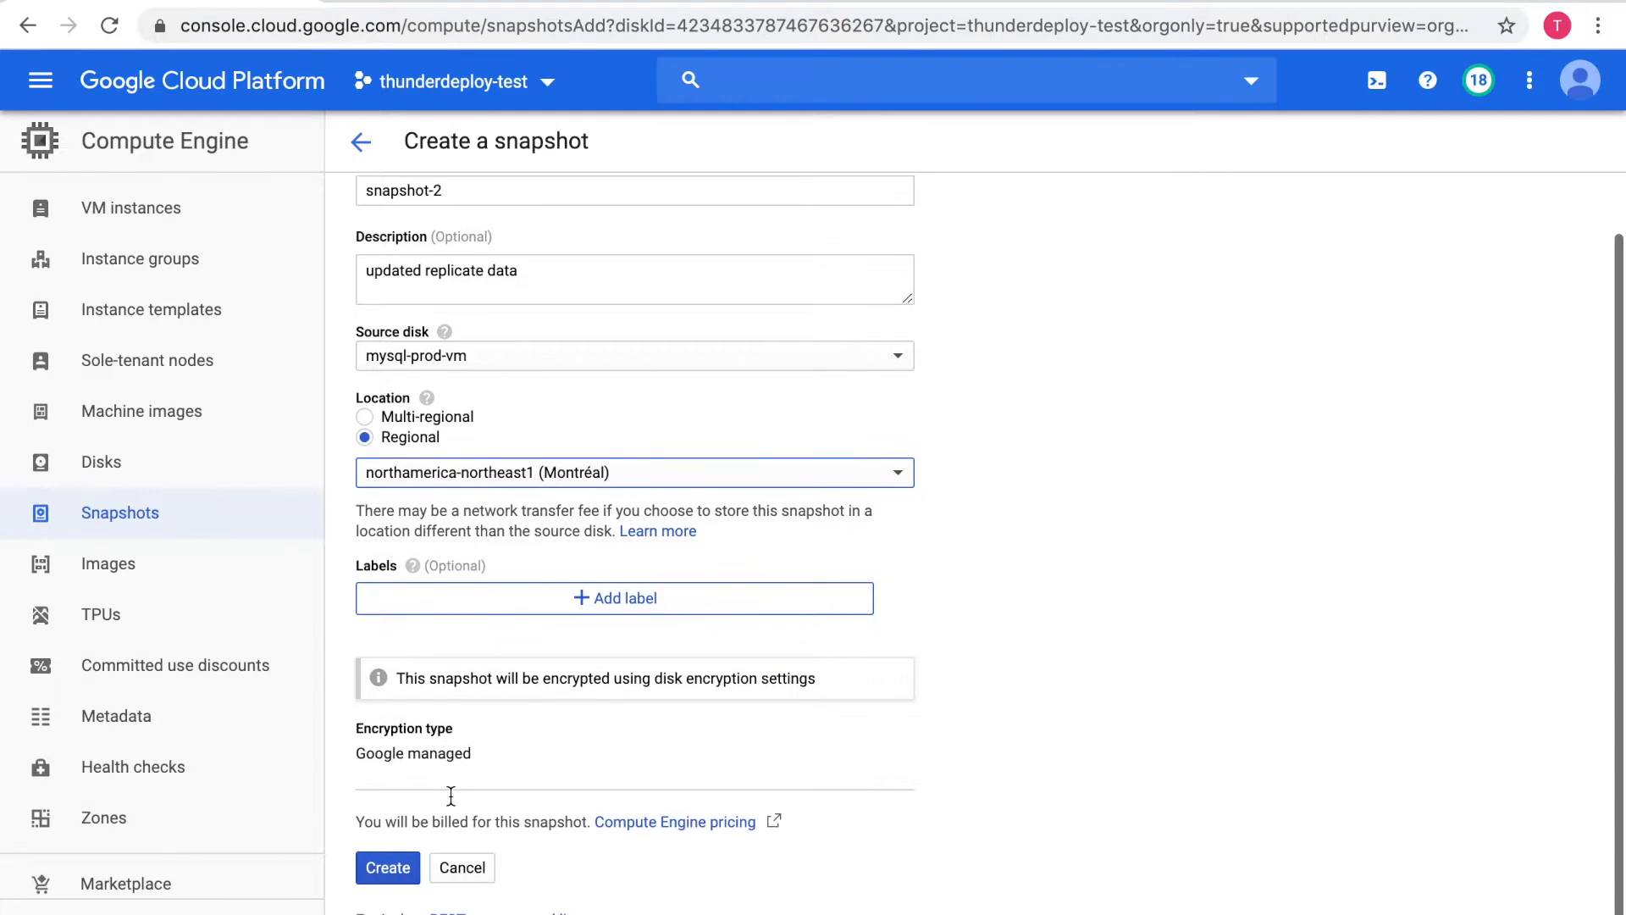
{"action": "left_click", "coordinate": [411, 864]}
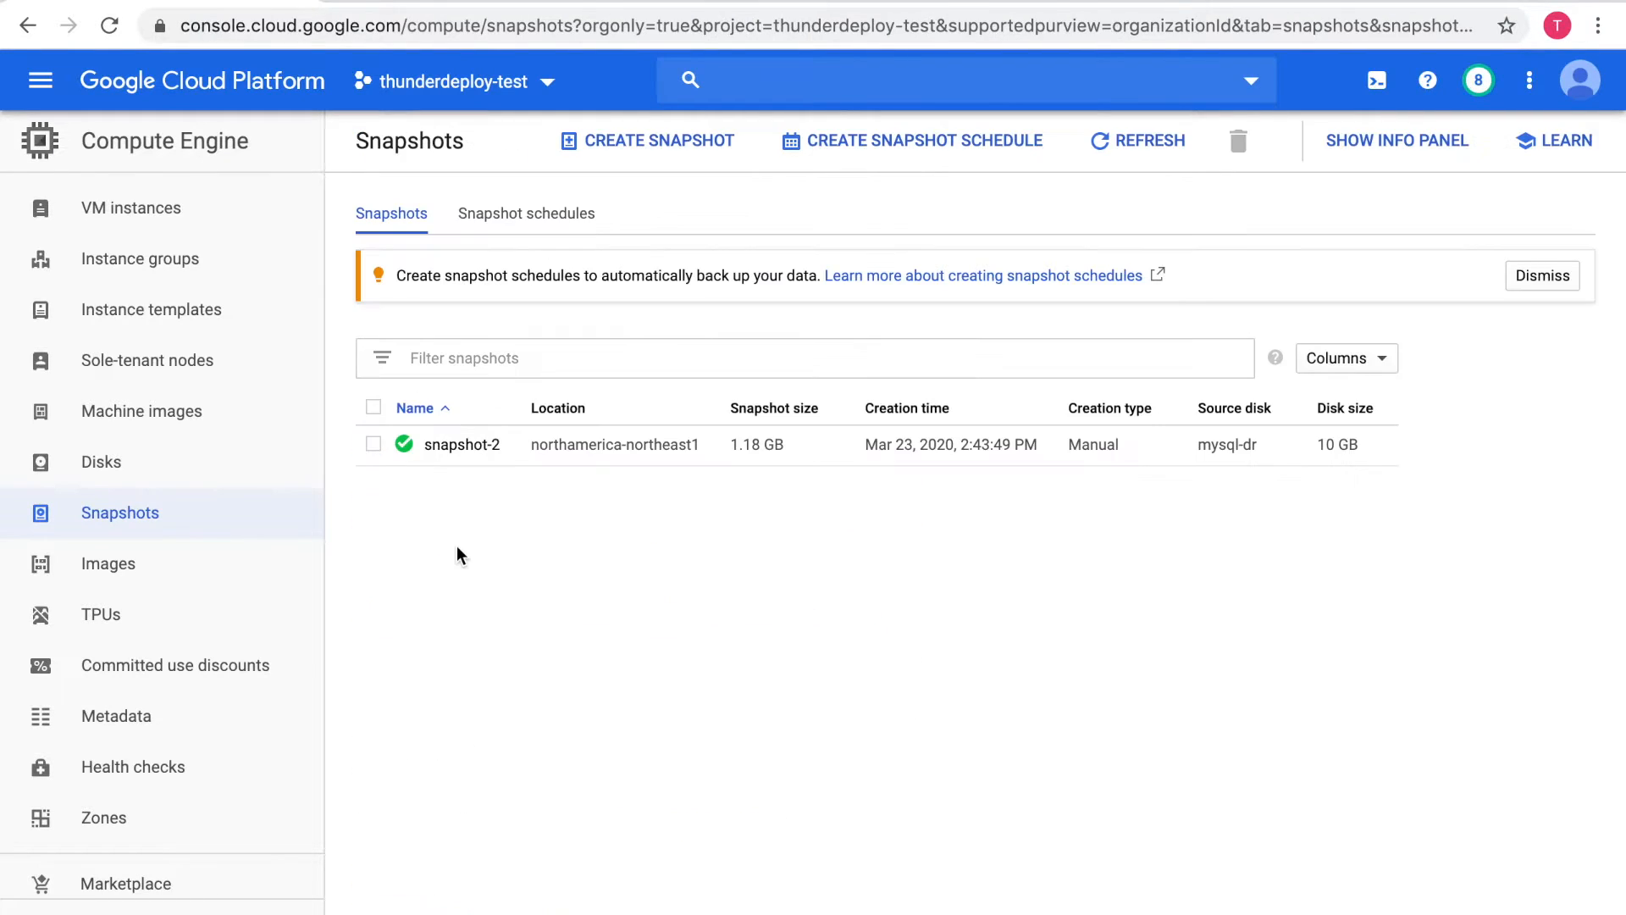
{"action": "left_click", "coordinate": [455, 462]}
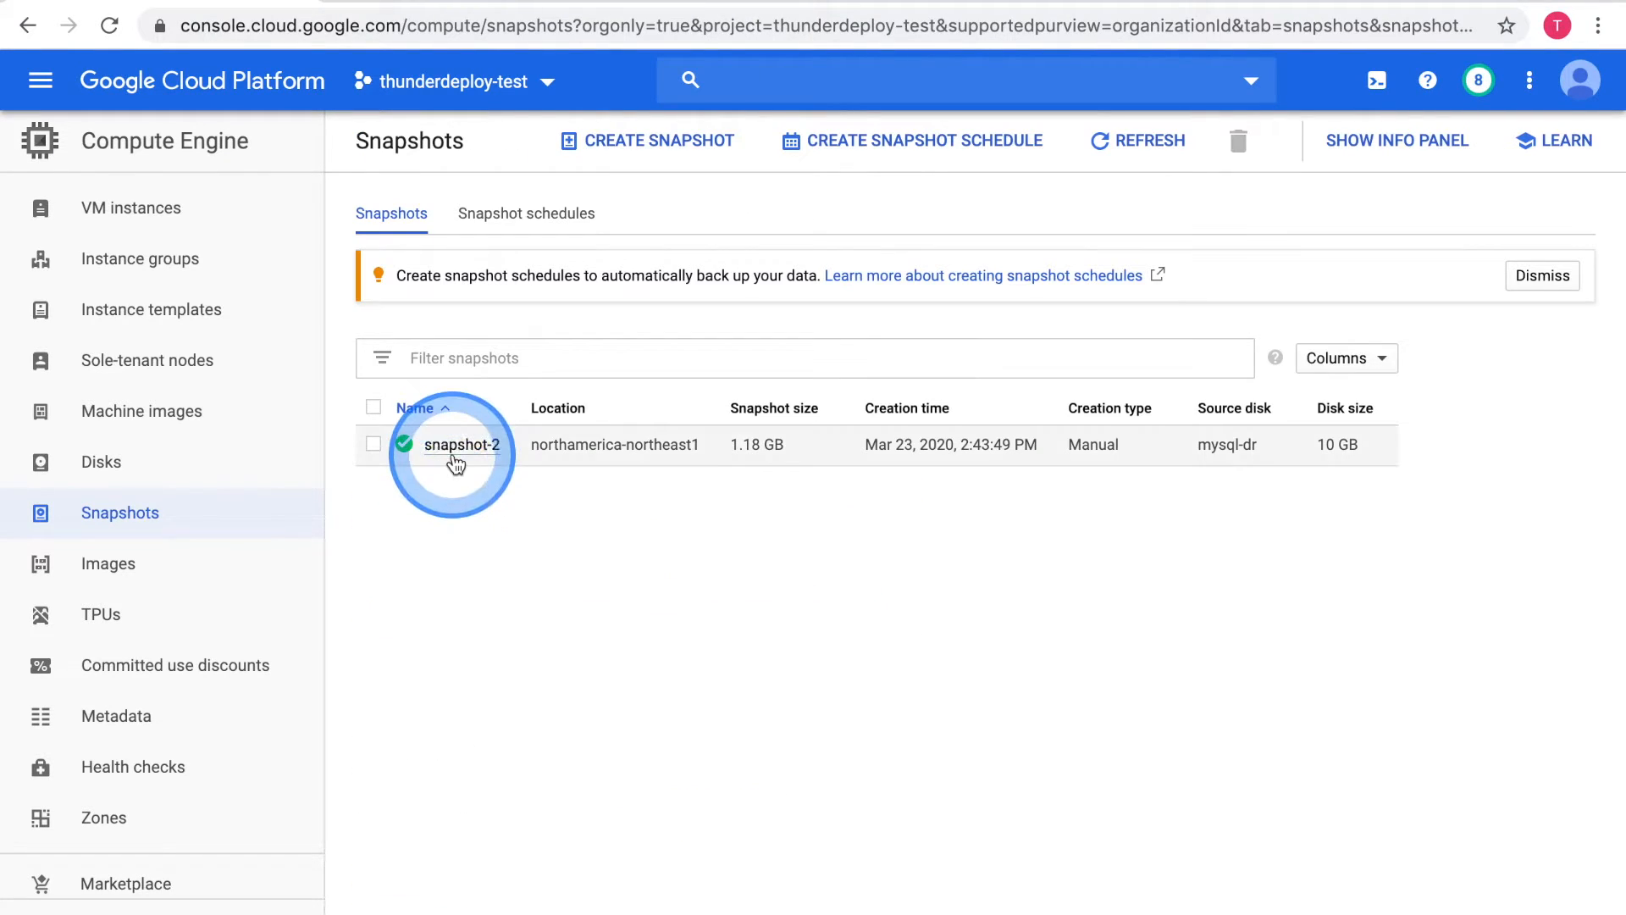
Start a new disk named replicated-mysql-dr and set its region to northamerica-northeast1 (Montréal)
{"action": "left_click", "coordinate": [114, 468]}
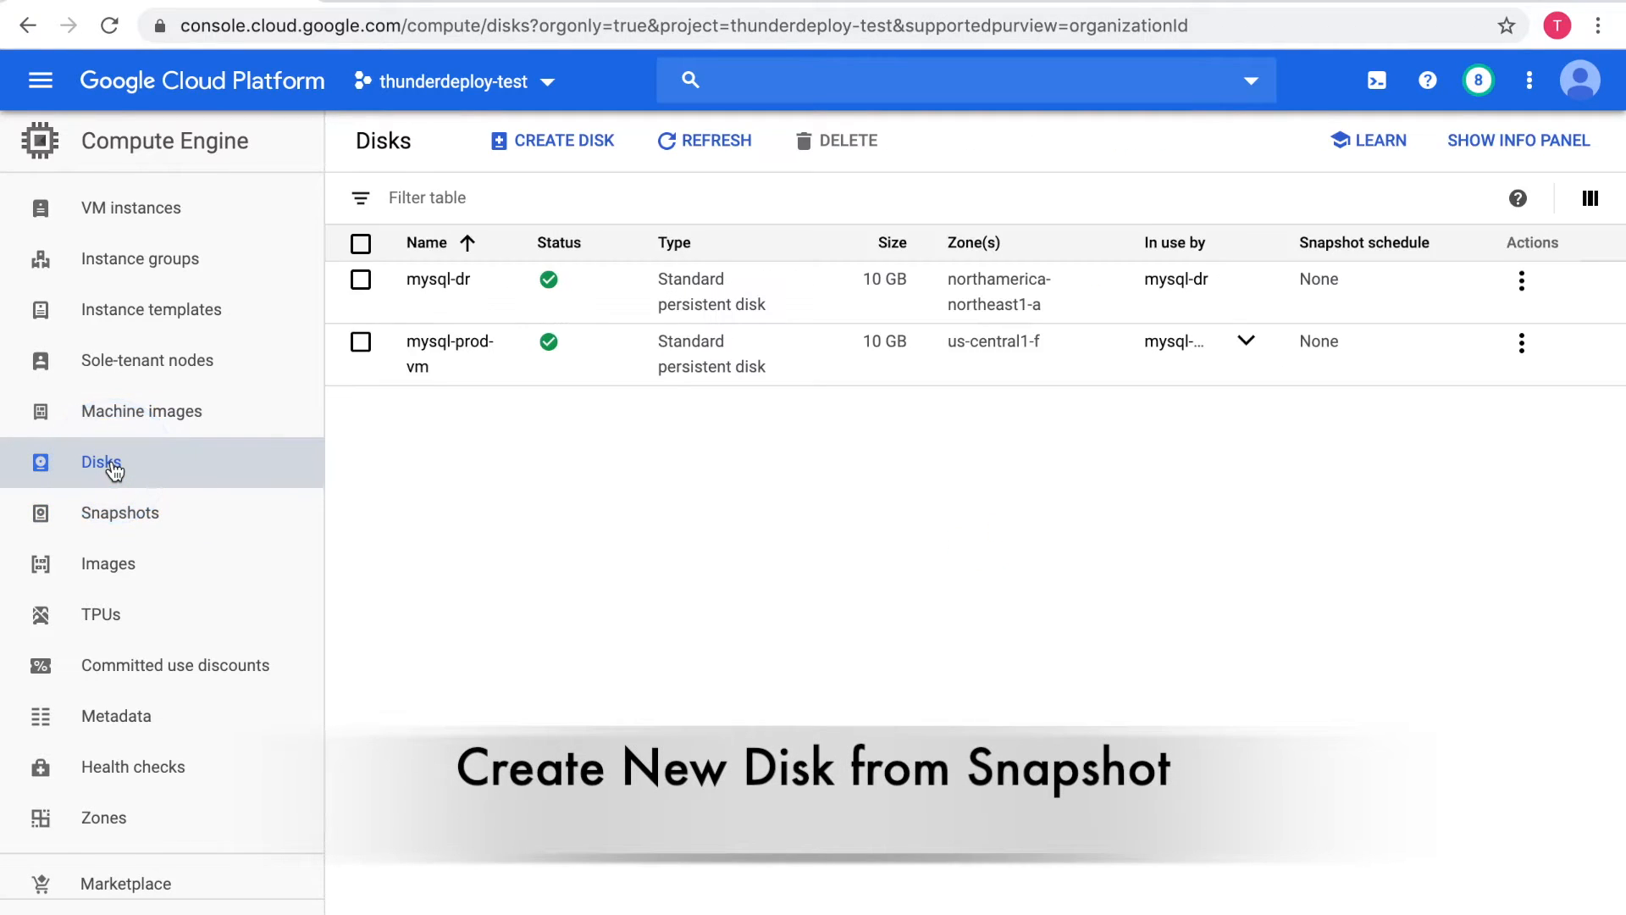
{"action": "left_click", "coordinate": [565, 148]}
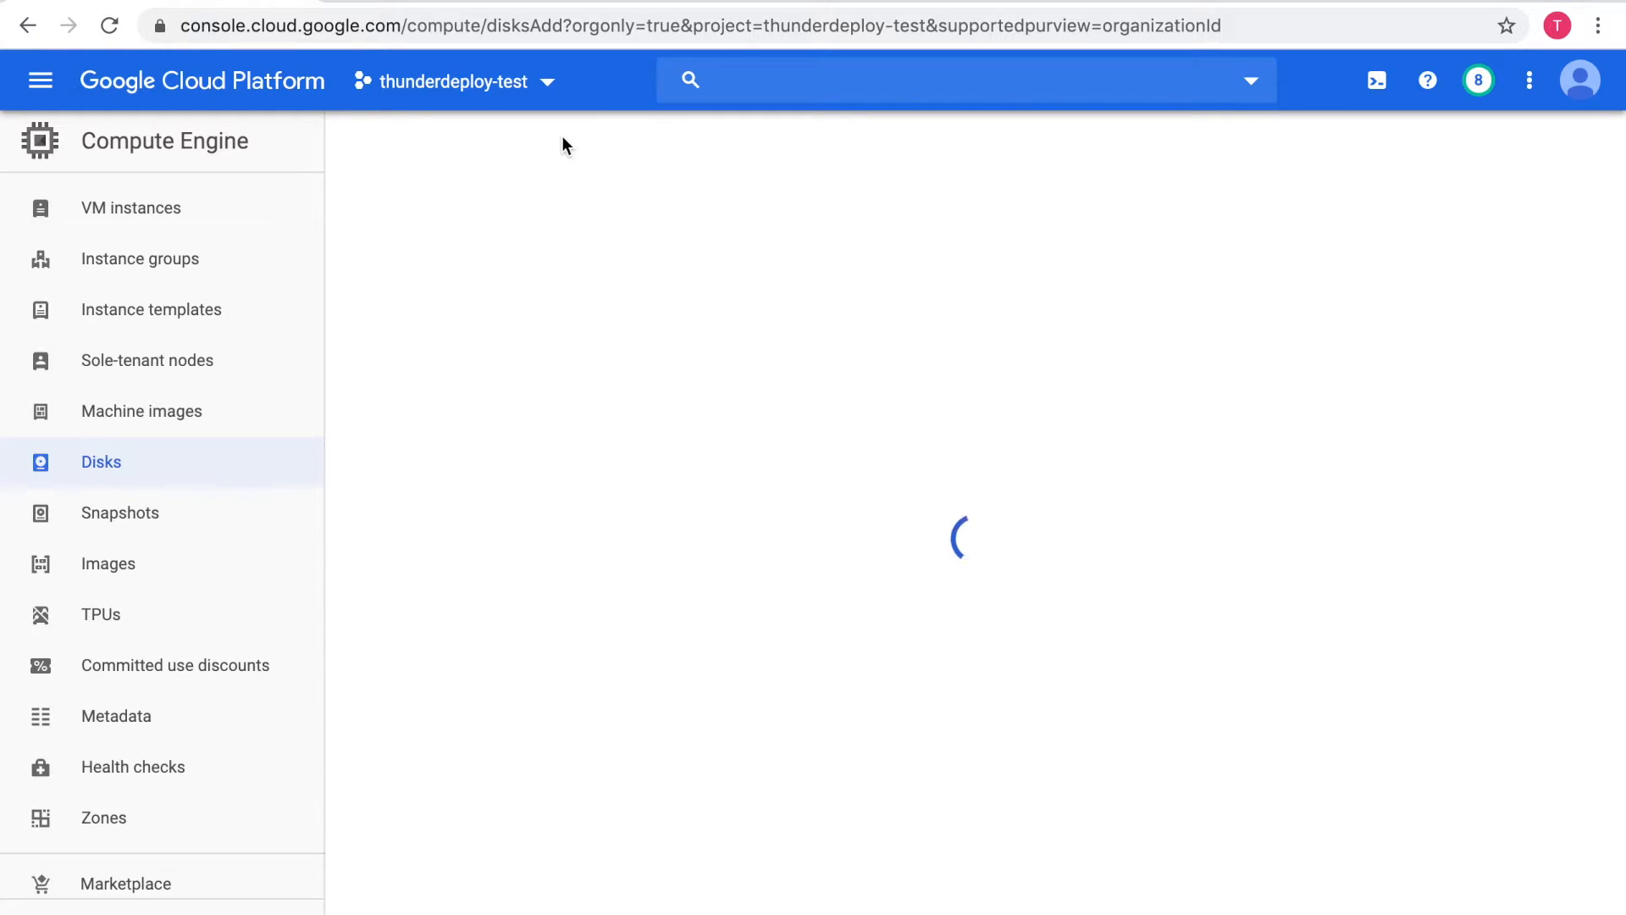
{"action": "left_click", "coordinate": [488, 254]}
{"action": "triple_click", "coordinate": [484, 258]}
{"action": "type", "text": "replicated-mysql-dr"}
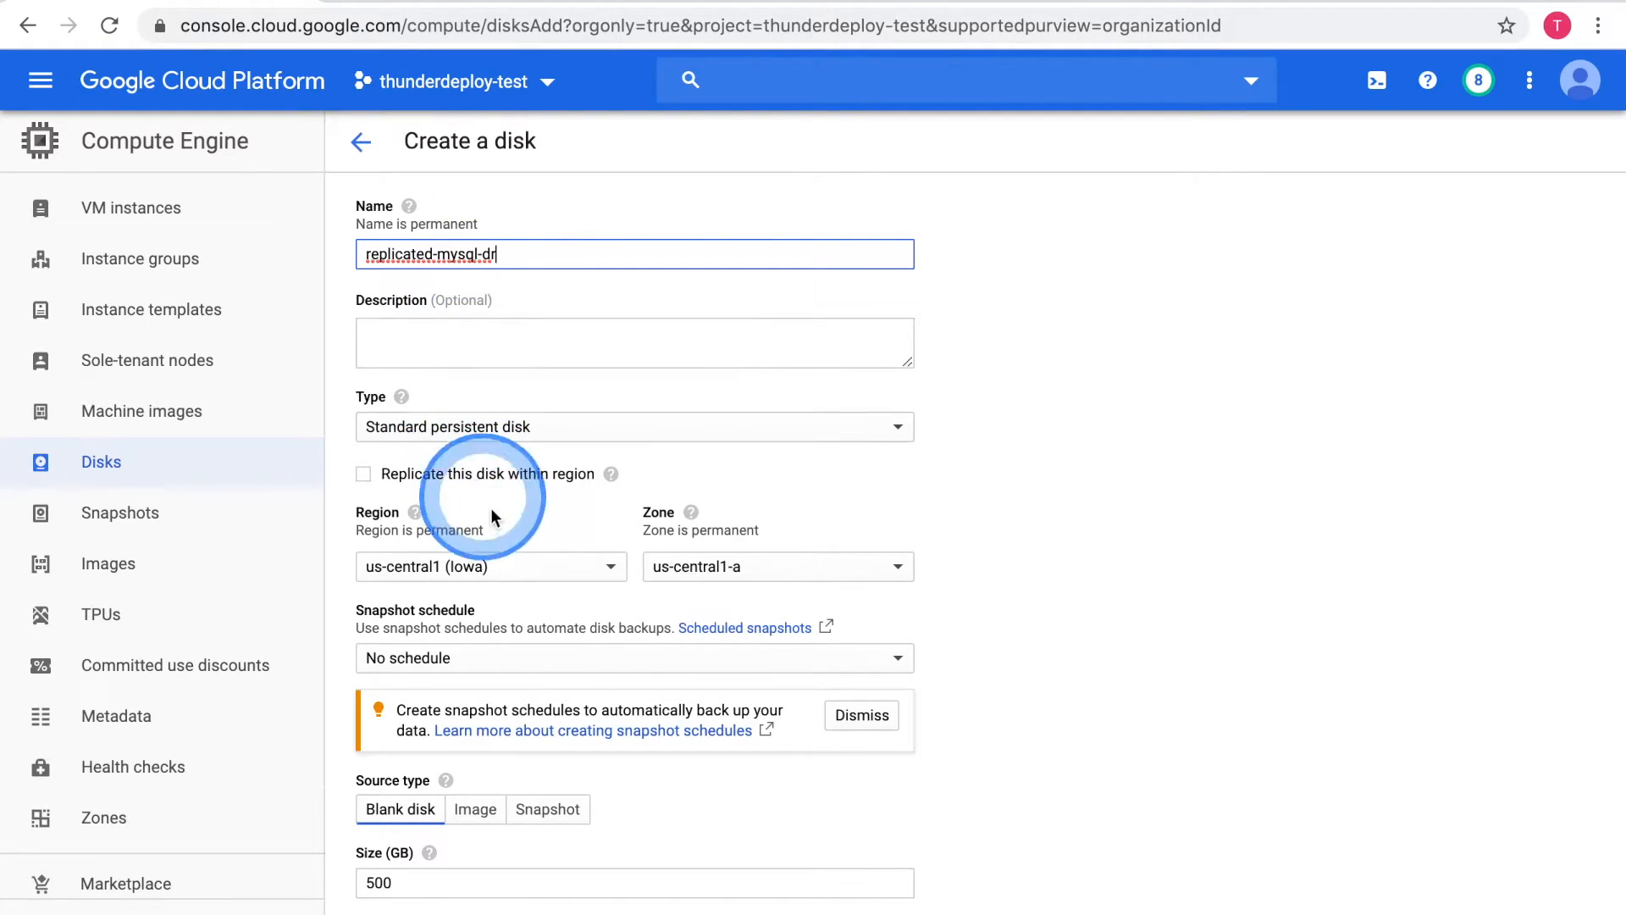
{"action": "left_click", "coordinate": [512, 575]}
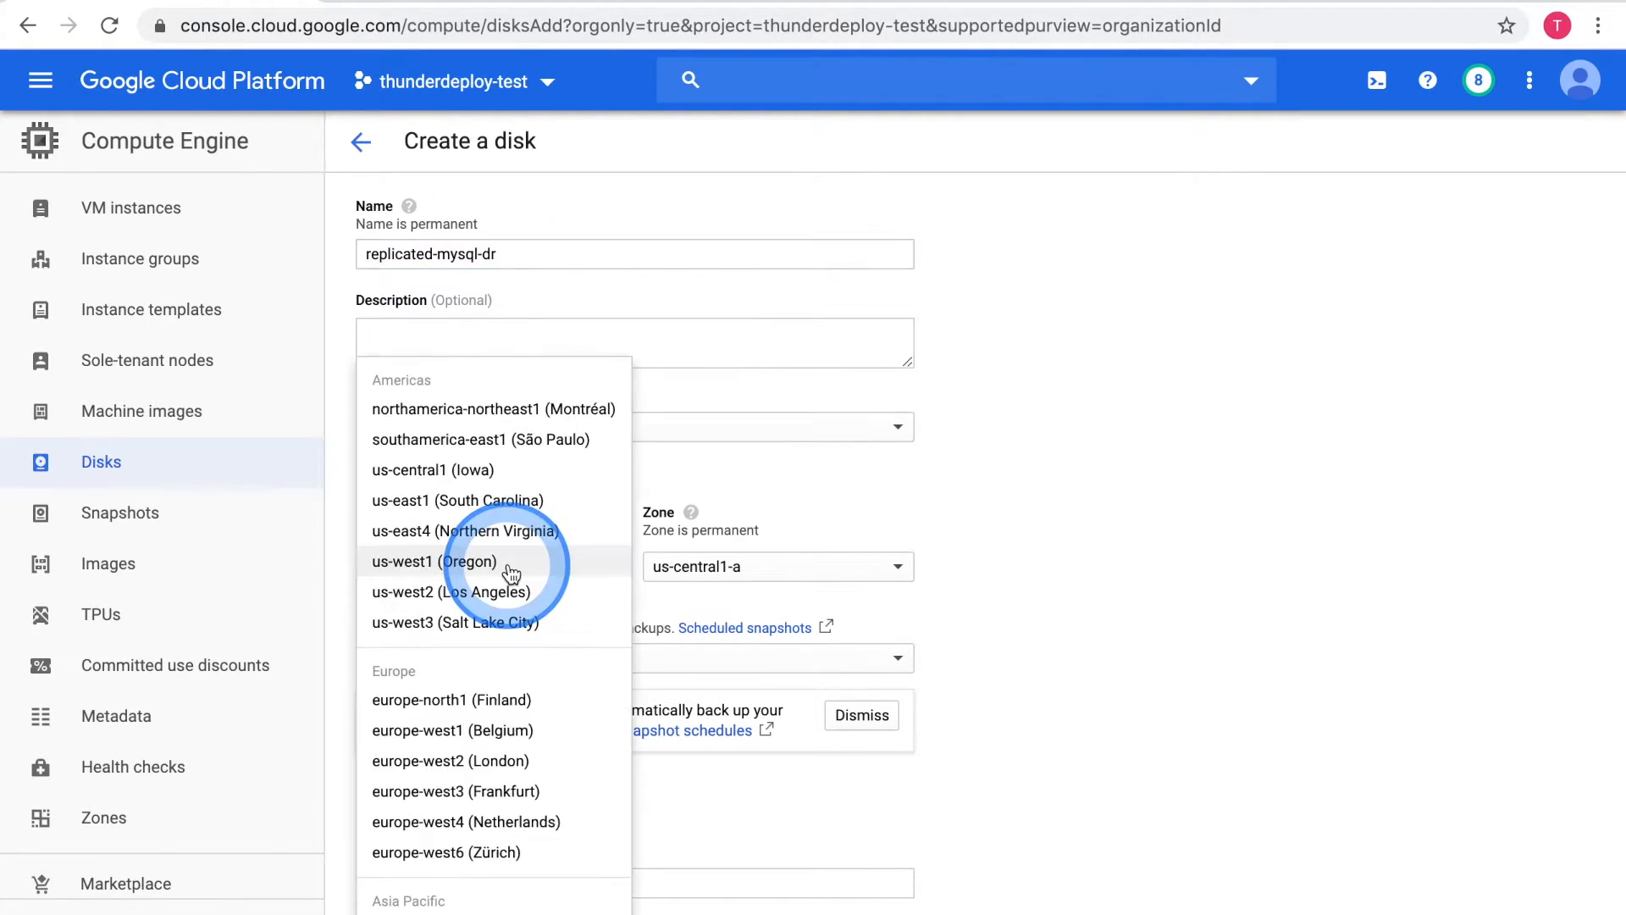
{"action": "left_click", "coordinate": [516, 421]}
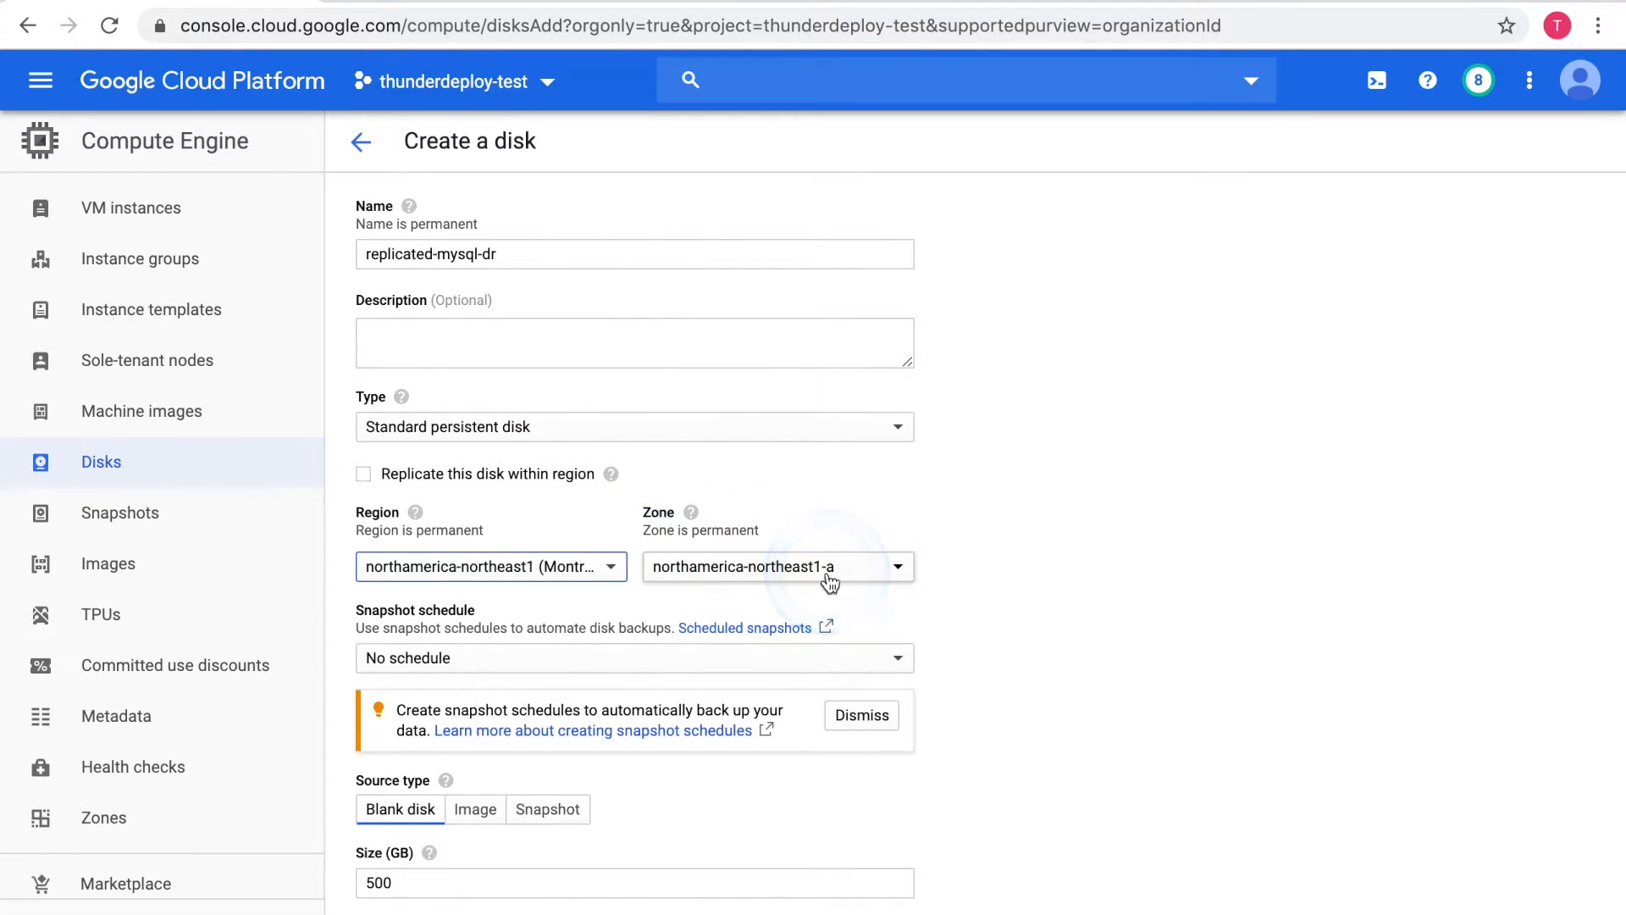
Choose snapshot-2 as the source snapshot for the new replicated-mysql-dr disk and create the disk
{"action": "left_click", "coordinate": [569, 811]}
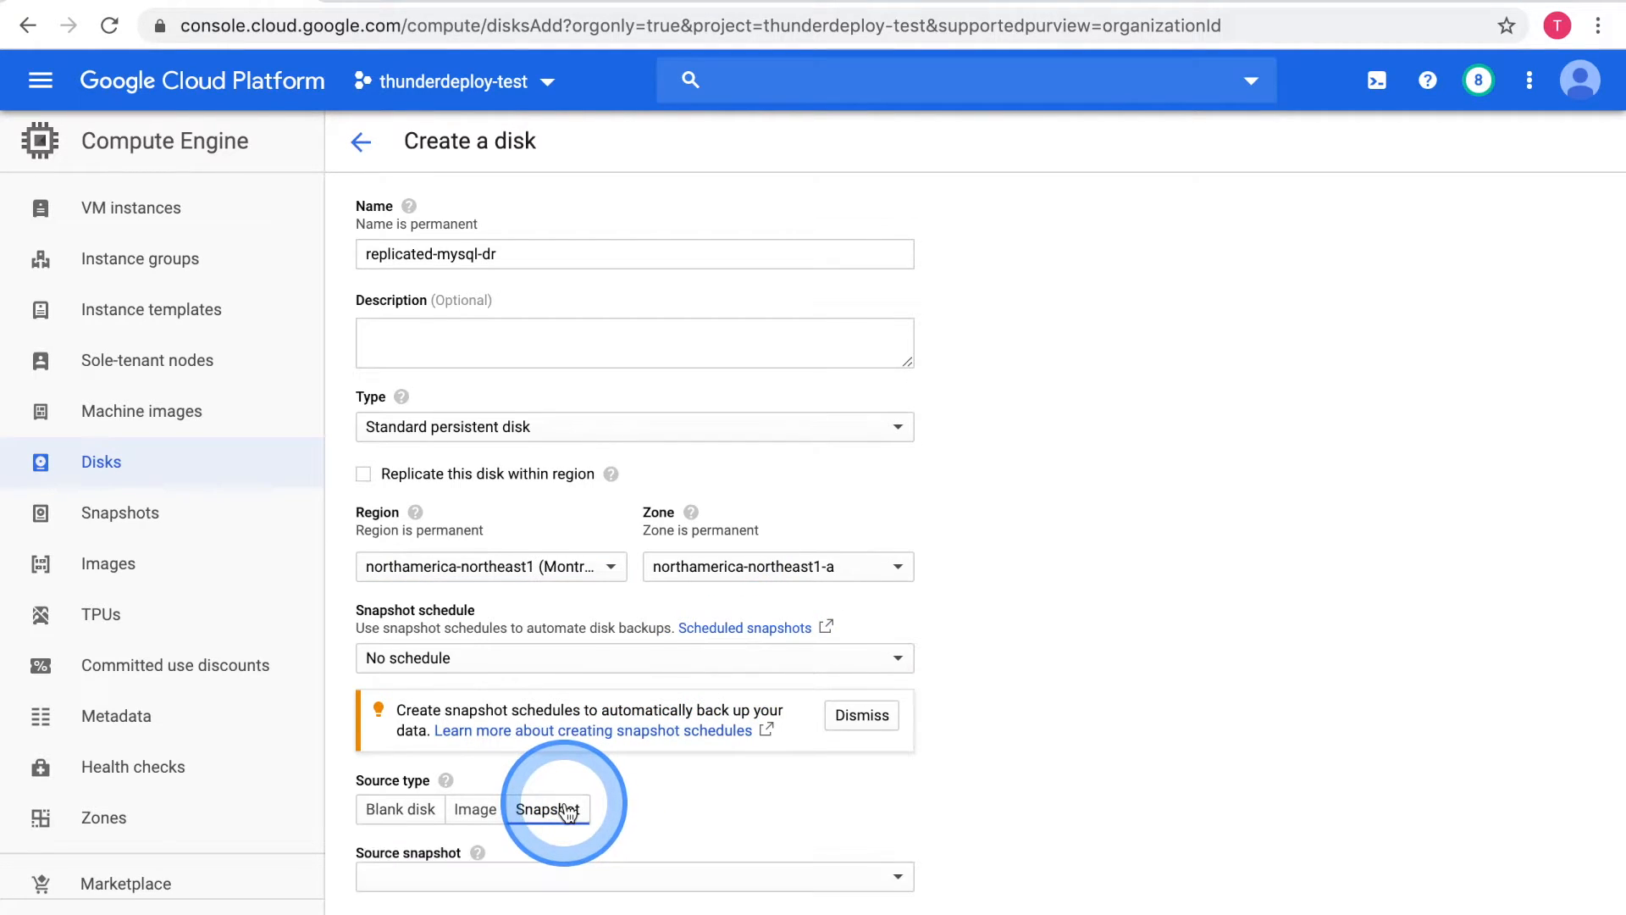
{"action": "scroll", "coordinate": [575, 762], "scroll_direction": "down", "scroll_amount": 3}
{"action": "left_click", "coordinate": [603, 714]}
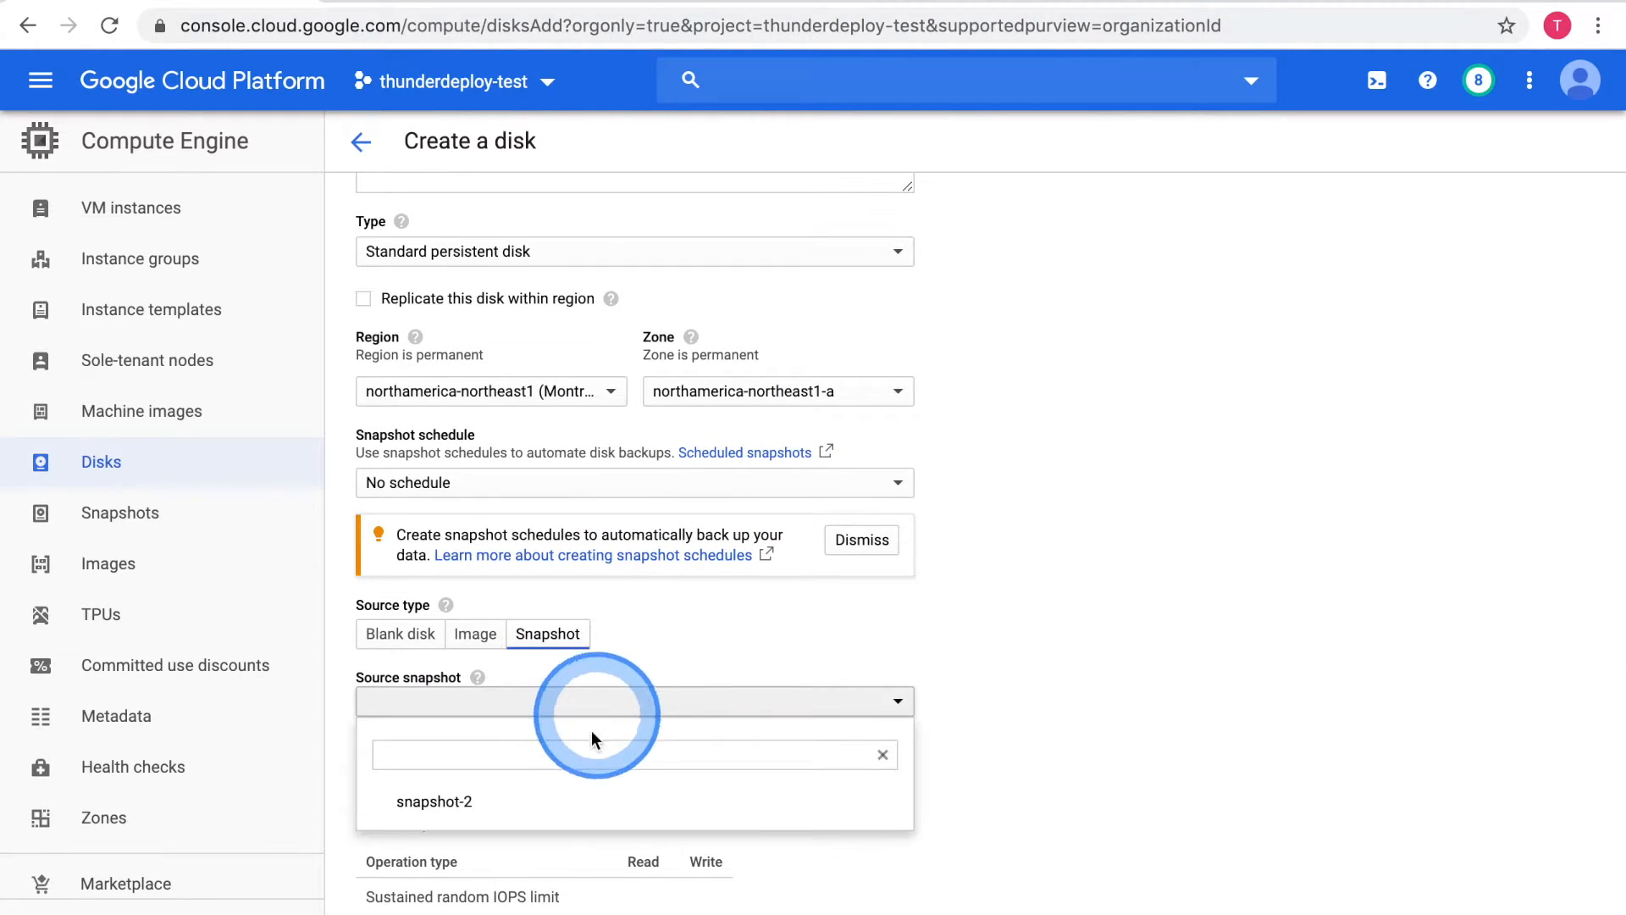
{"action": "left_click", "coordinate": [546, 811]}
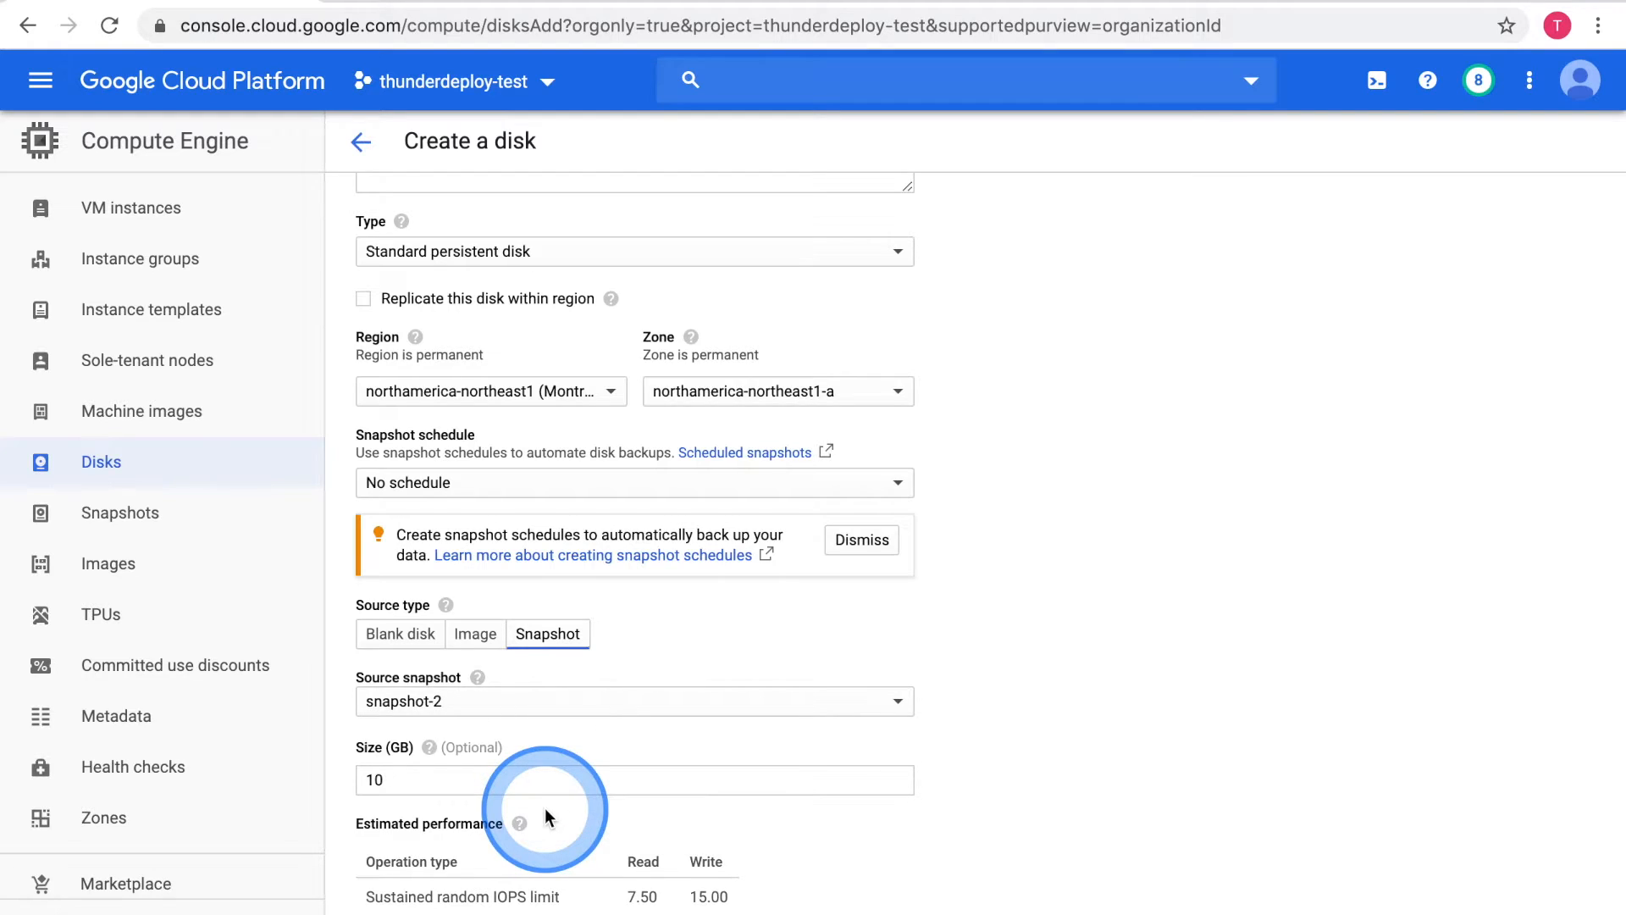
{"action": "scroll", "coordinate": [545, 815], "scroll_direction": "down", "scroll_amount": 5}
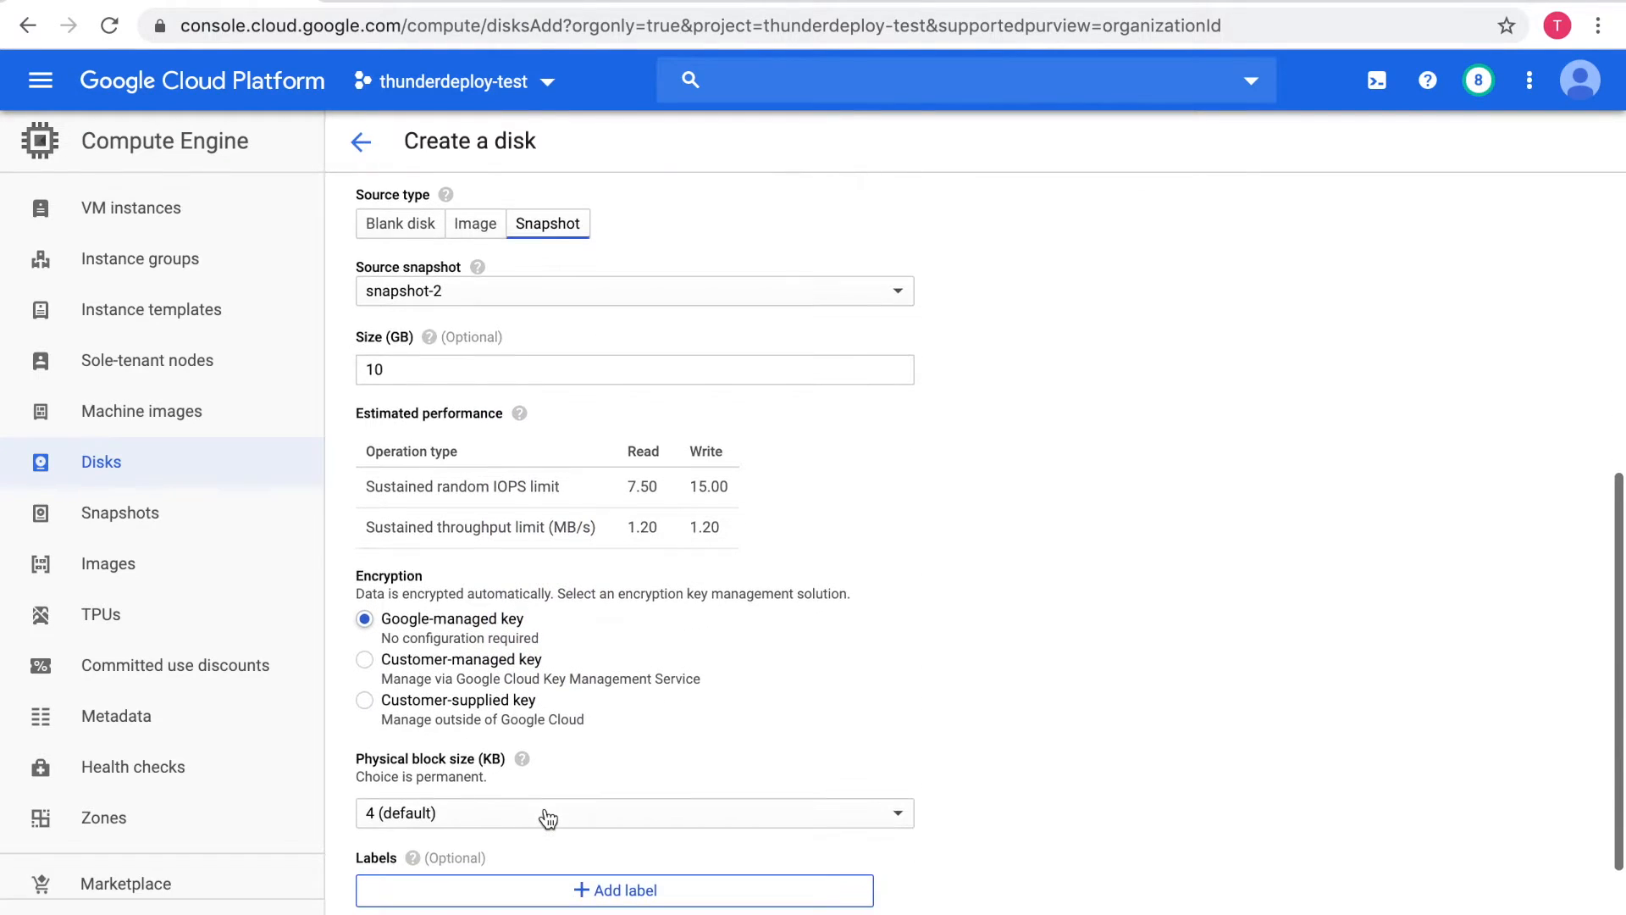
{"action": "scroll", "coordinate": [547, 814], "scroll_direction": "down", "scroll_amount": 4}
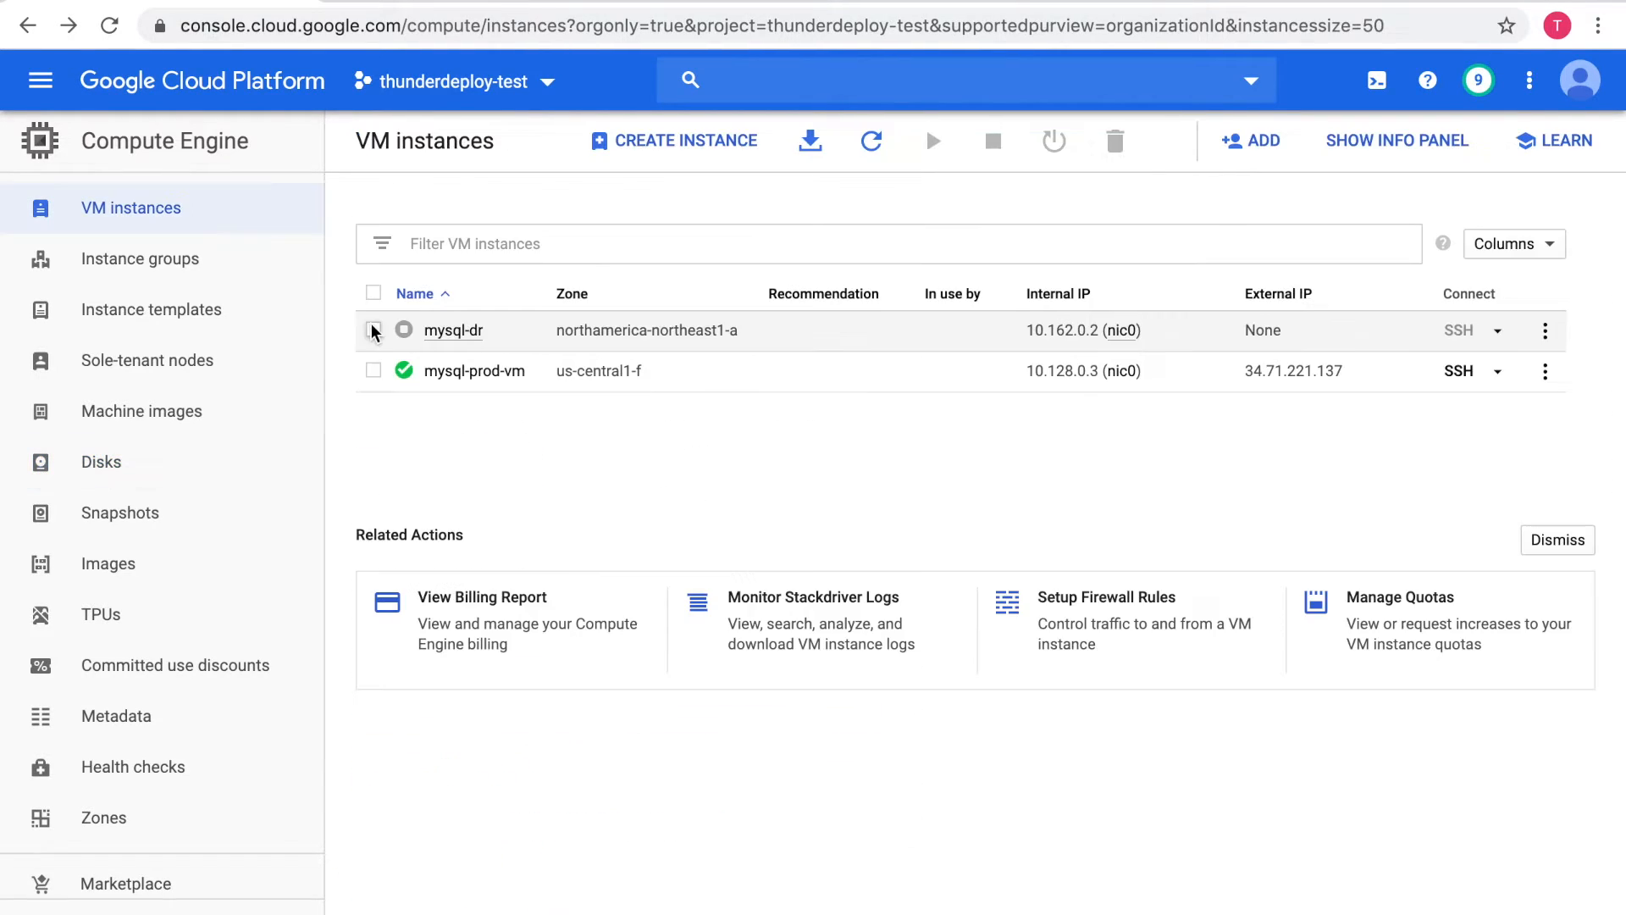
Open the mysql-dr instance for editing and remove its current boot disk
{"action": "left_click", "coordinate": [449, 337]}
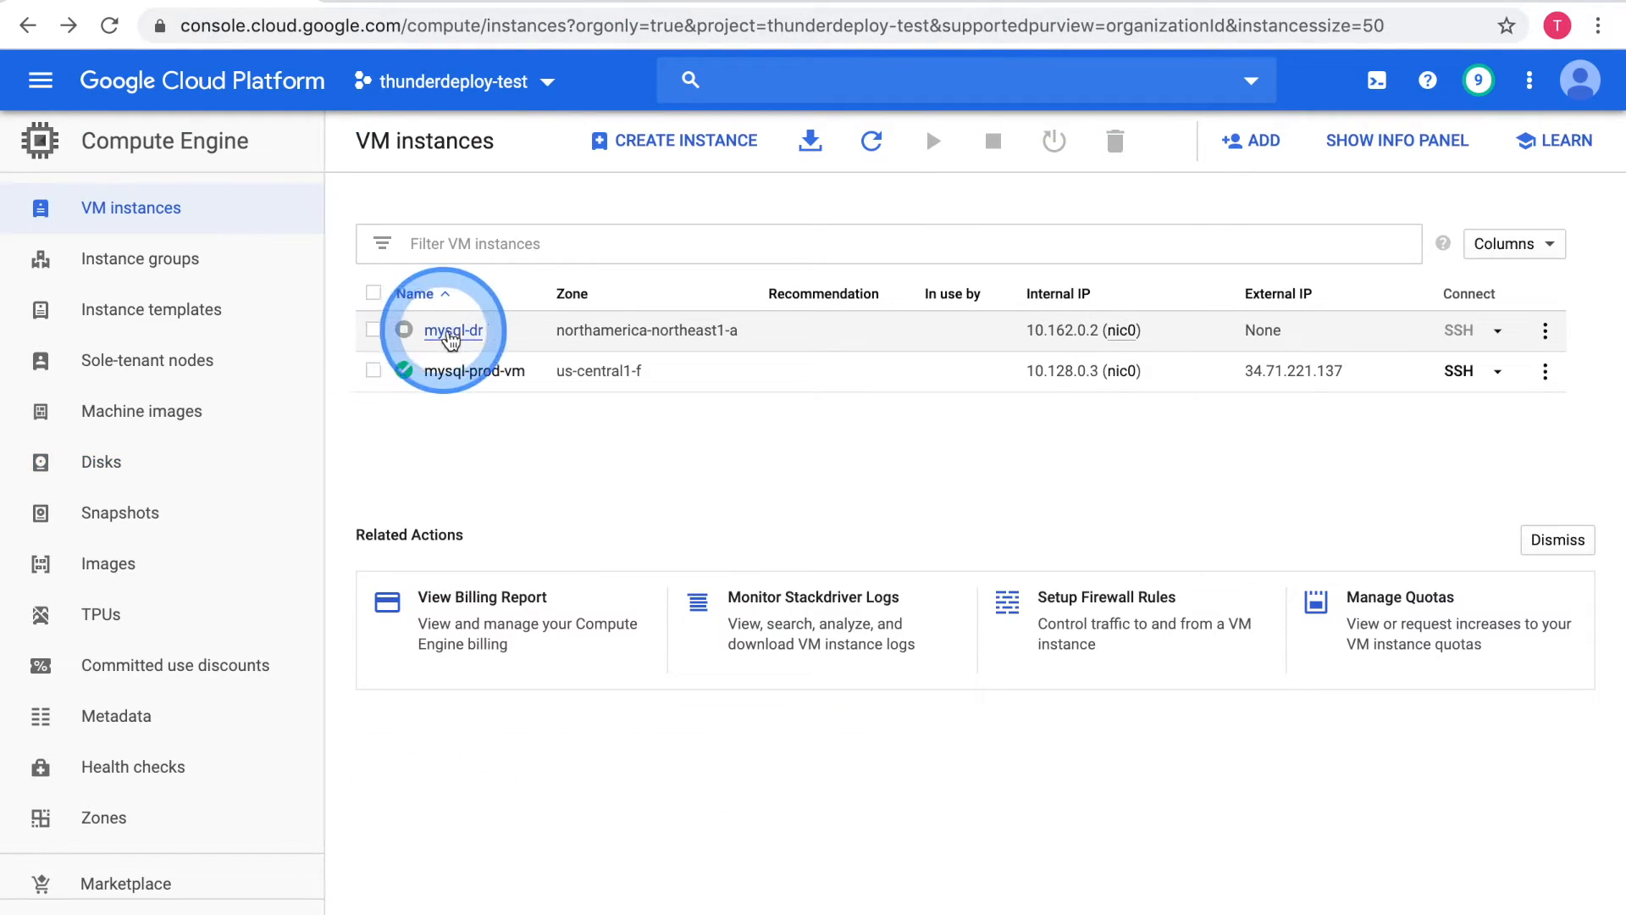
{"action": "left_click", "coordinate": [452, 334]}
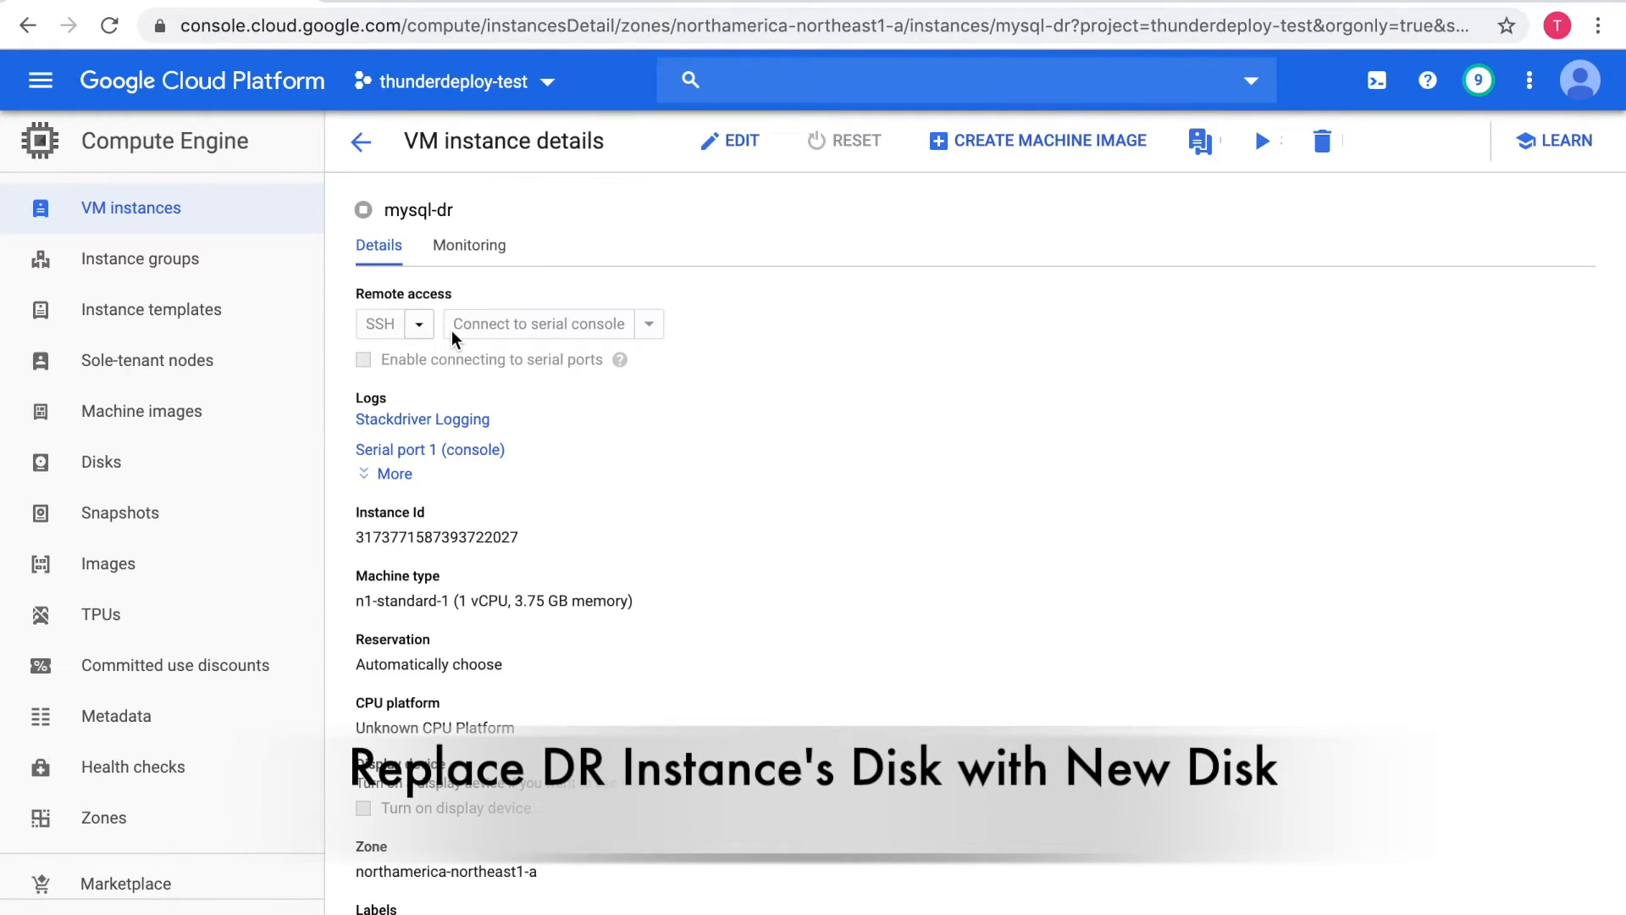
{"action": "scroll", "coordinate": [451, 330], "scroll_direction": "down", "scroll_amount": 5}
{"action": "left_click", "coordinate": [741, 142]}
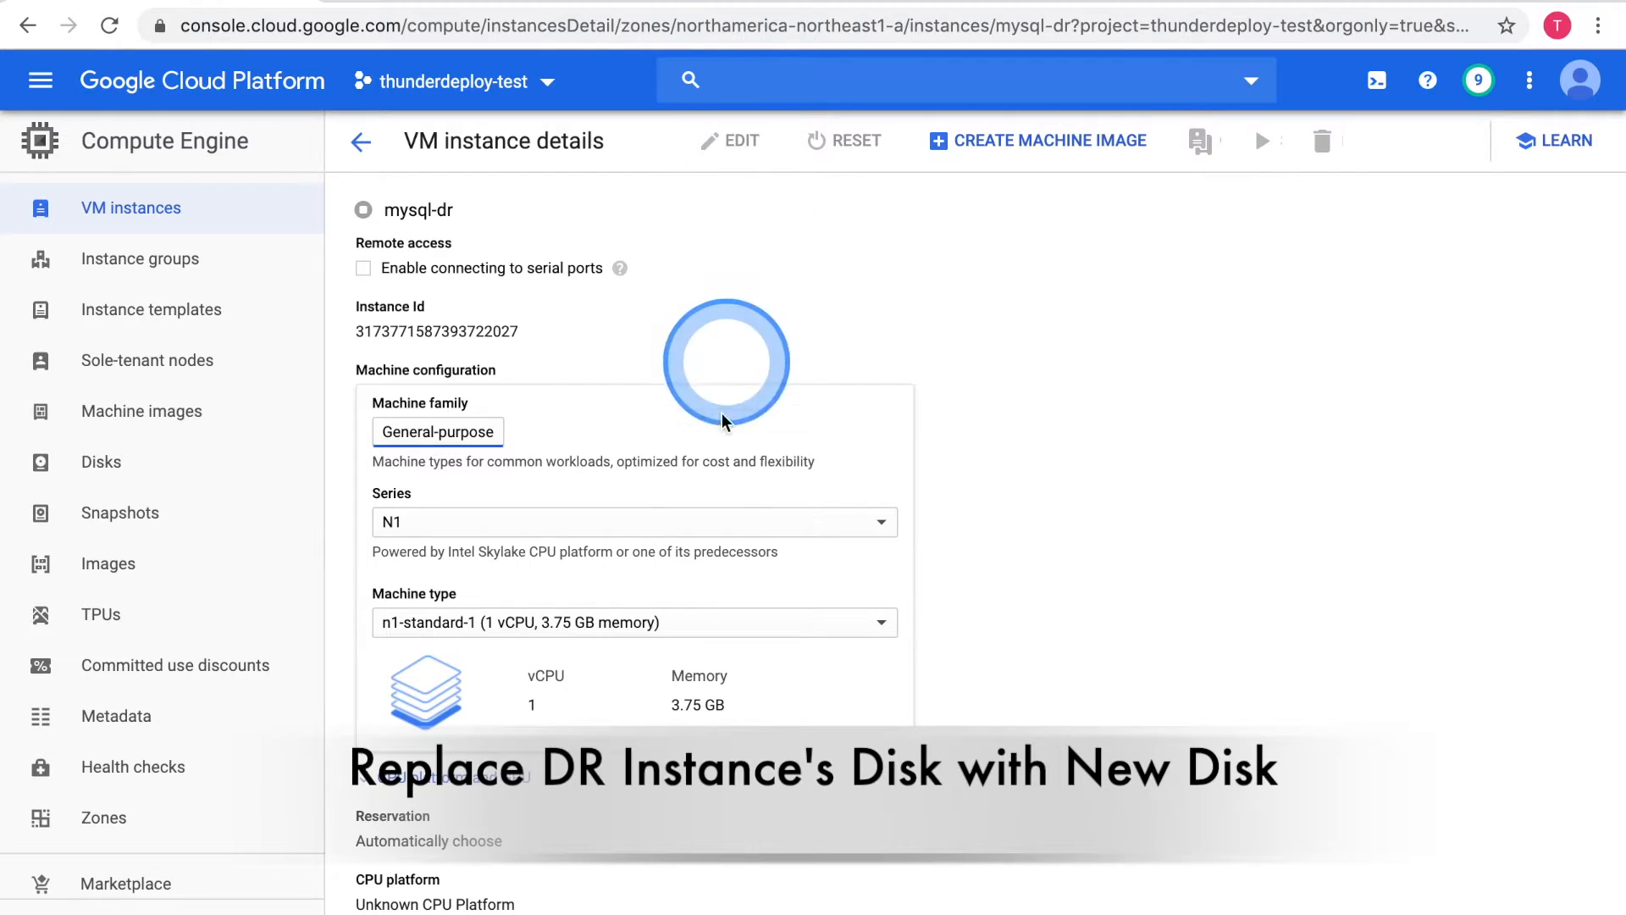
{"action": "scroll", "coordinate": [711, 466], "scroll_direction": "down", "scroll_amount": 7}
{"action": "scroll", "coordinate": [716, 480], "scroll_direction": "down", "scroll_amount": 3}
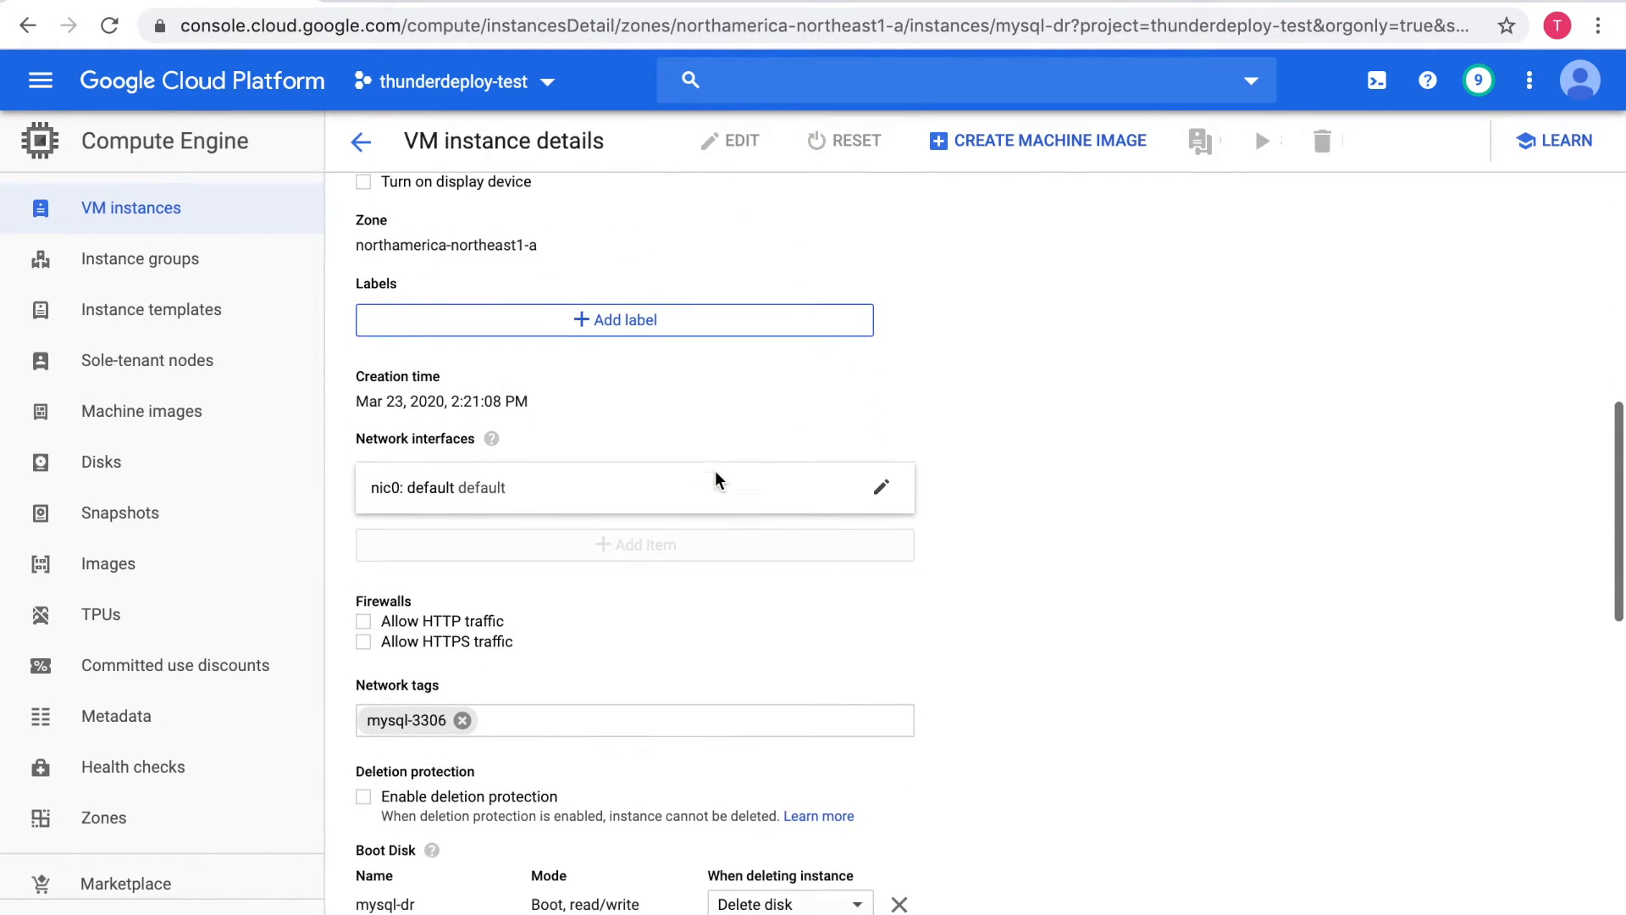
{"action": "scroll", "coordinate": [718, 481], "scroll_direction": "down", "scroll_amount": 5}
{"action": "left_click", "coordinate": [885, 627]}
Add replicated-mysql-dr as the boot disk of mysql-dr and save the instance
{"action": "left_click", "coordinate": [811, 603]}
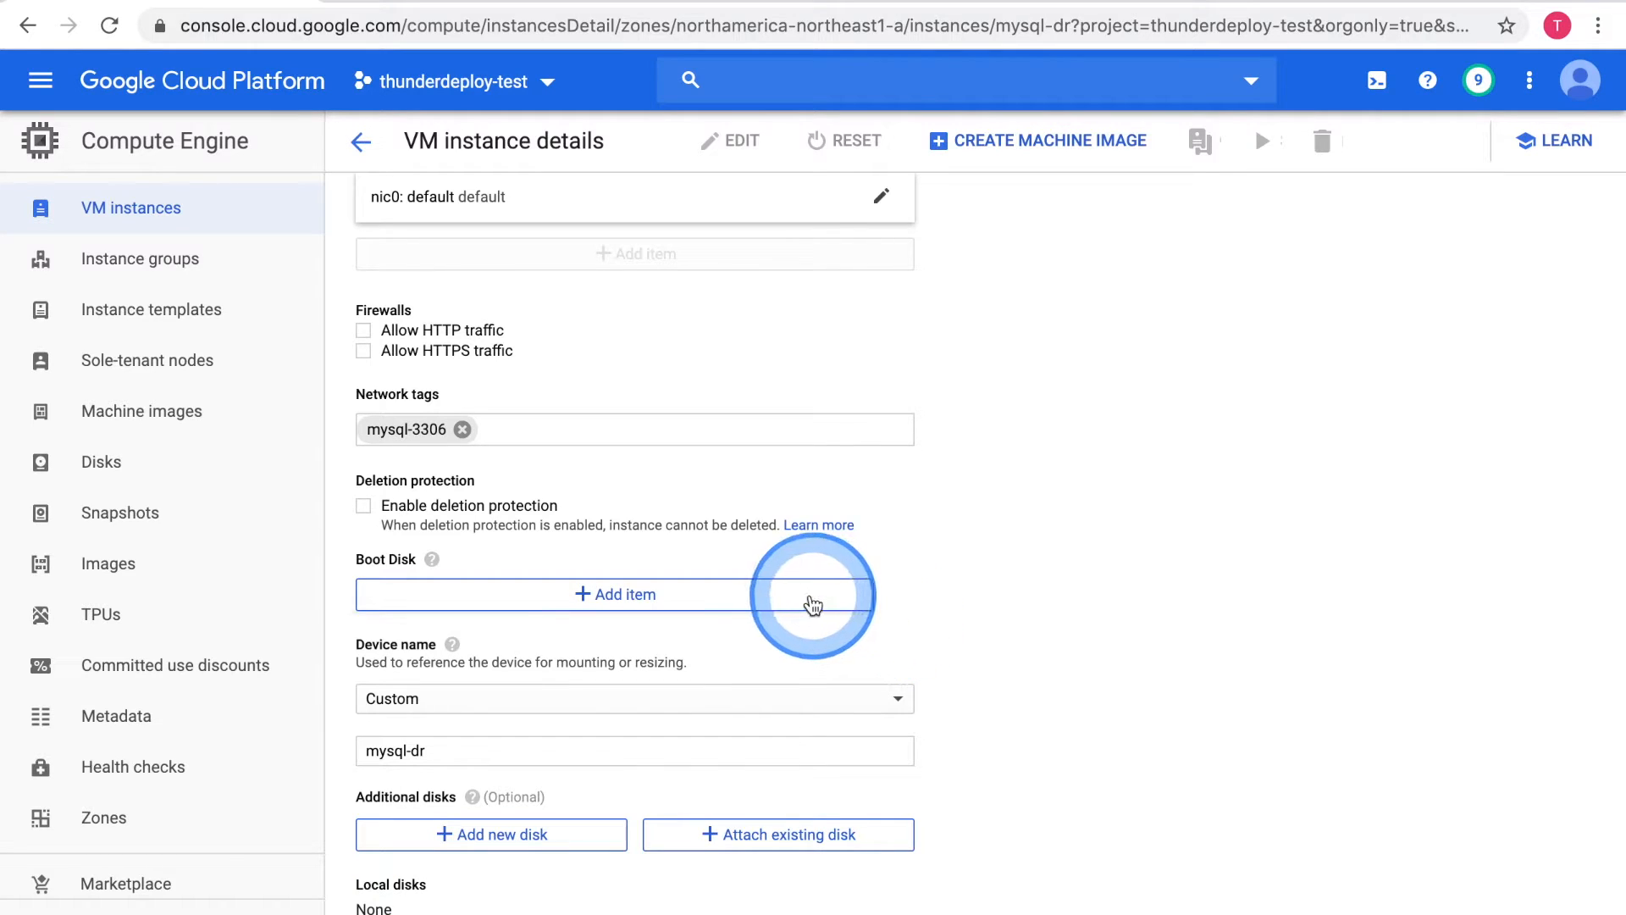
{"action": "left_click", "coordinate": [506, 617]}
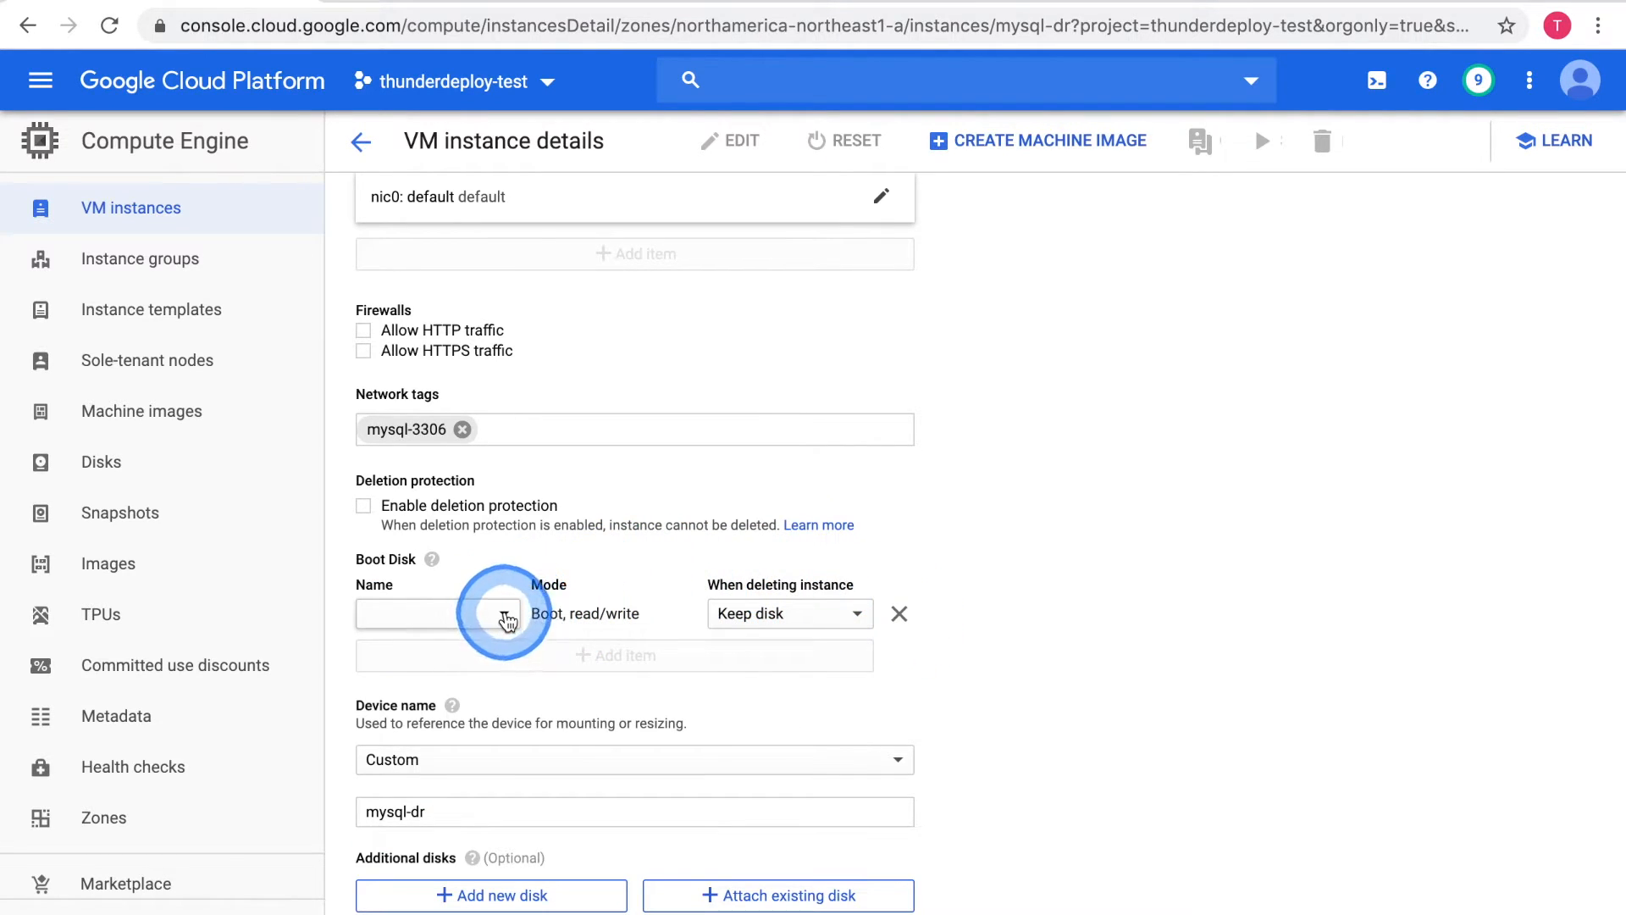
{"action": "left_click", "coordinate": [489, 785]}
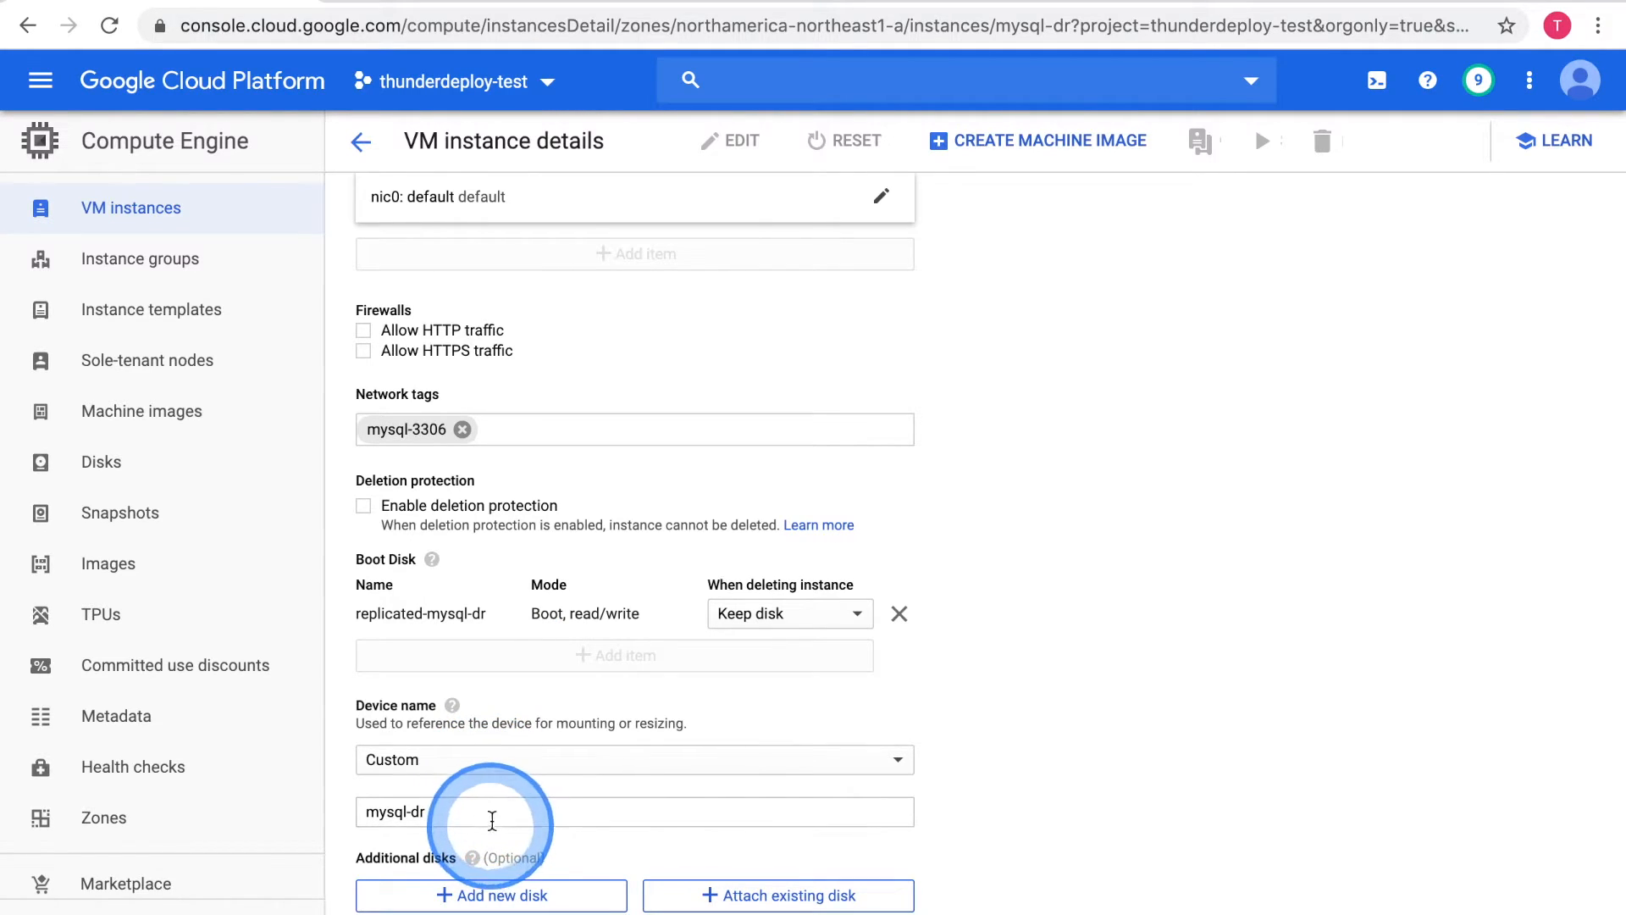
Return to the VM instances list and start the mysql-dr instance
{"action": "left_click", "coordinate": [361, 141]}
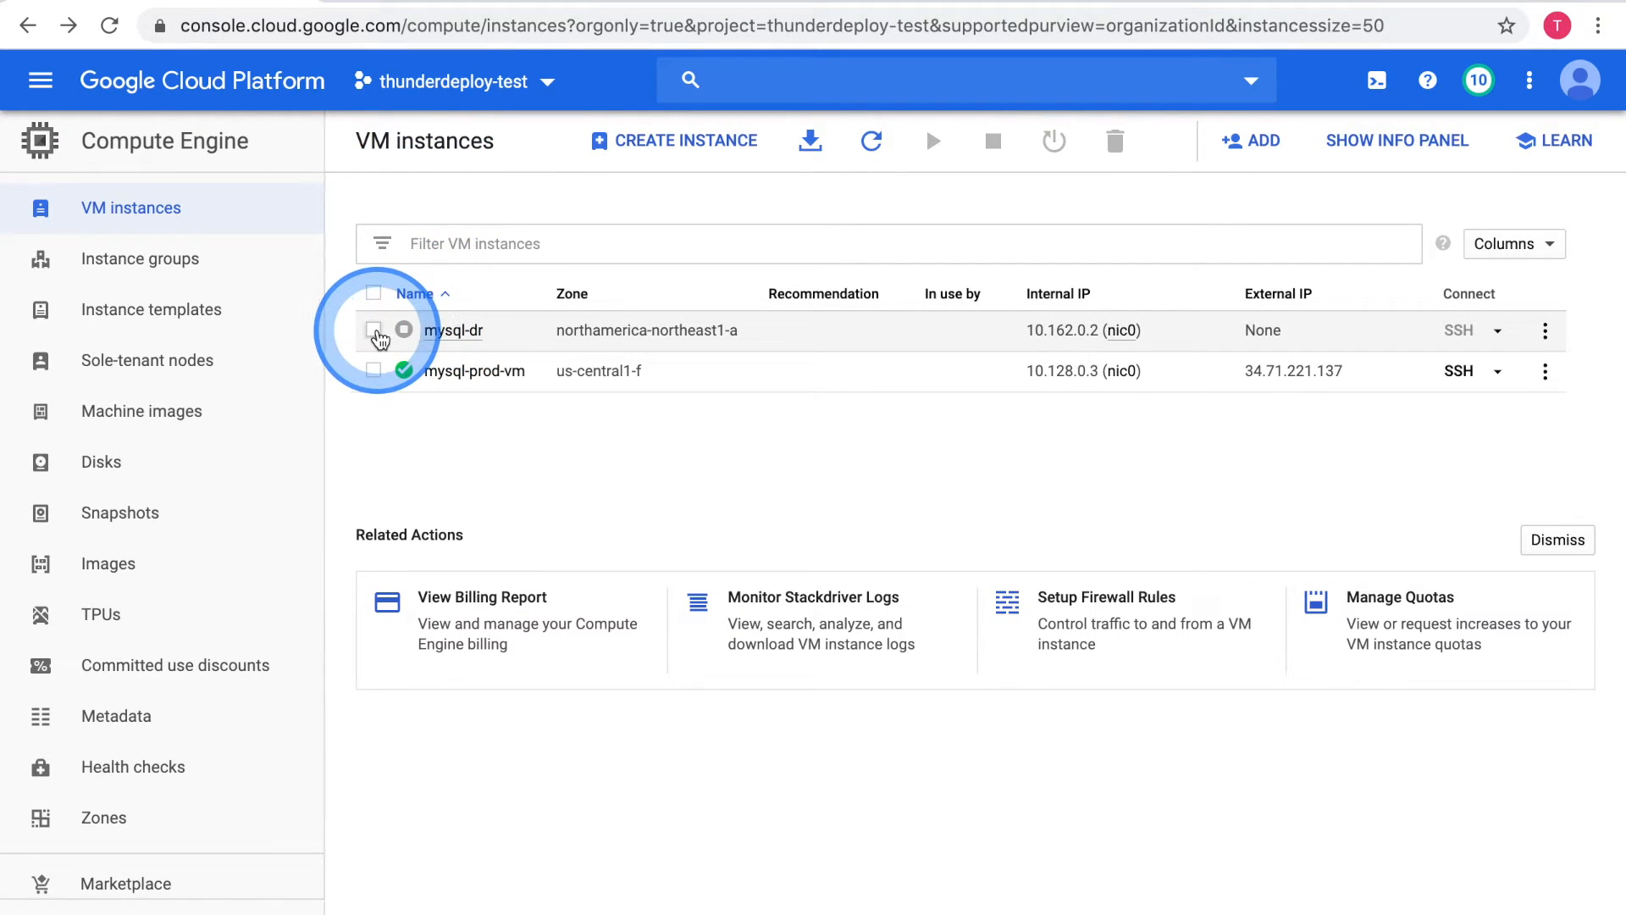
{"action": "left_click", "coordinate": [376, 332]}
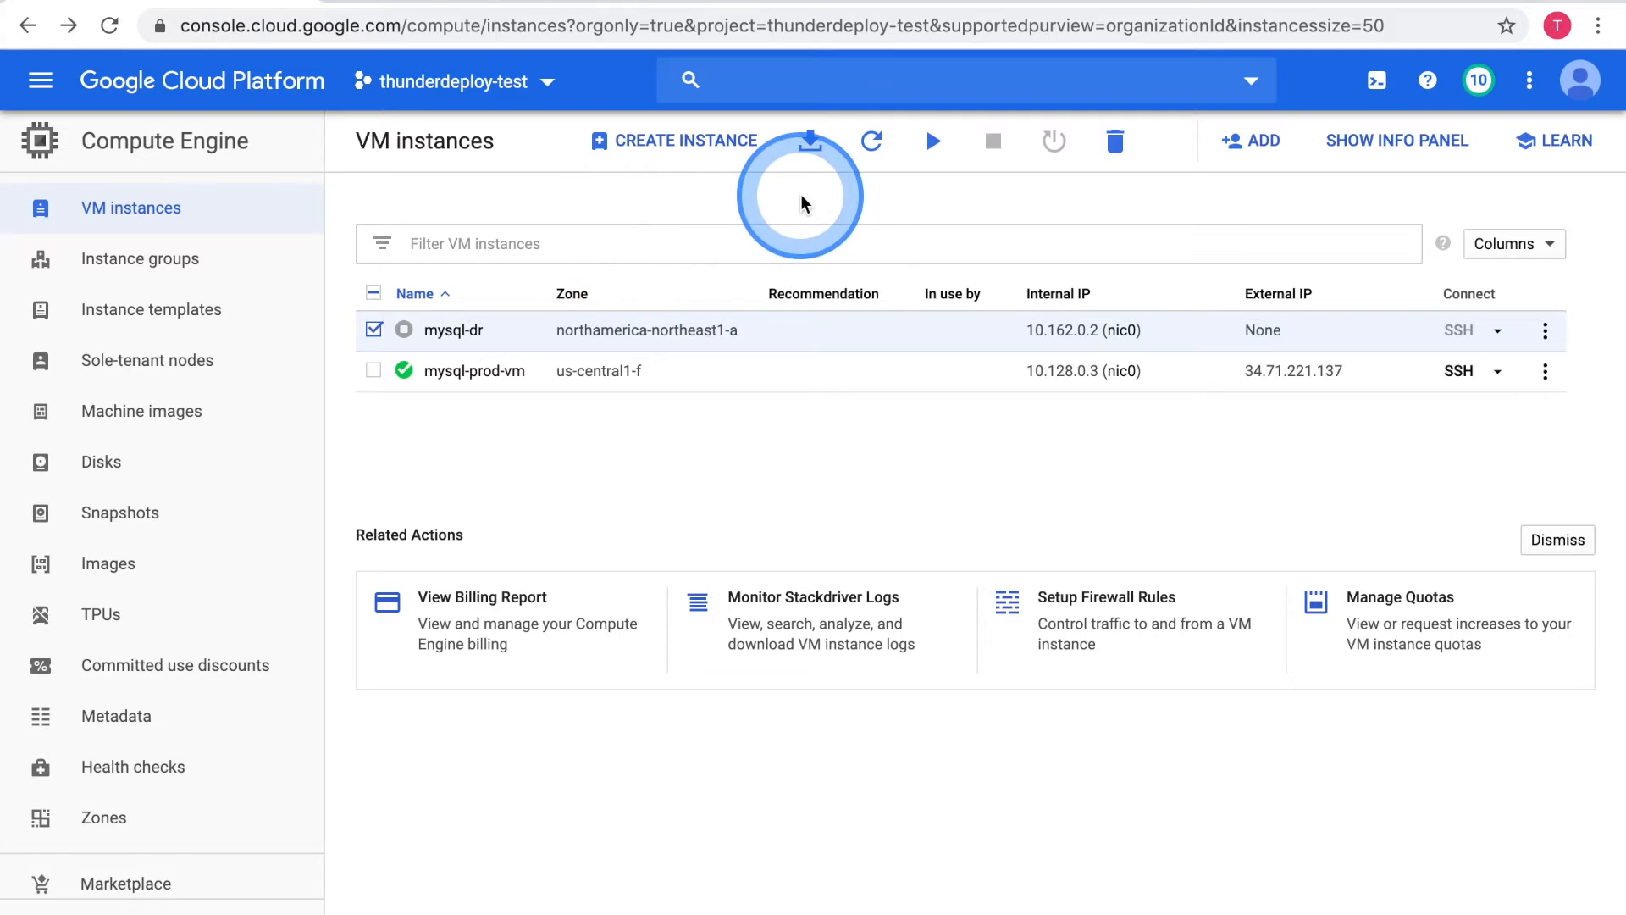
{"action": "left_click", "coordinate": [933, 144]}
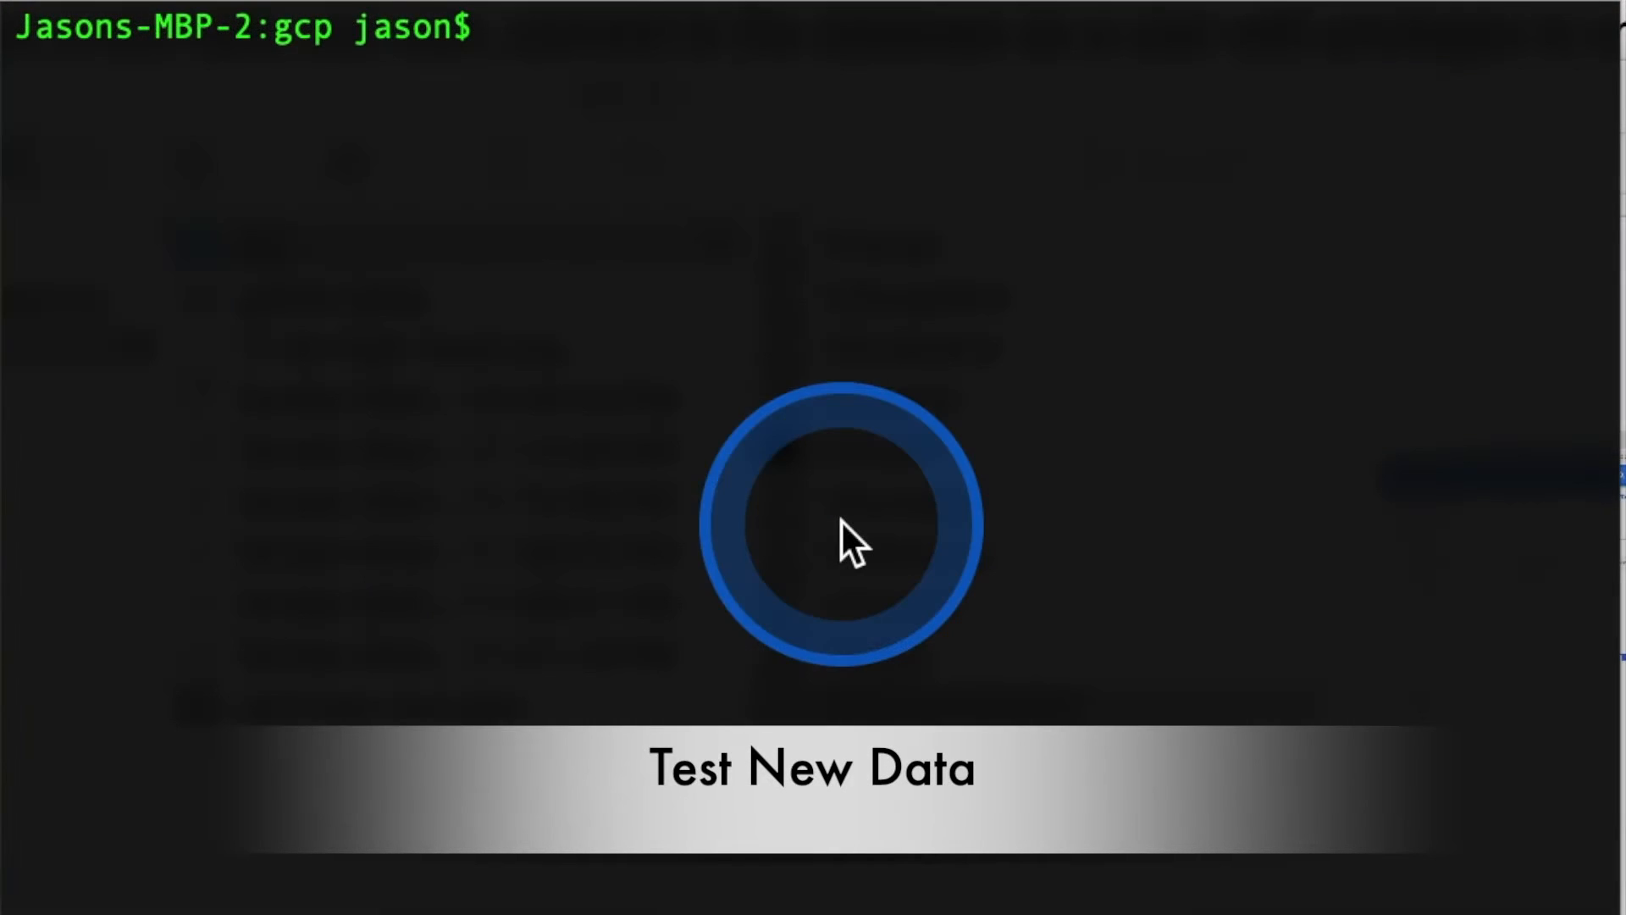
Switch to the terminal and connect to mysql-dr over SSH with gcloud, using project thunderdeploy-test and zone northamerica-northeast1-a
{"action": "key", "text": "Up"}
{"action": "key", "text": "Up"}
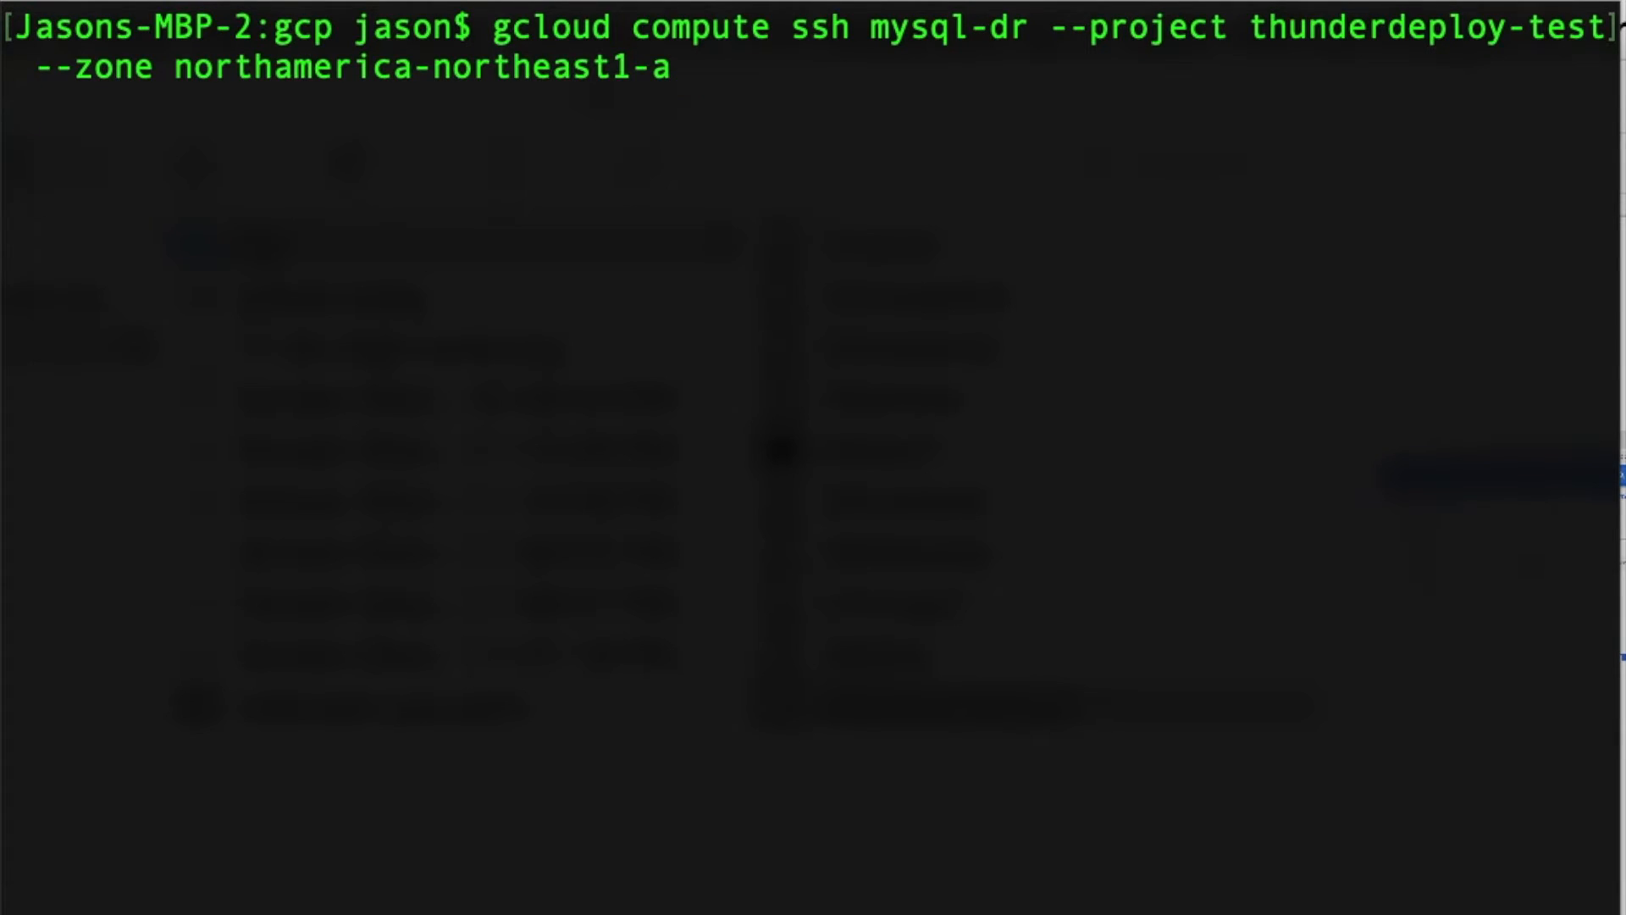
{"action": "key", "text": "Return"}
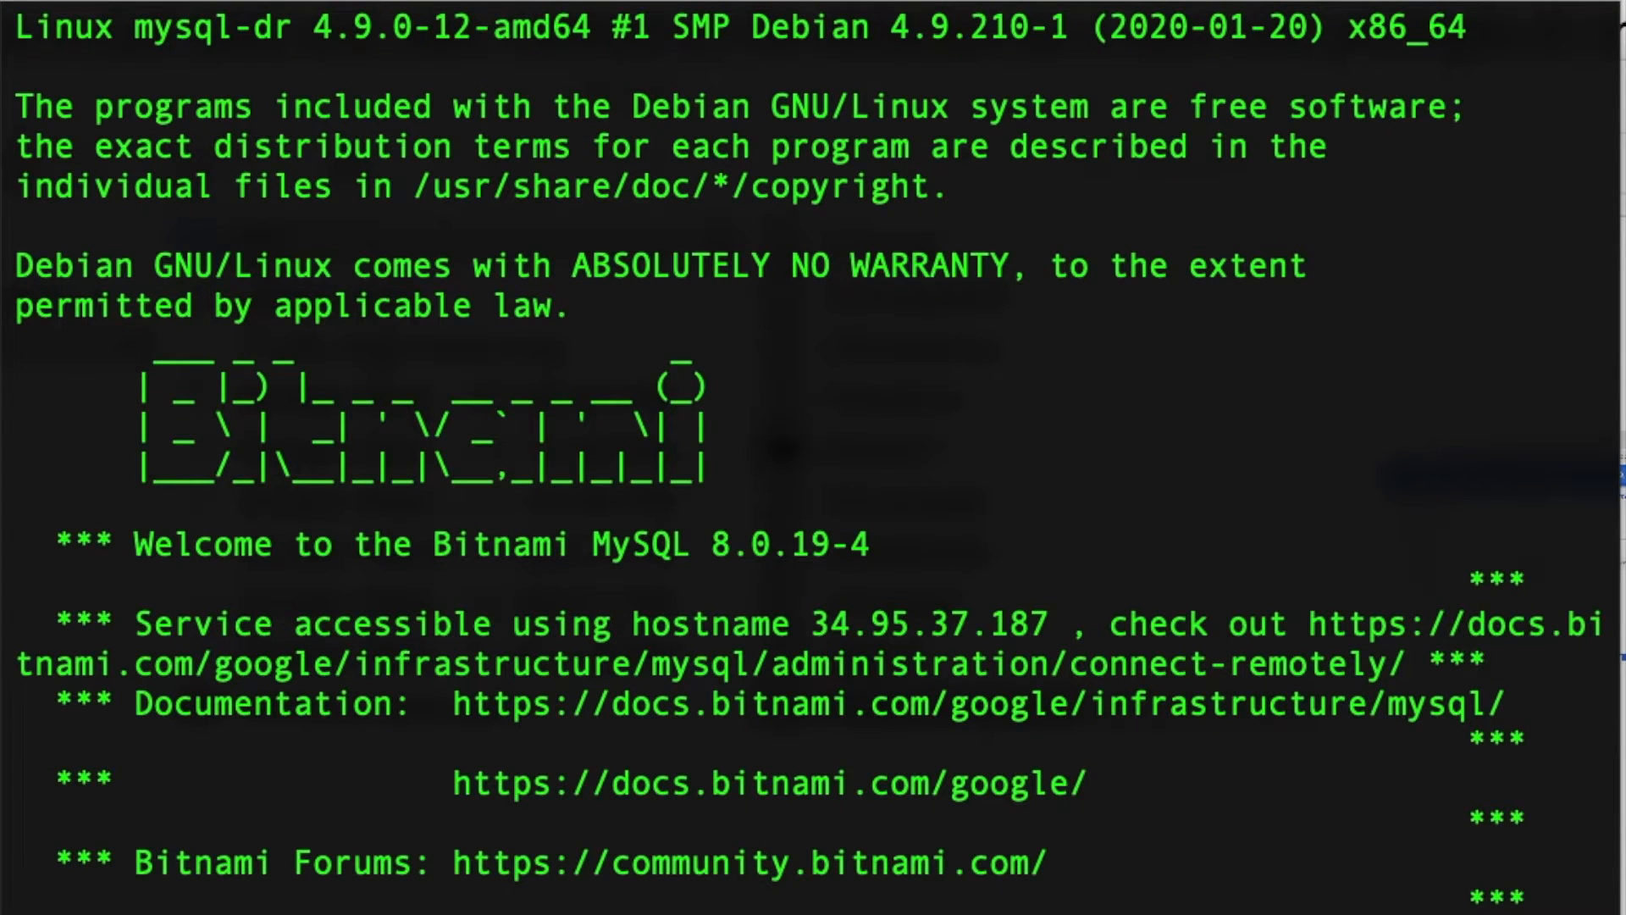
{"action": "key", "text": "Return"}
{"action": "key", "text": "Return"}
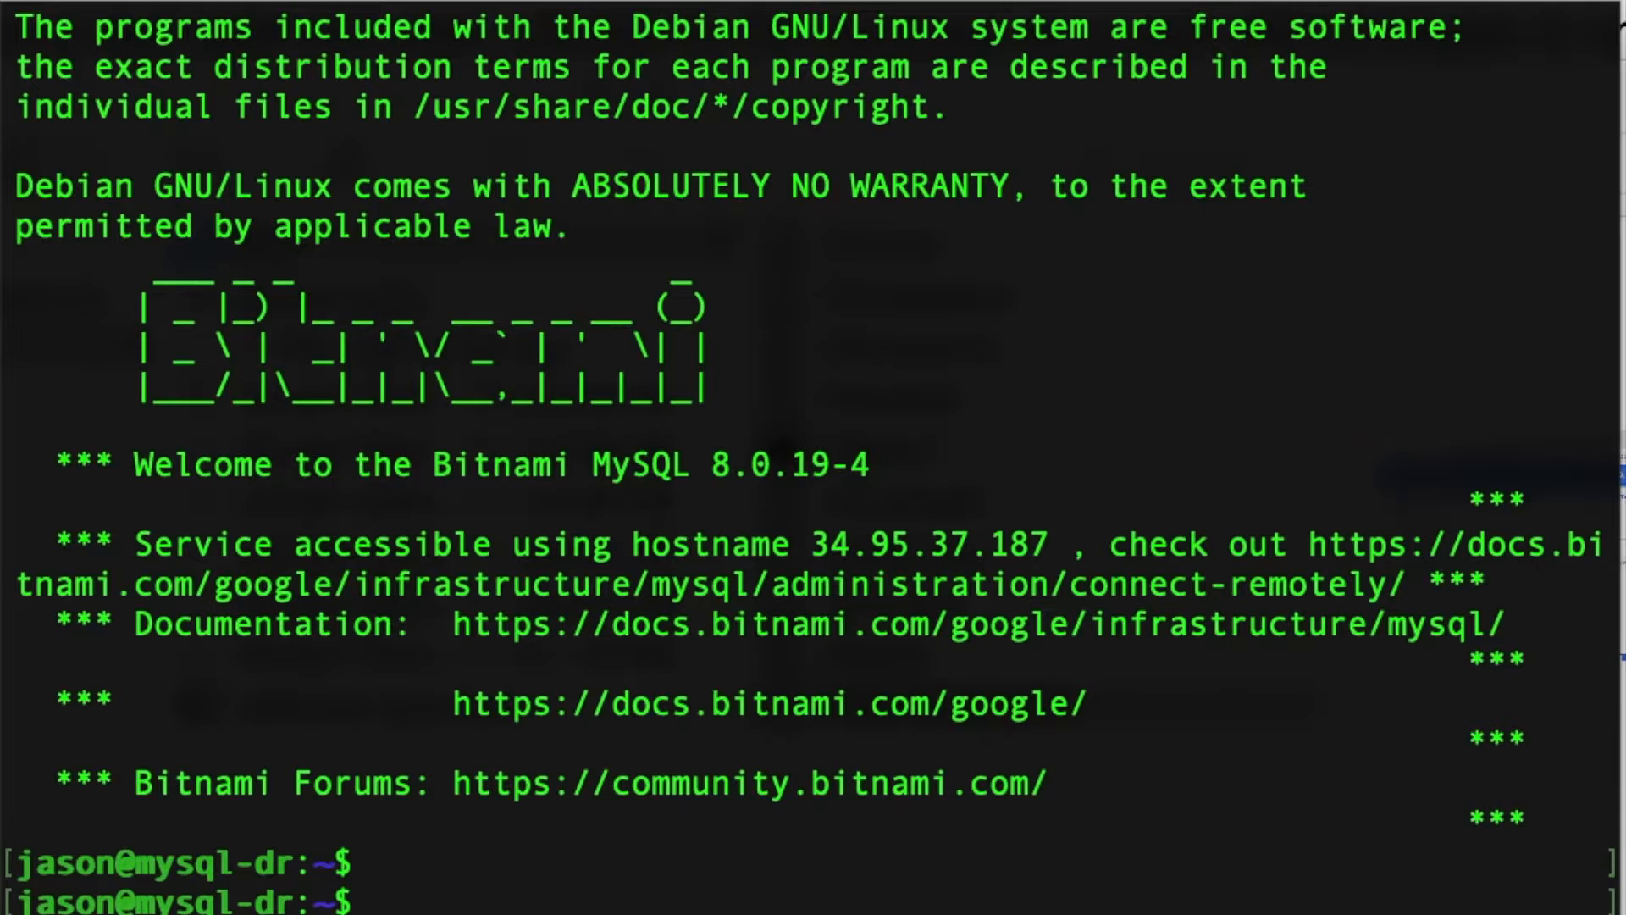
Rerun the earlier MySQL select-all query on mysql-dr, supplying the database user's password in the command
{"action": "key", "text": "Up"}
{"action": "key", "text": "Up"}
{"action": "key", "text": "Up"}
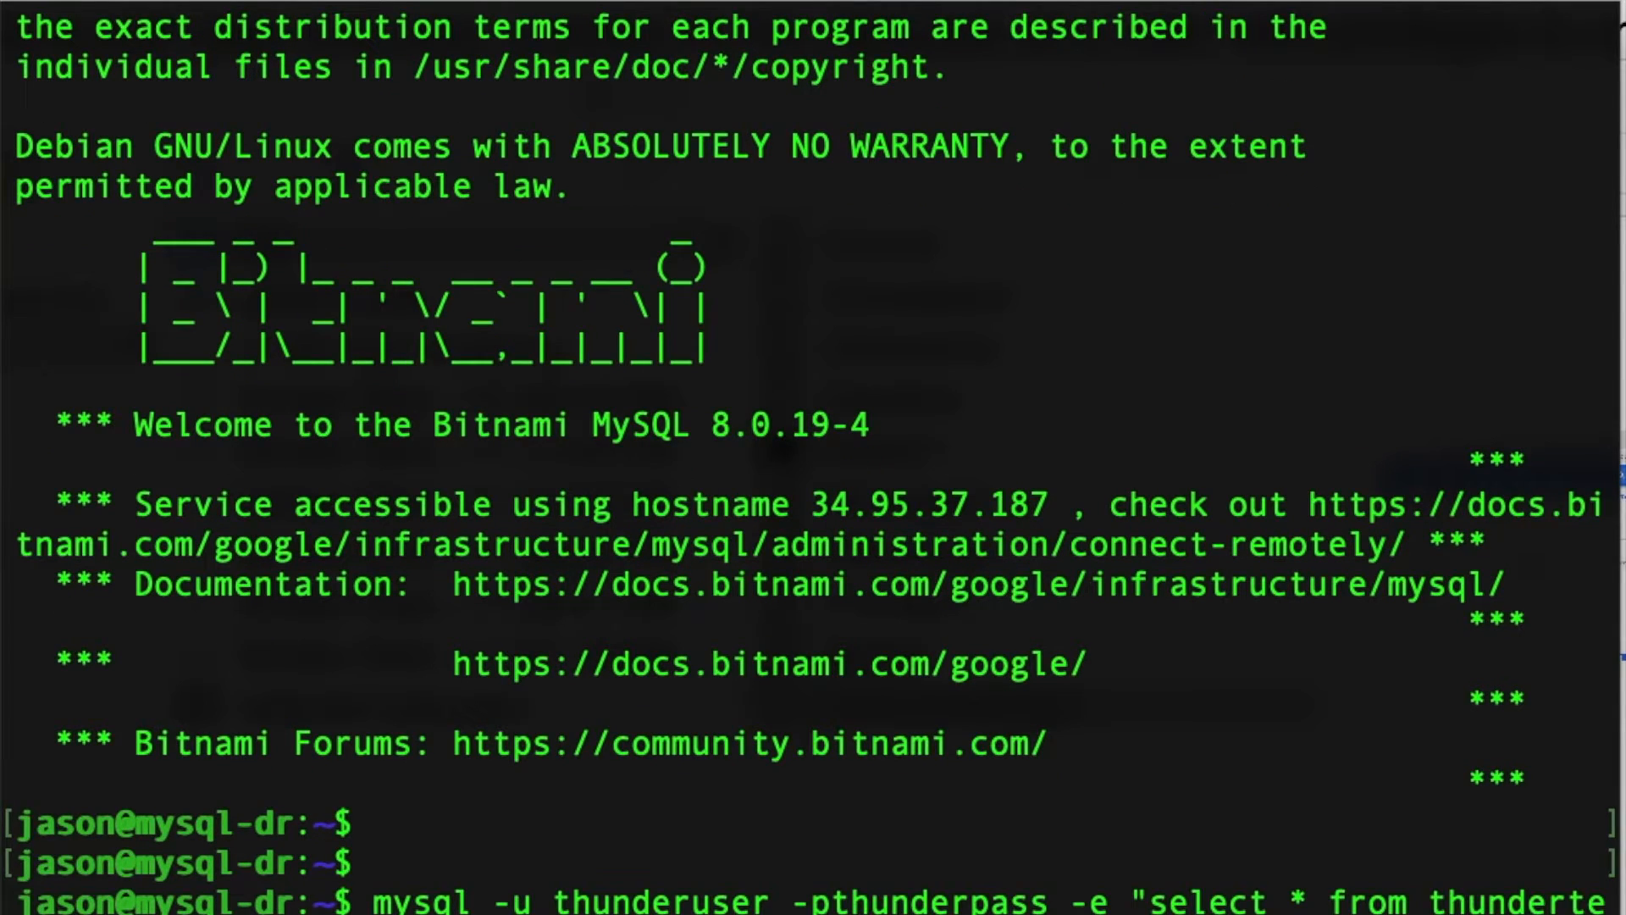
{"action": "key", "text": "Return"}
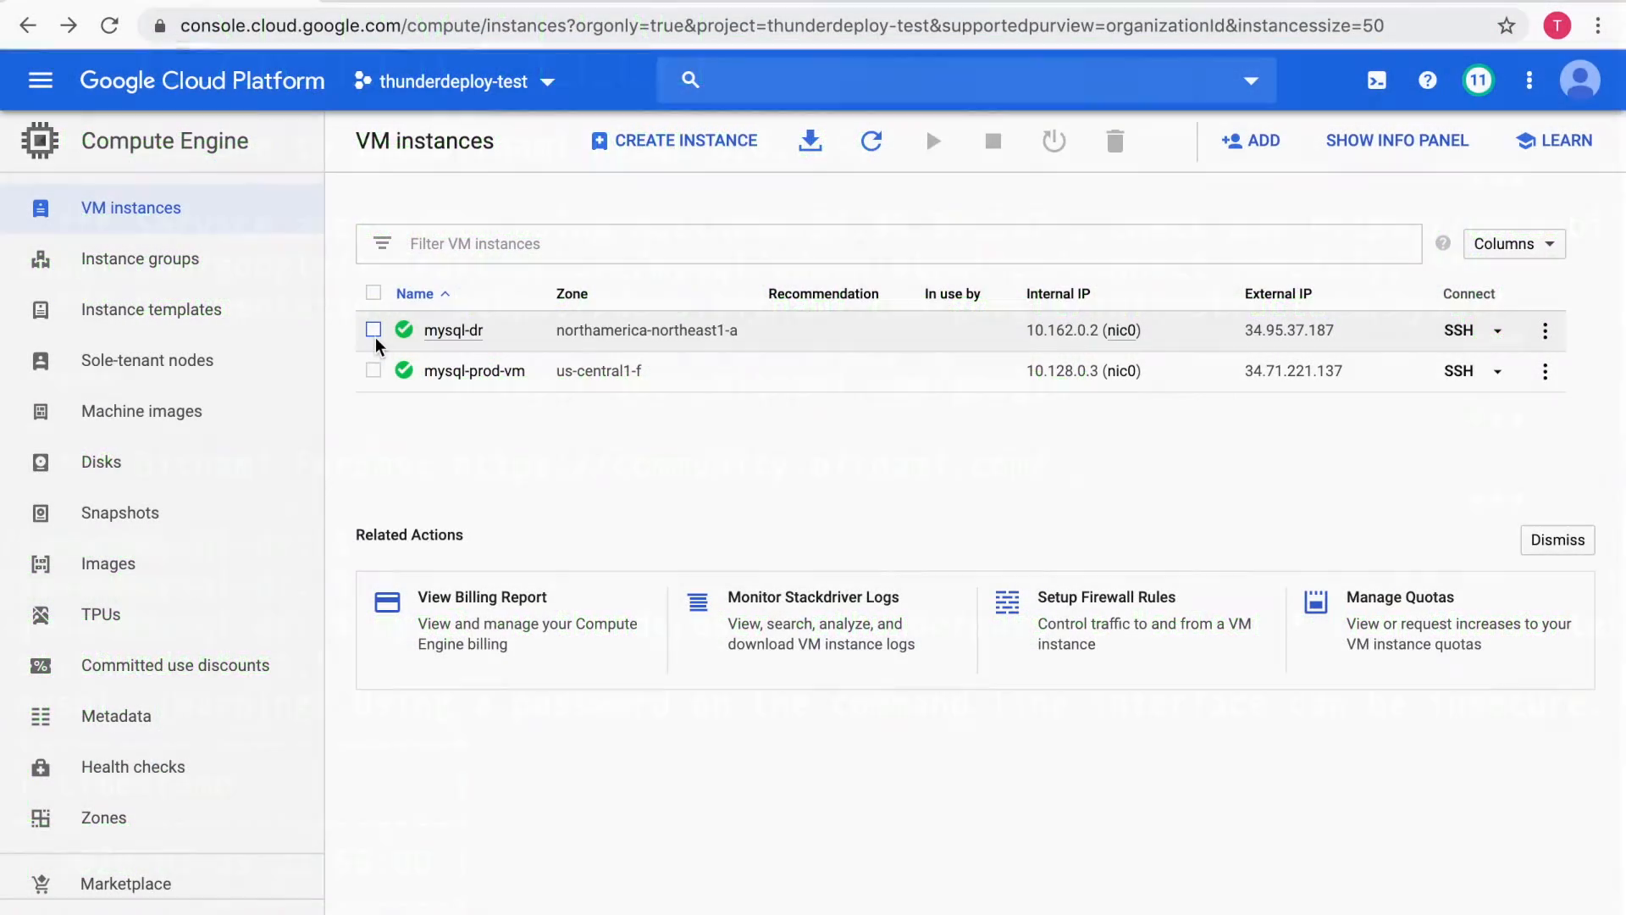
Switch back to the Google Cloud console and stop the mysql-dr instance after the data test
{"action": "left_click", "coordinate": [374, 330]}
{"action": "left_click", "coordinate": [881, 190]}
{"action": "left_click", "coordinate": [989, 146]}
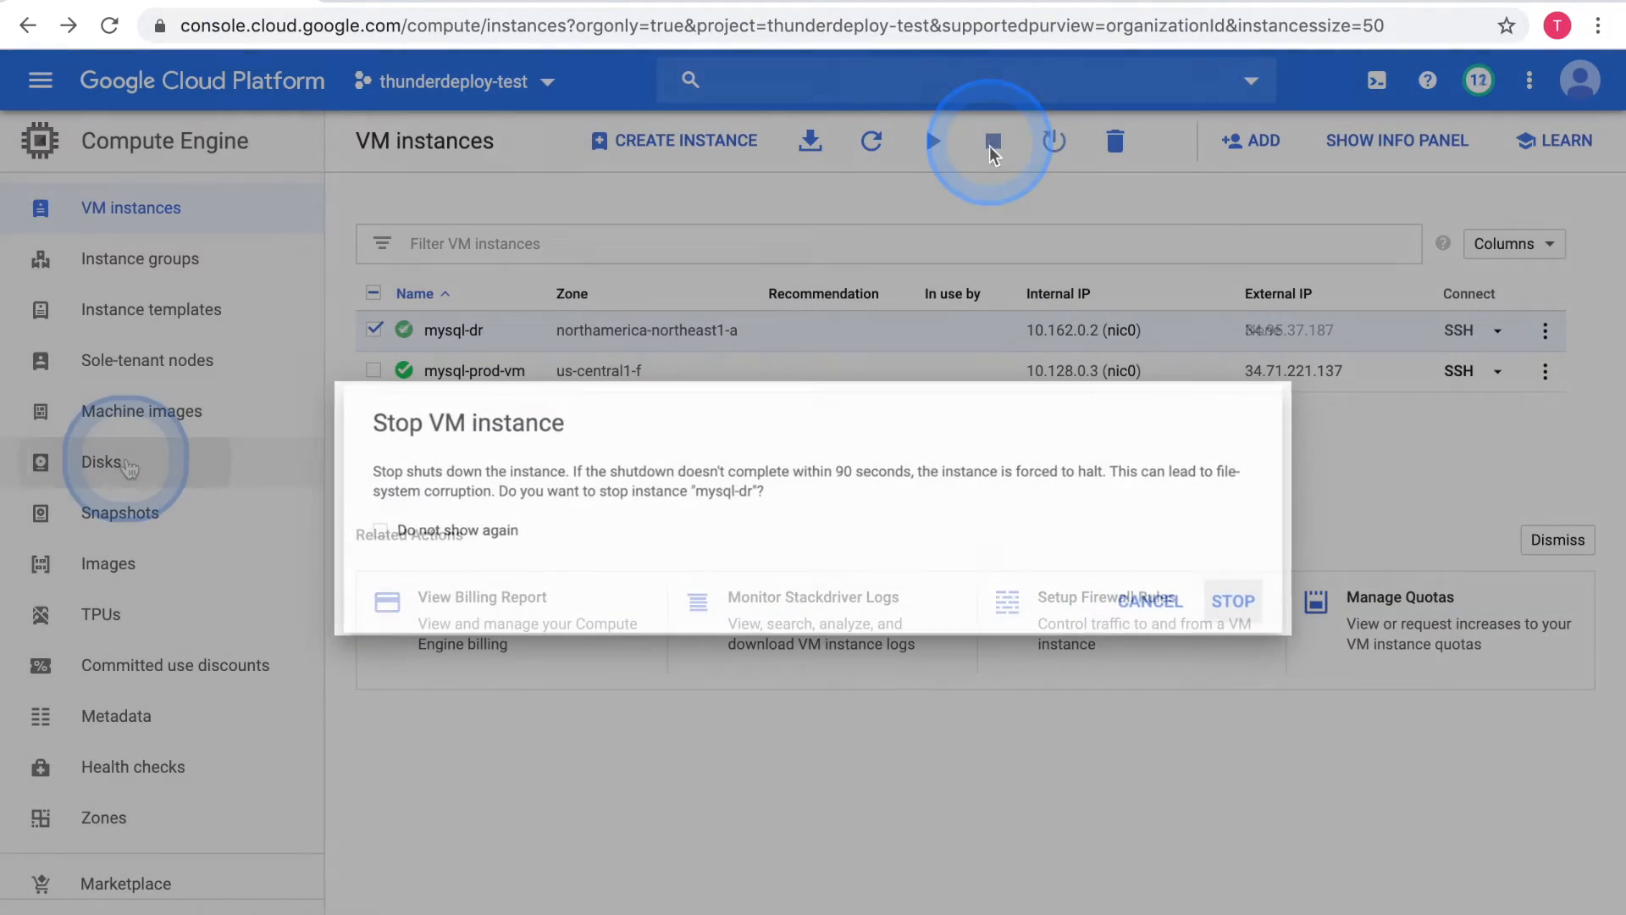
Delete the unused mysql-dr disk from the project's disks
{"action": "left_click", "coordinate": [123, 465]}
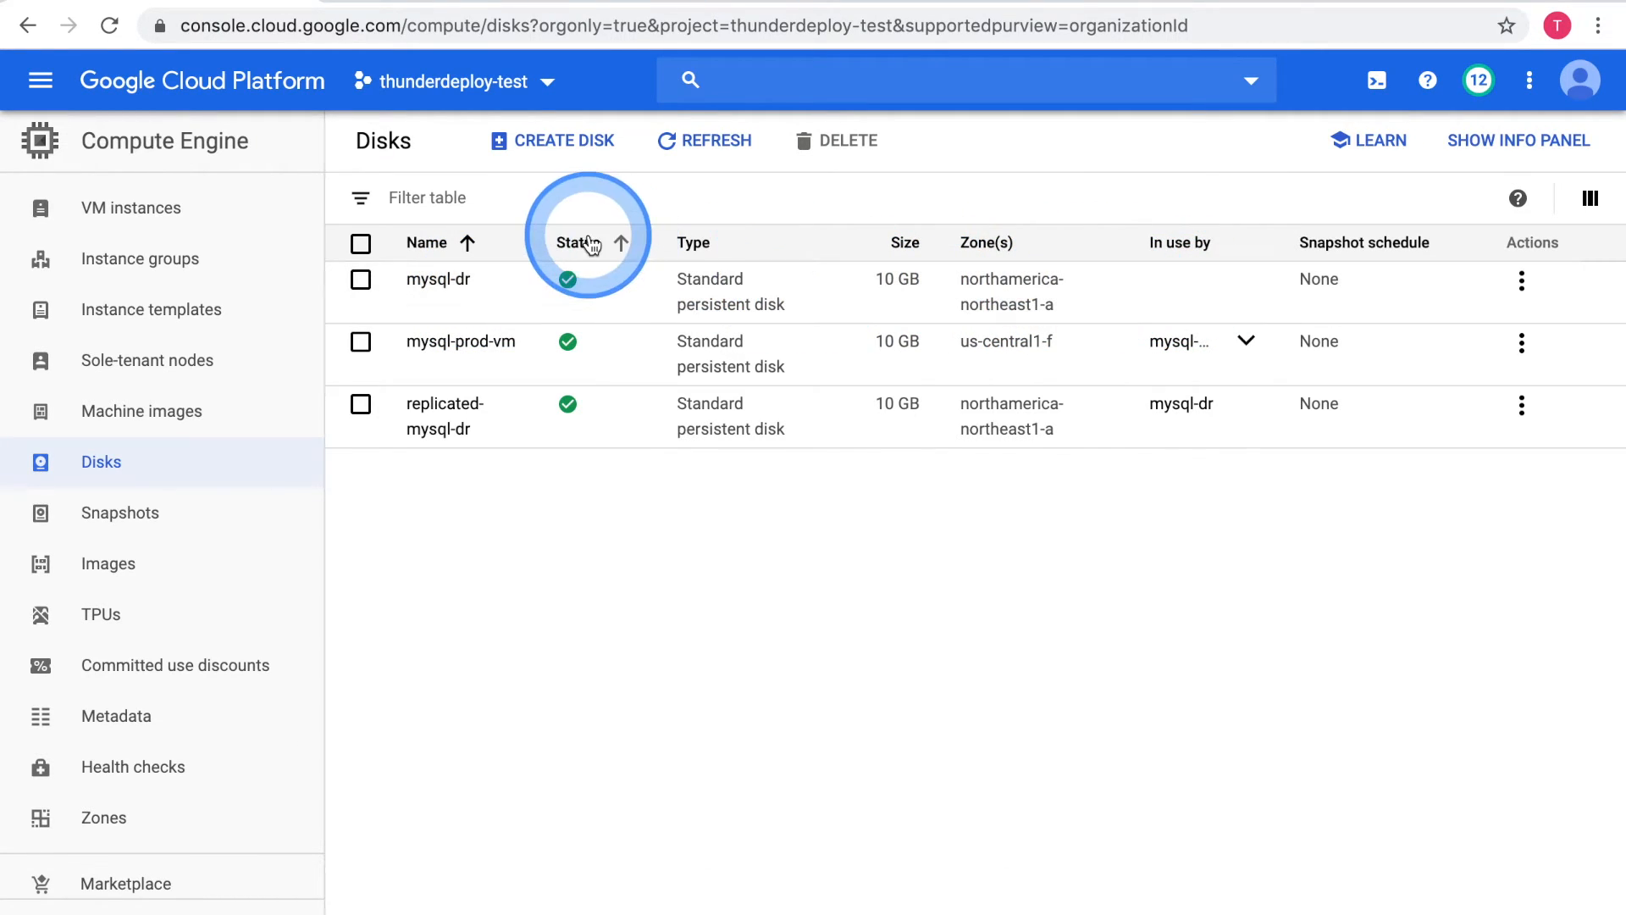
{"action": "left_click", "coordinate": [362, 281]}
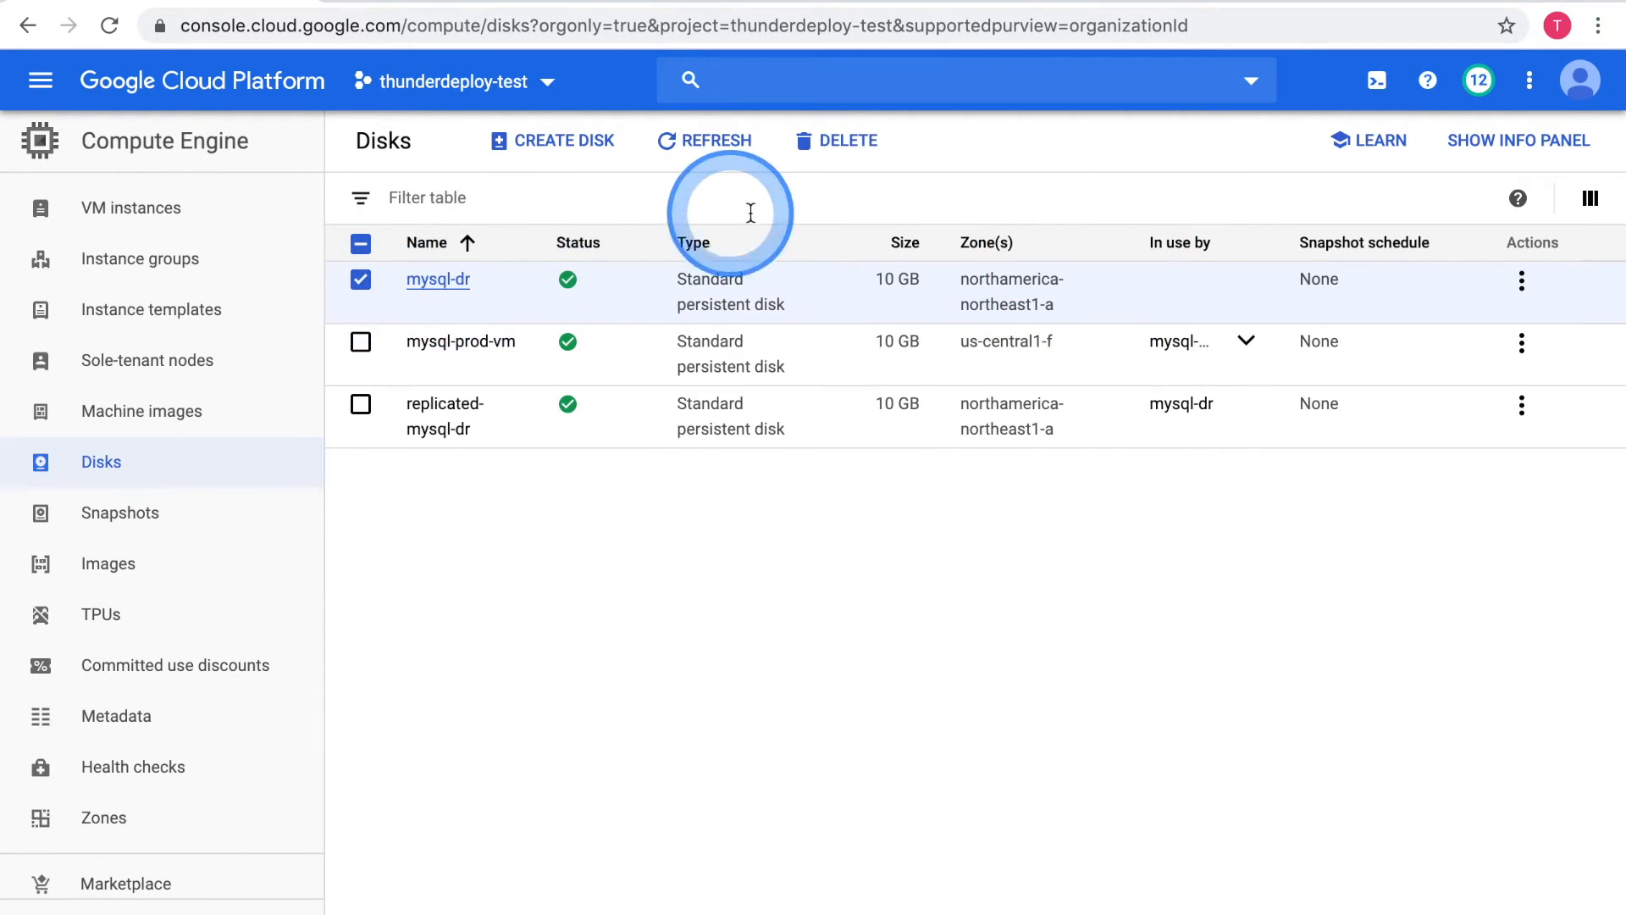
{"action": "left_click", "coordinate": [847, 145]}
{"action": "left_click", "coordinate": [892, 568]}
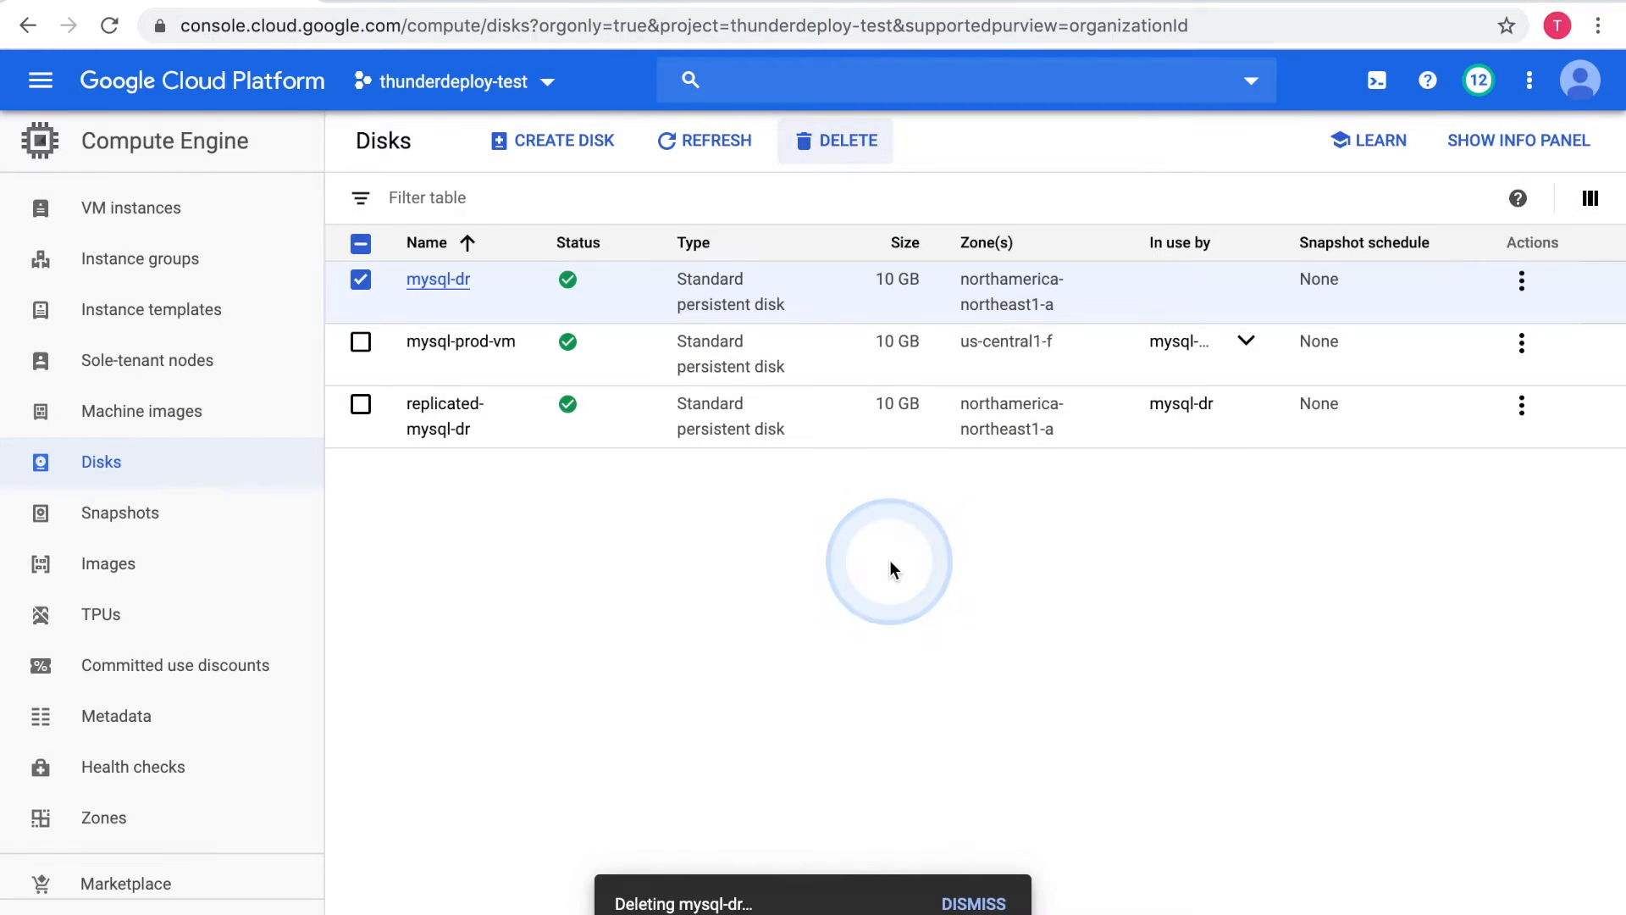
Delete snapshot-2 from the project's snapshots
{"action": "left_click", "coordinate": [128, 518]}
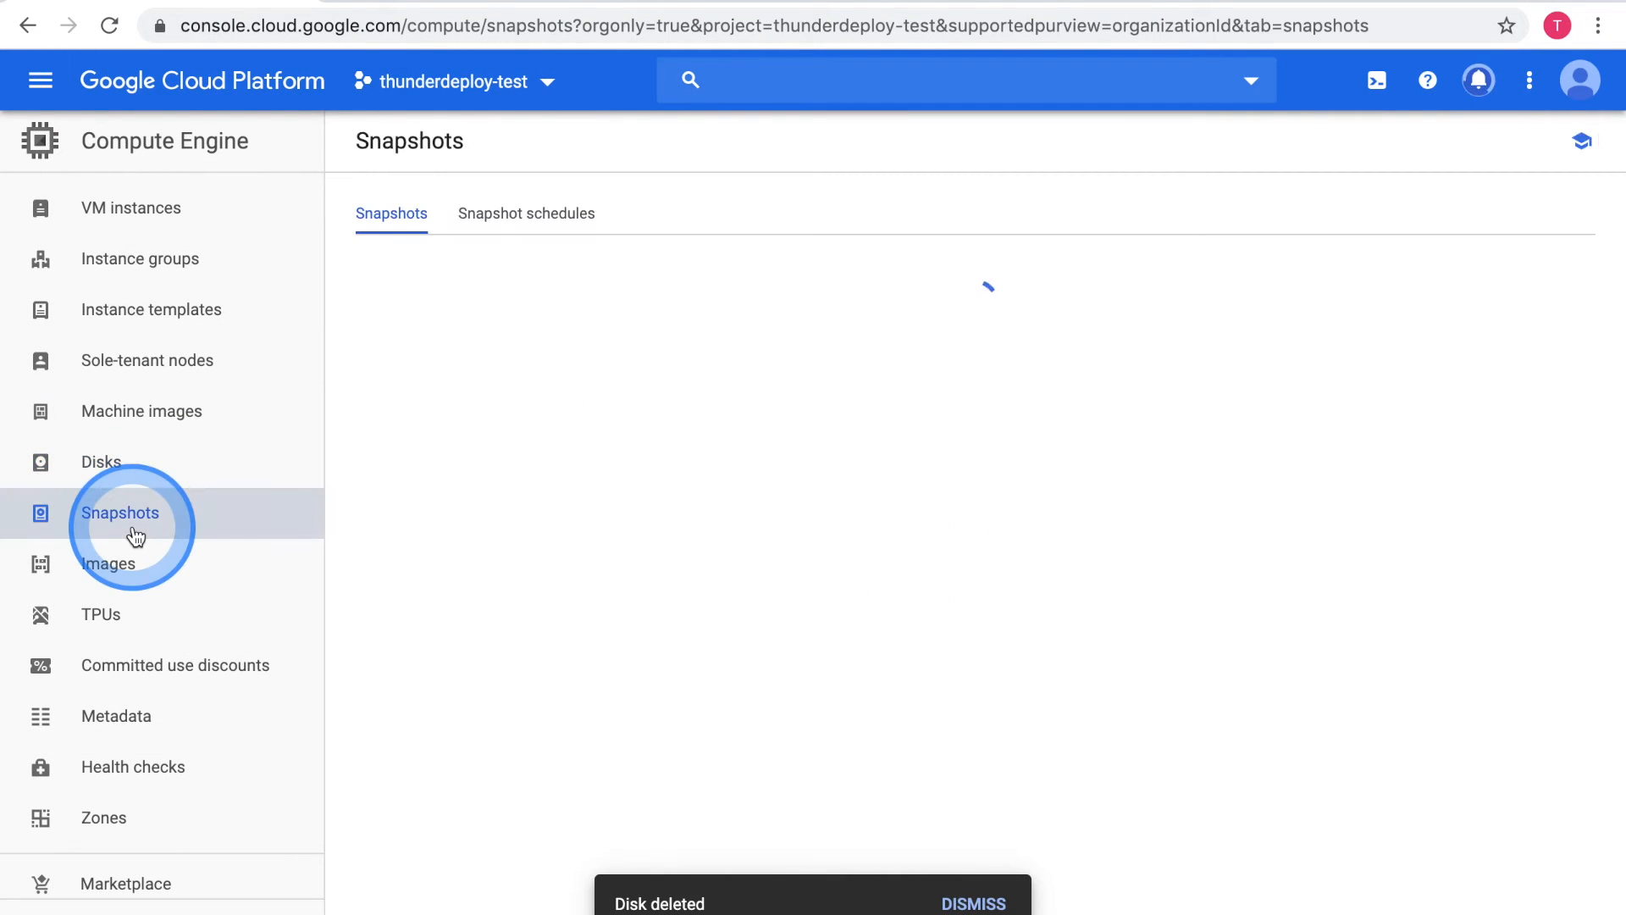
{"action": "left_click", "coordinate": [374, 445]}
{"action": "left_click", "coordinate": [675, 268]}
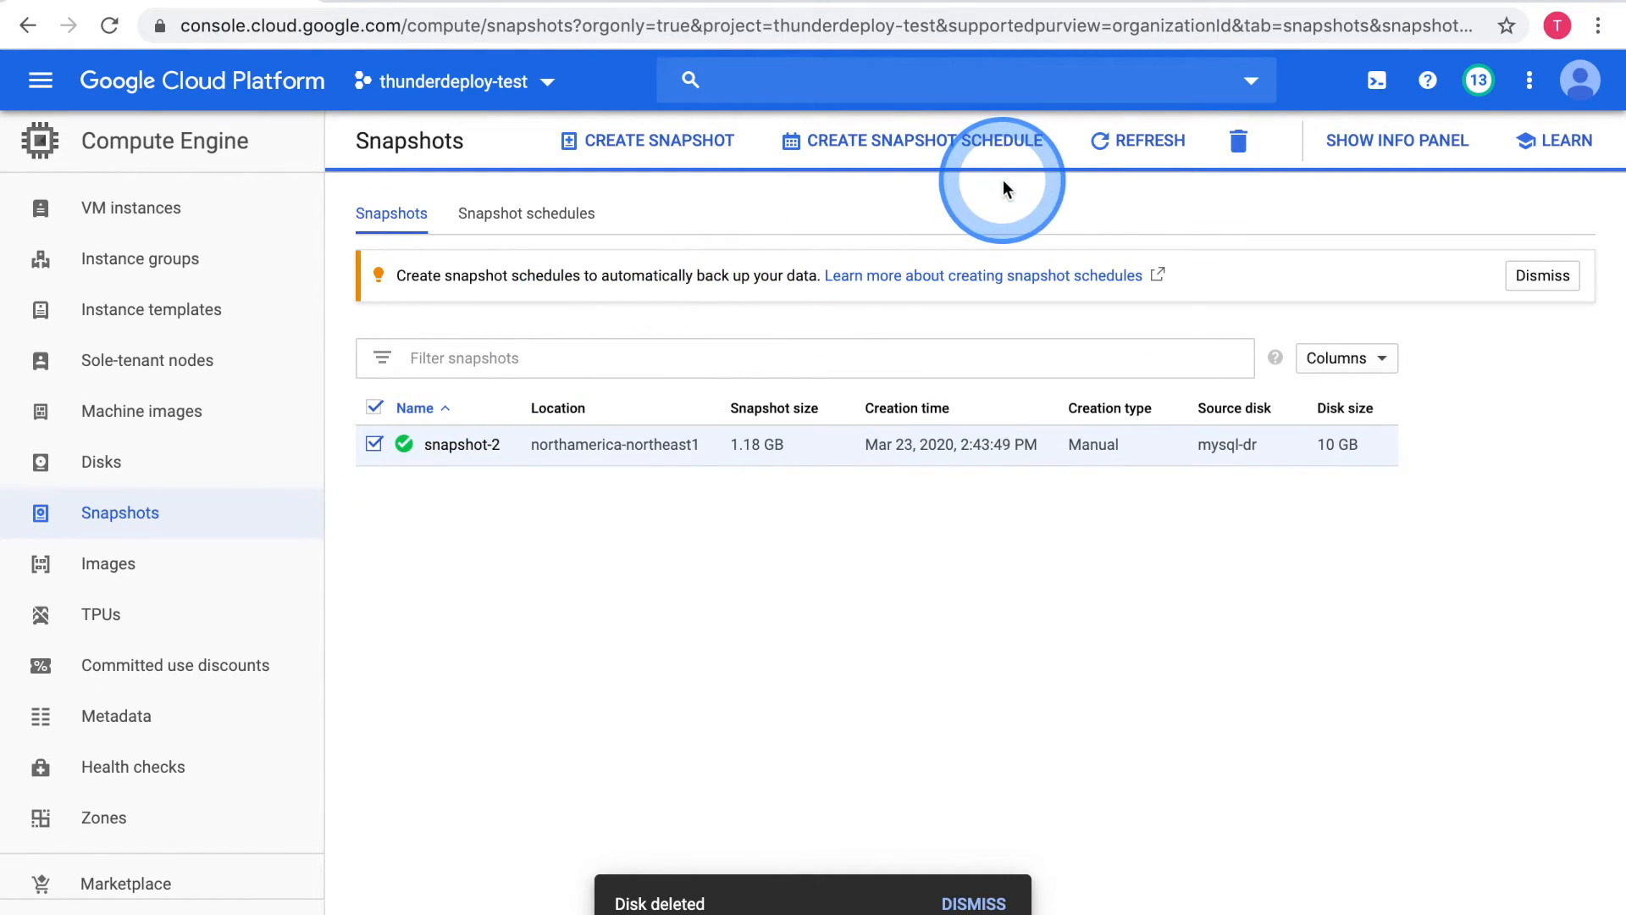
{"action": "left_click", "coordinate": [1238, 141]}
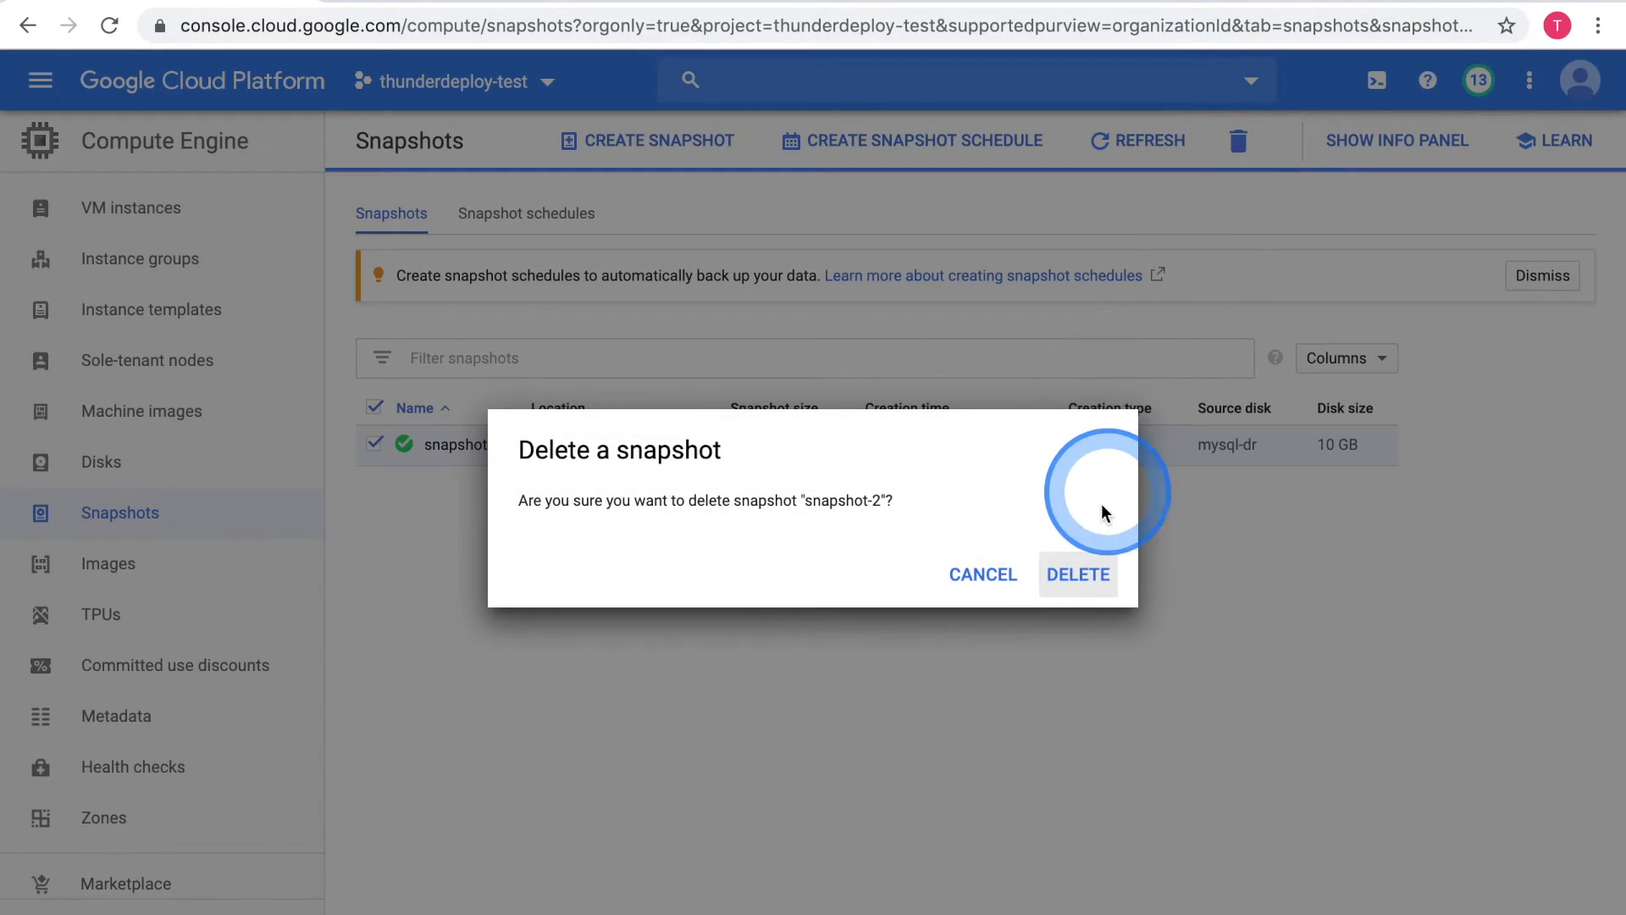
{"action": "left_click", "coordinate": [1074, 569]}
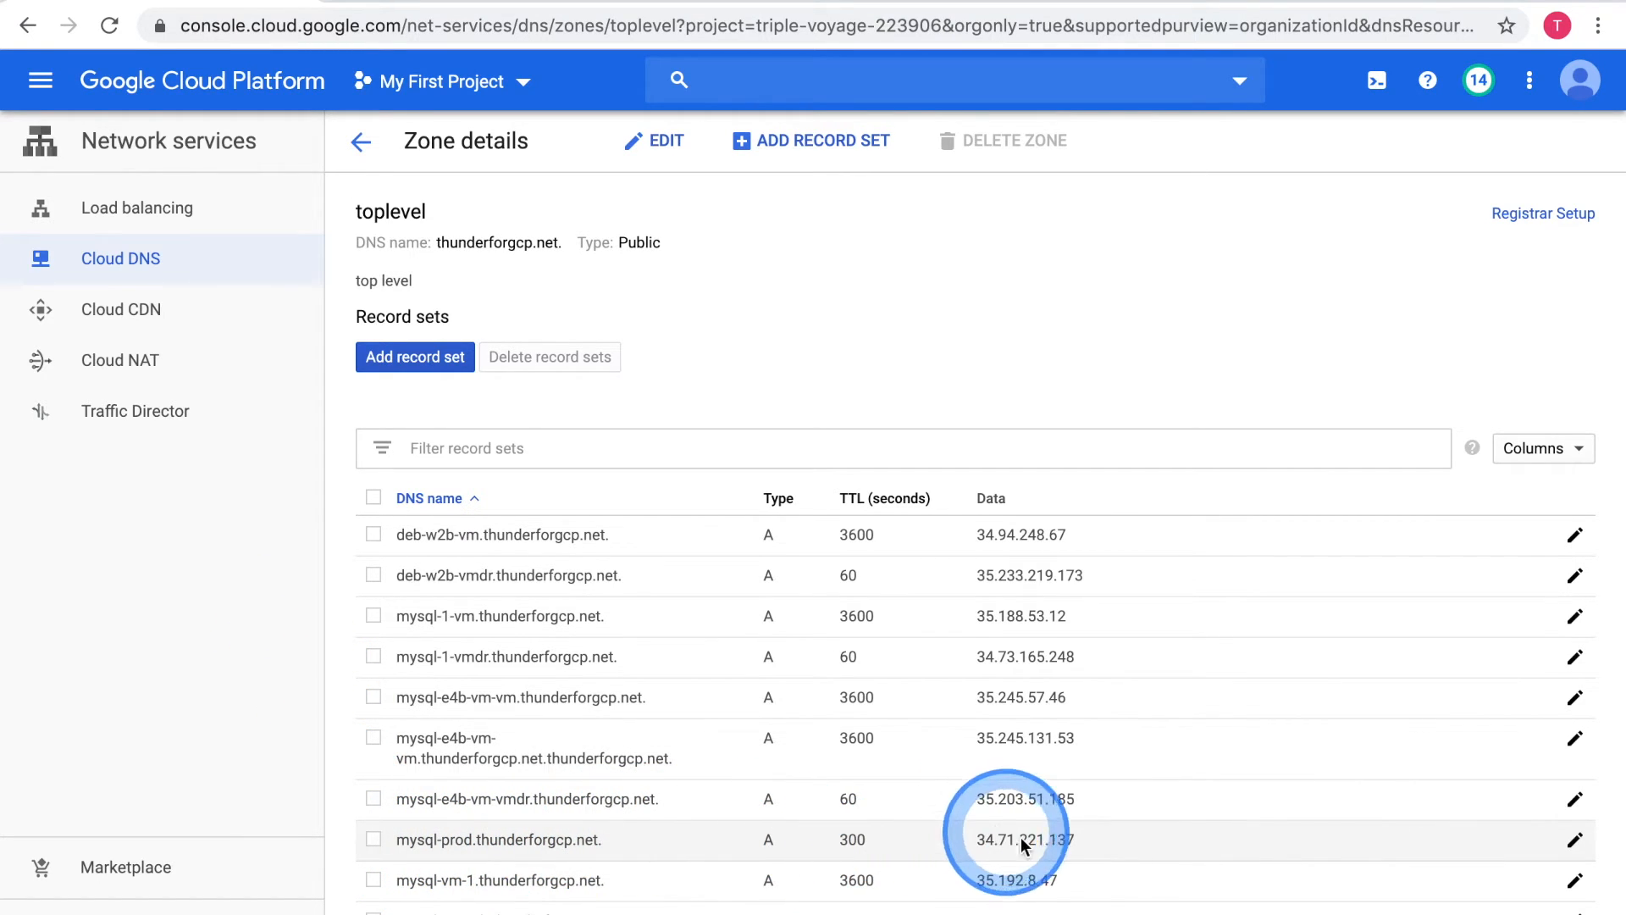
In the toplevel Cloud DNS zone, open the mysql-prod.thunderforgcp.net. A record for editing and select its IP address
{"action": "left_click", "coordinate": [1575, 841]}
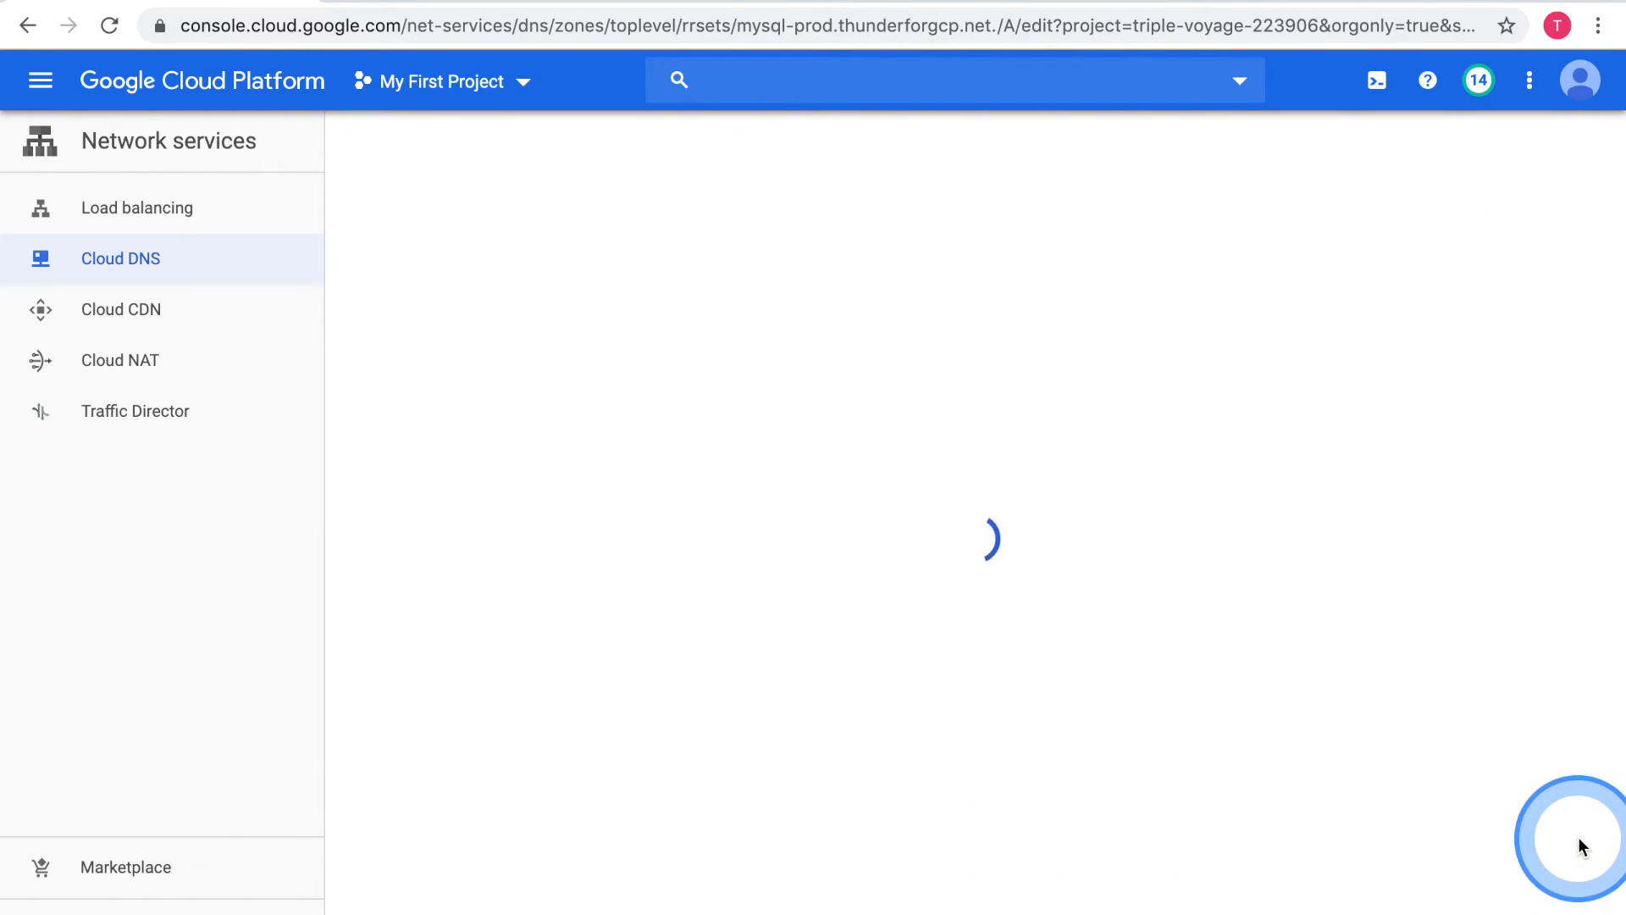
{"action": "triple_click", "coordinate": [499, 389]}
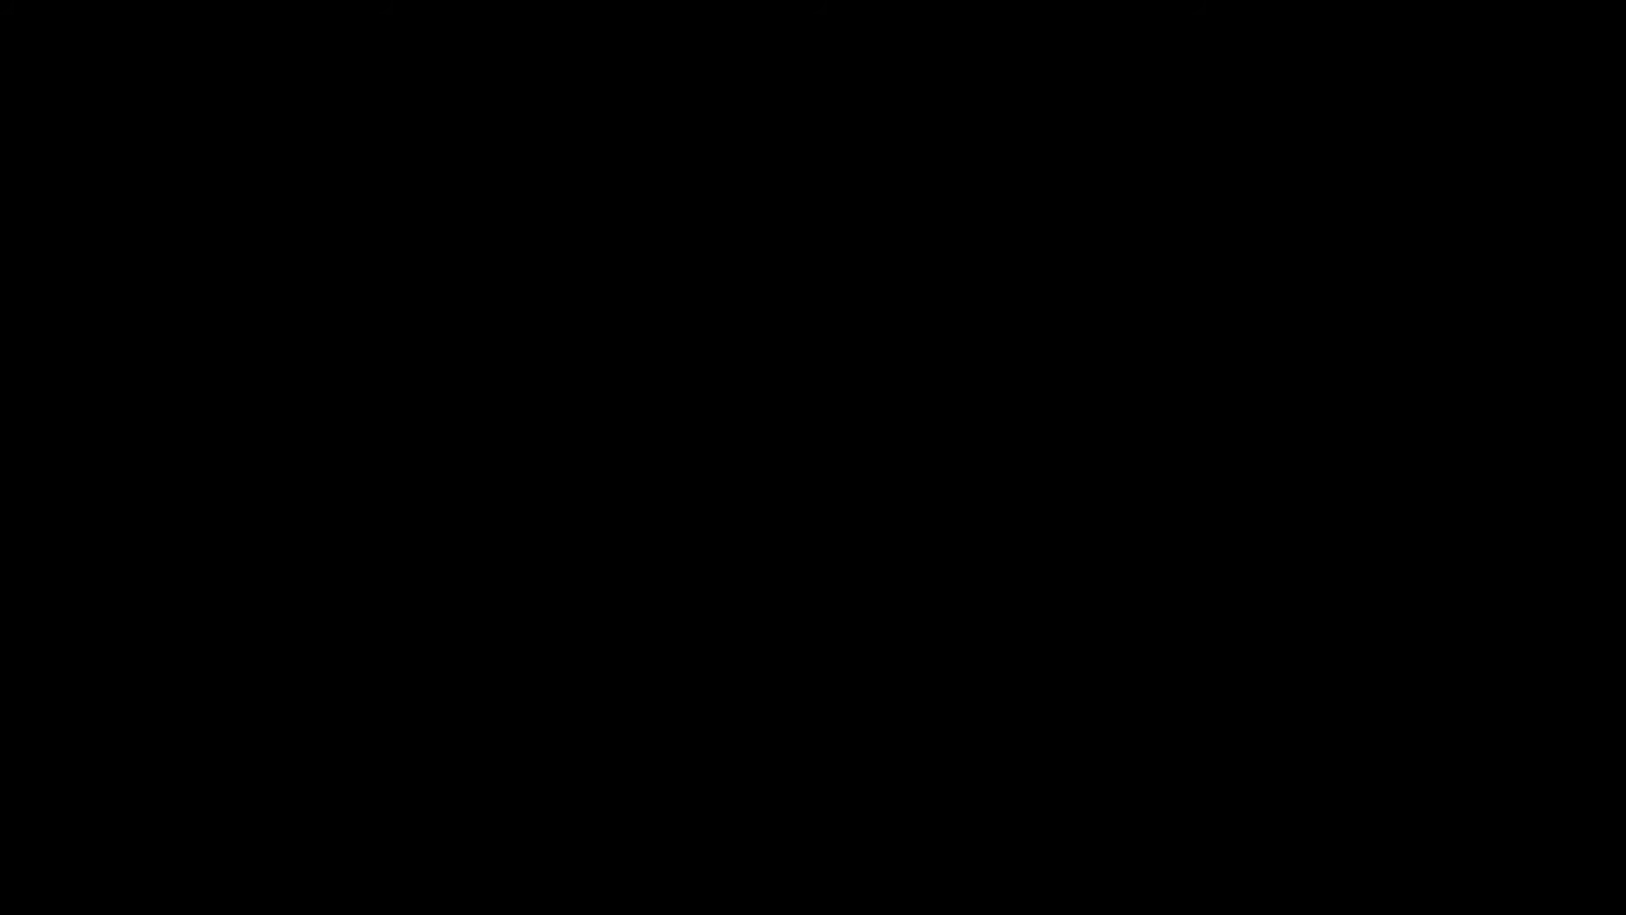